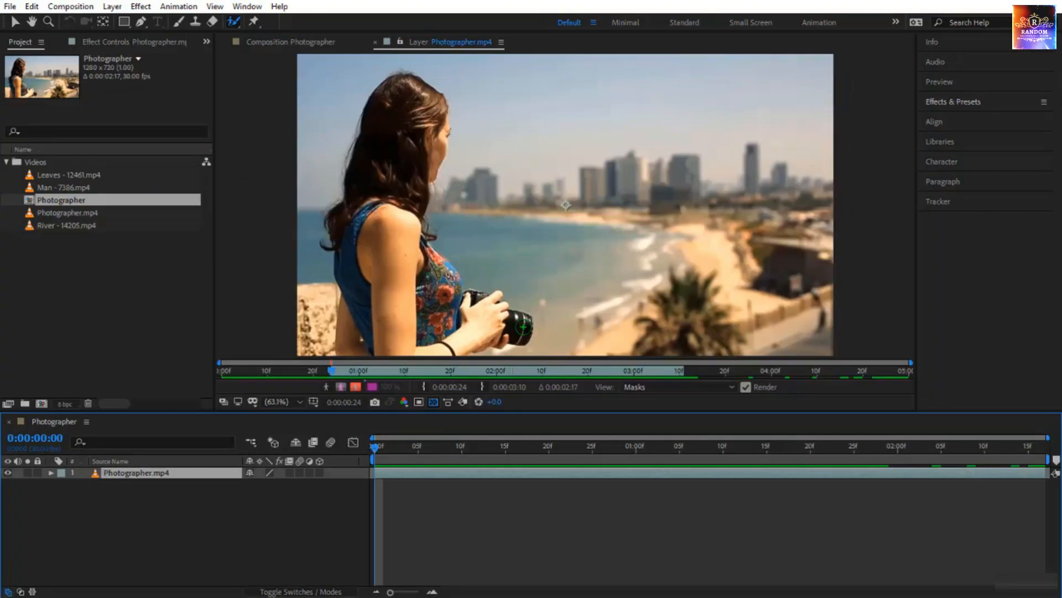
mouse_move(528, 323)
mouse_down()
mouse_move(487, 317)
mouse_move(407, 338)
mouse_move(352, 333)
mouse_move(346, 227)
mouse_move(393, 102)
mouse_move(415, 76)
mouse_move(441, 126)
mouse_move(413, 192)
mouse_move(414, 237)
mouse_move(443, 278)
mouse_move(523, 316)
mouse_up()
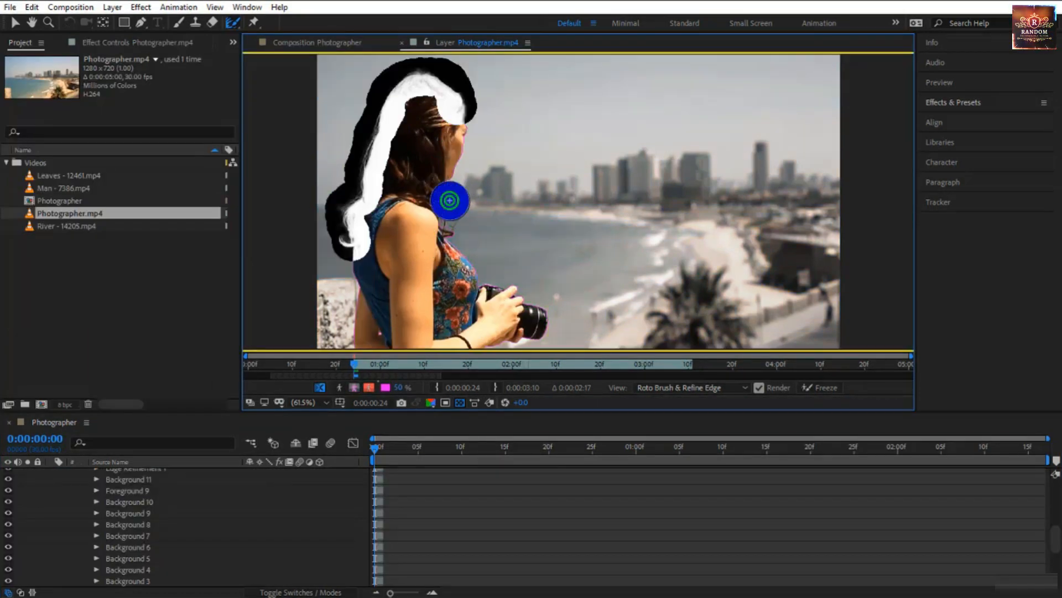
drag(449, 201, 447, 228)
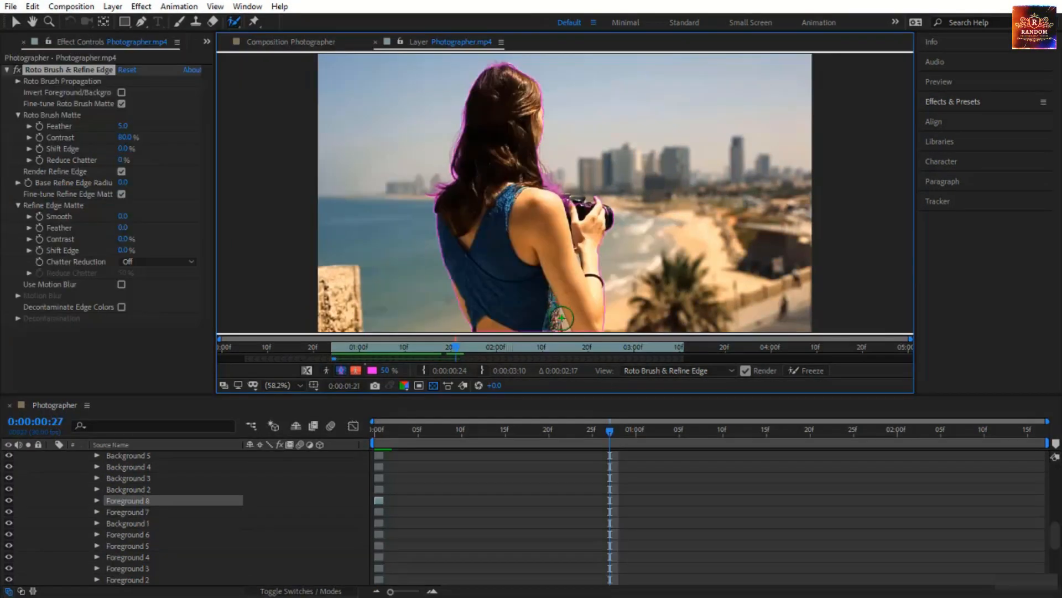
scroll(564, 317, up, 5)
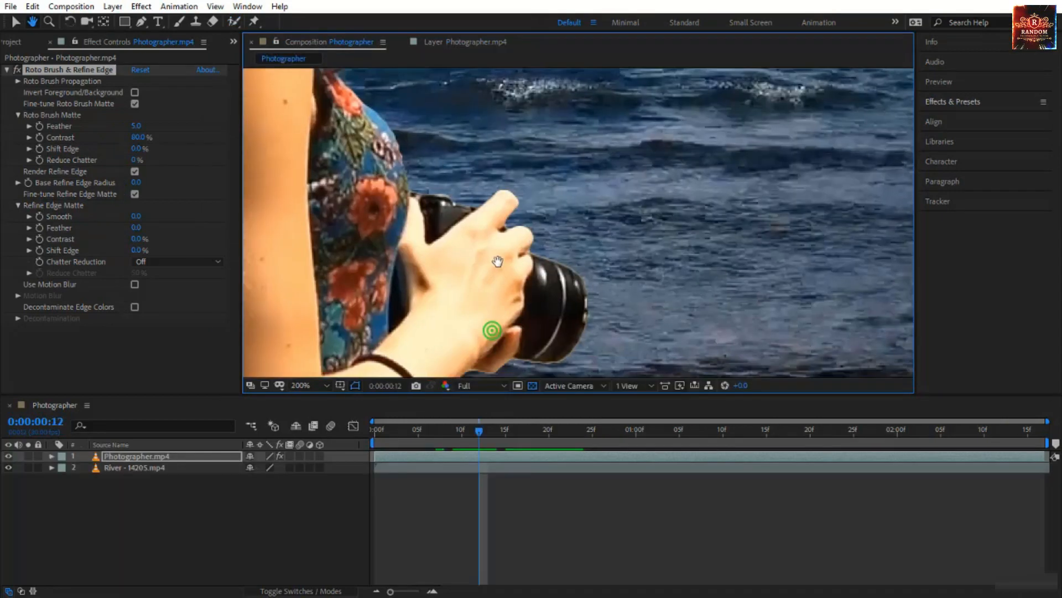
drag(498, 261, 507, 186)
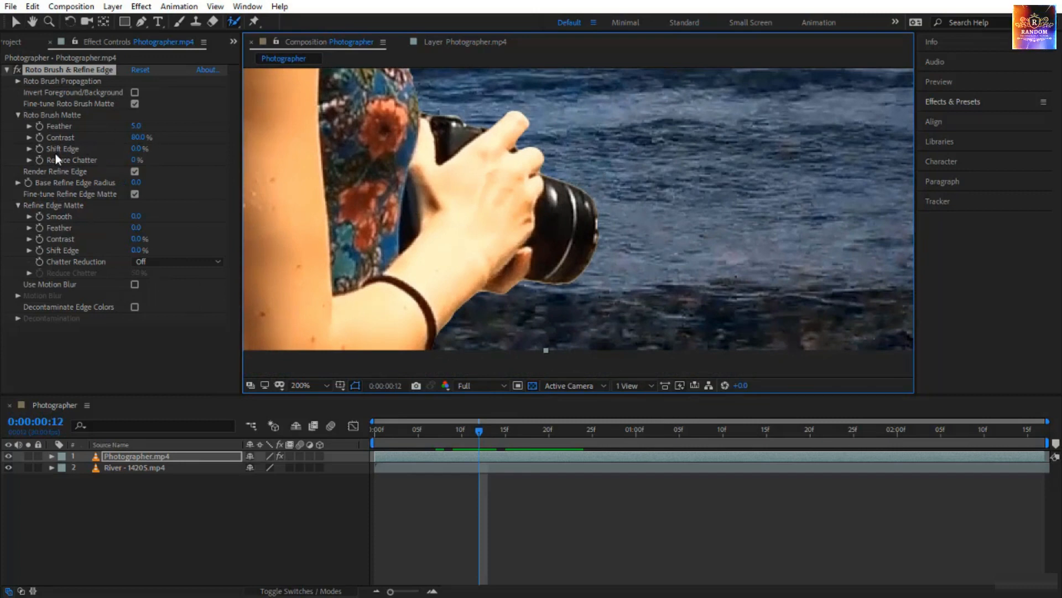
drag(136, 149, 102, 153)
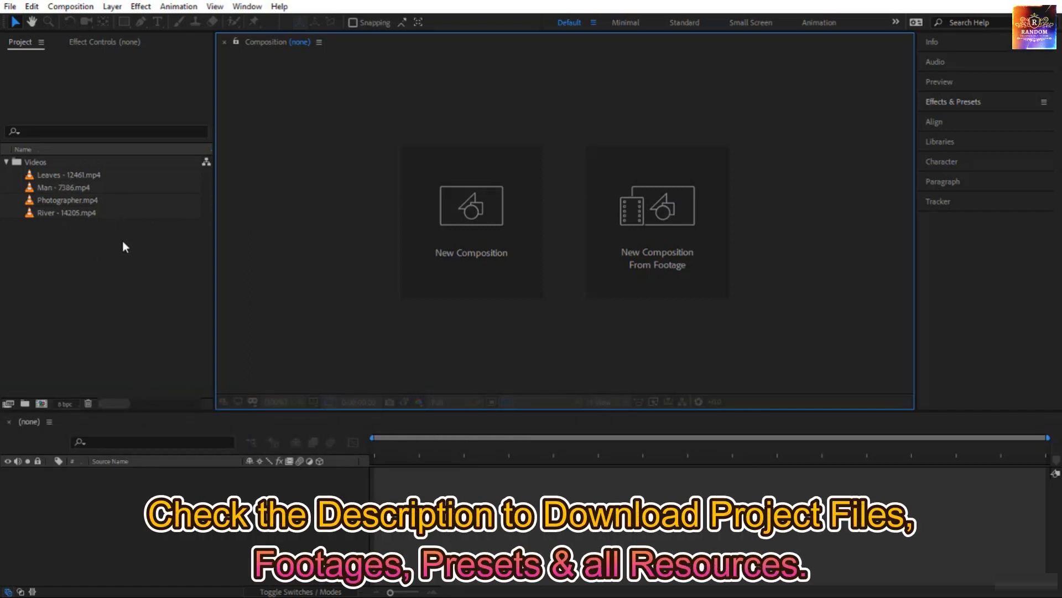
- Preview the Man - 7386.mp4 and Leaves - 12461.mp4 clips in the footage viewer
click(75, 189)
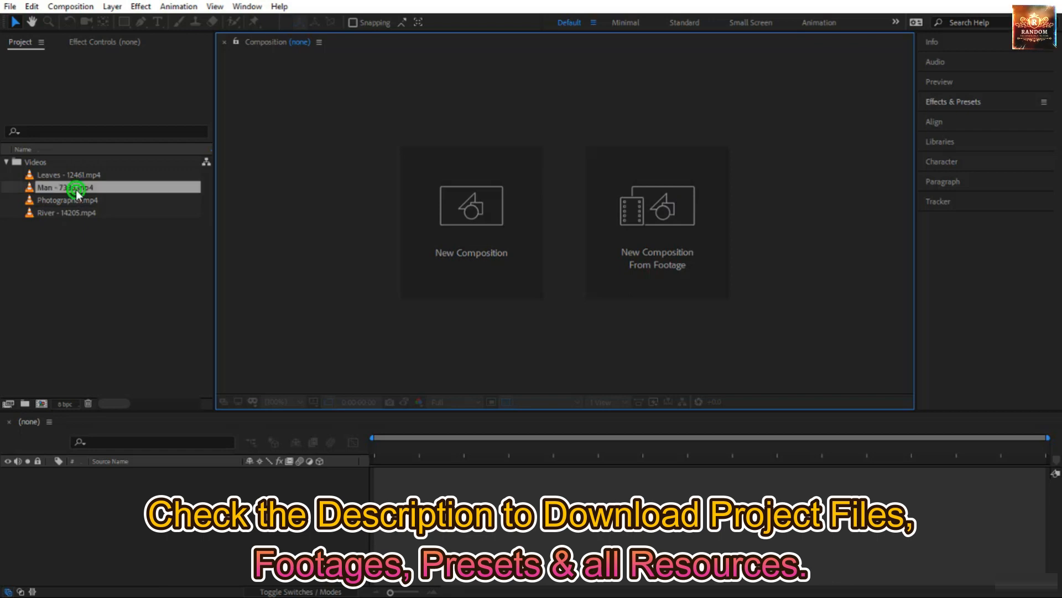
double_click(75, 190)
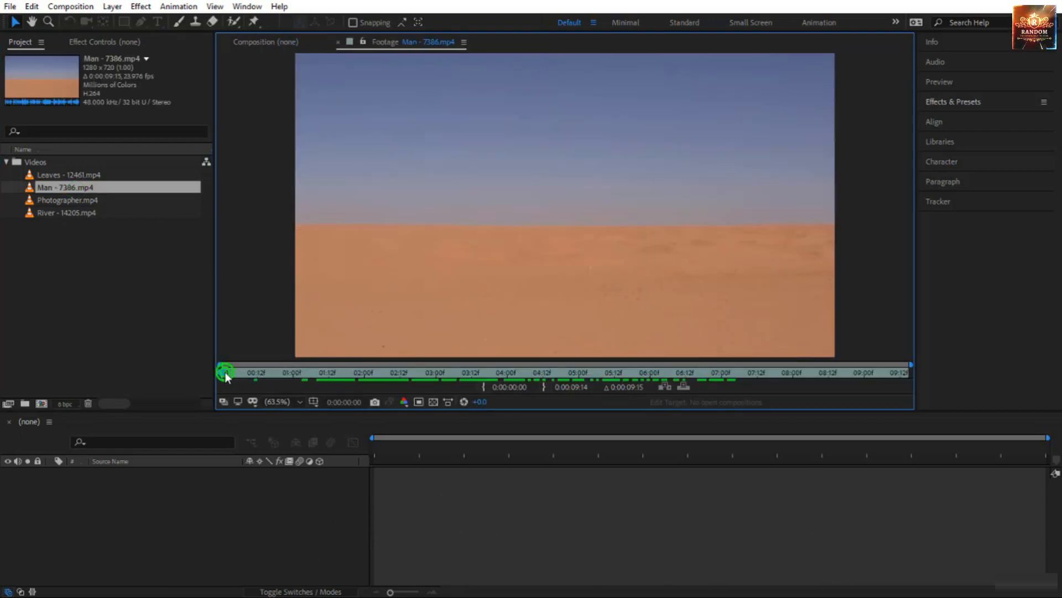
drag(225, 372, 317, 389)
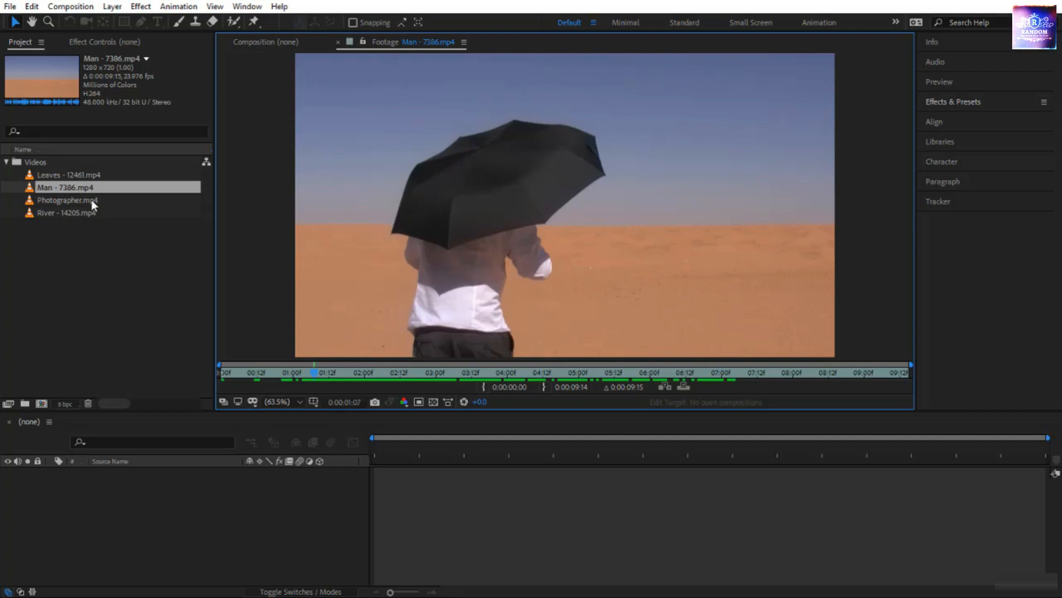
click(87, 175)
double_click(88, 175)
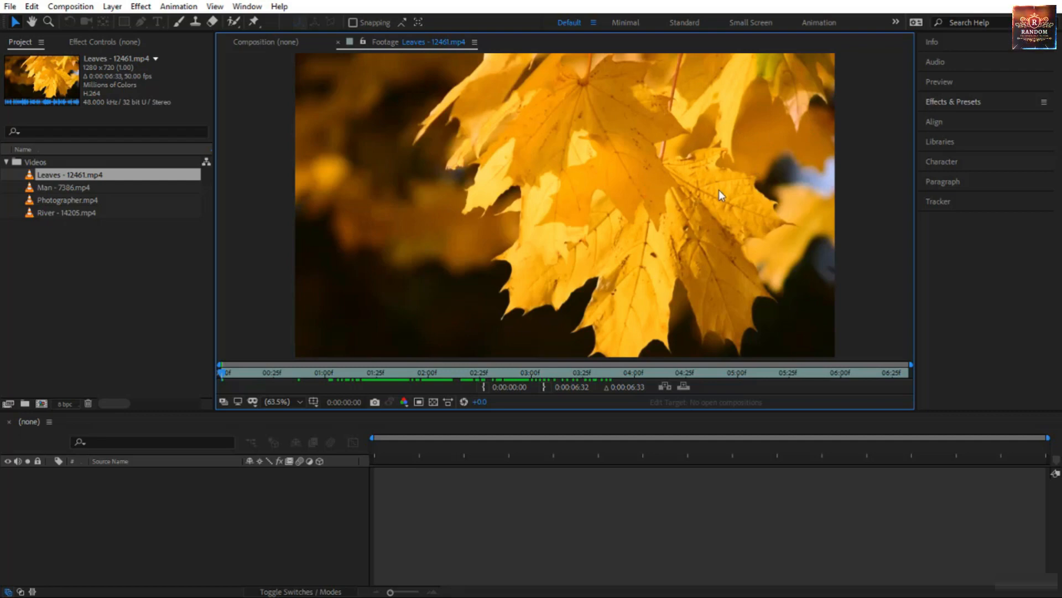
- Open the Photographer.mp4 footage and trim it with an in point at 0:00:00:24 and an out point at 0:00:03:10
click(102, 200)
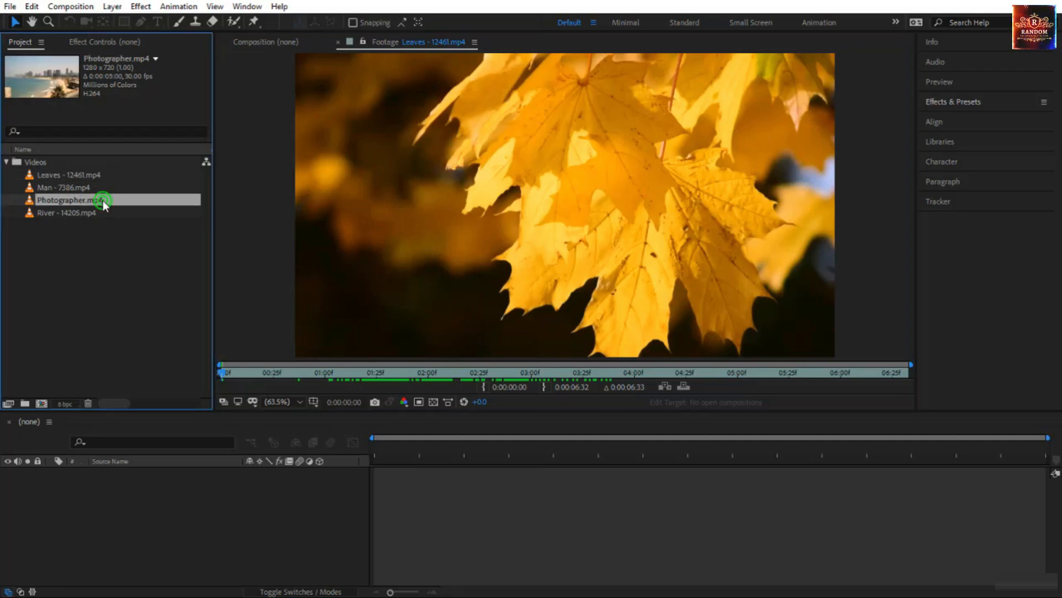
double_click(101, 200)
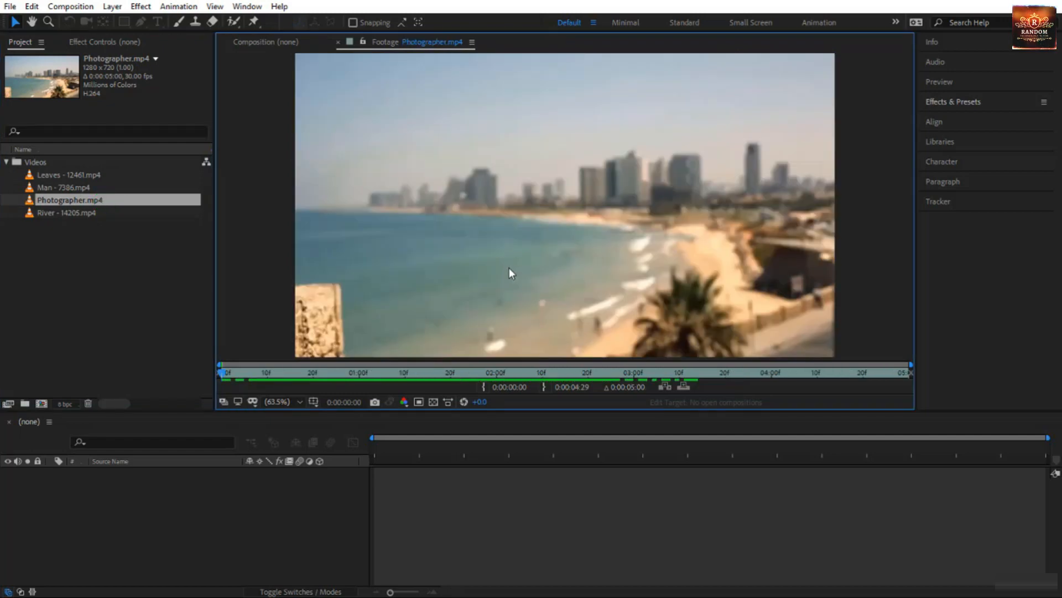
drag(221, 372, 404, 380)
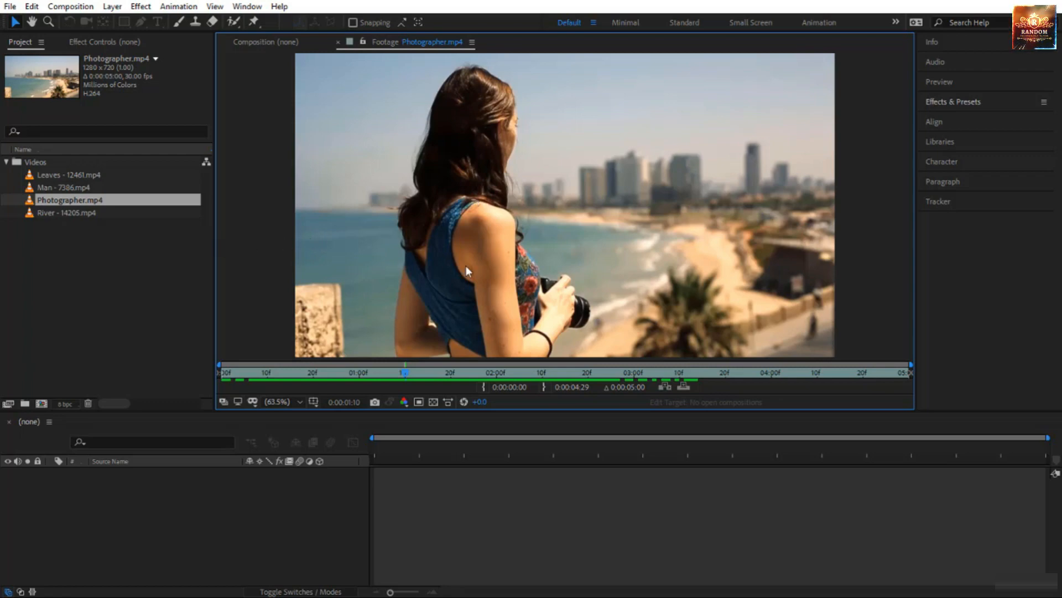
drag(405, 376, 330, 433)
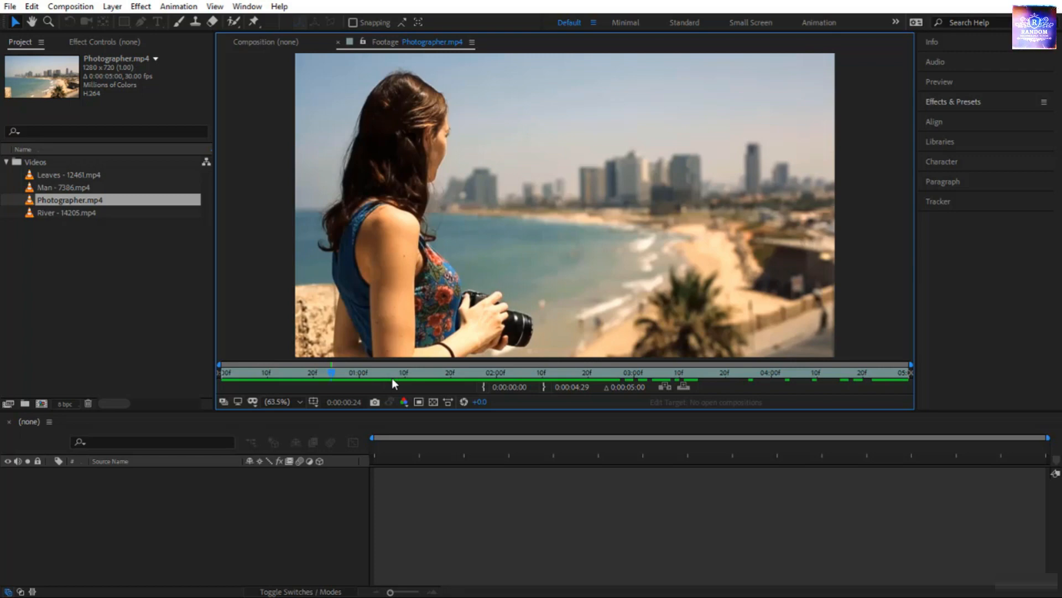
click(482, 389)
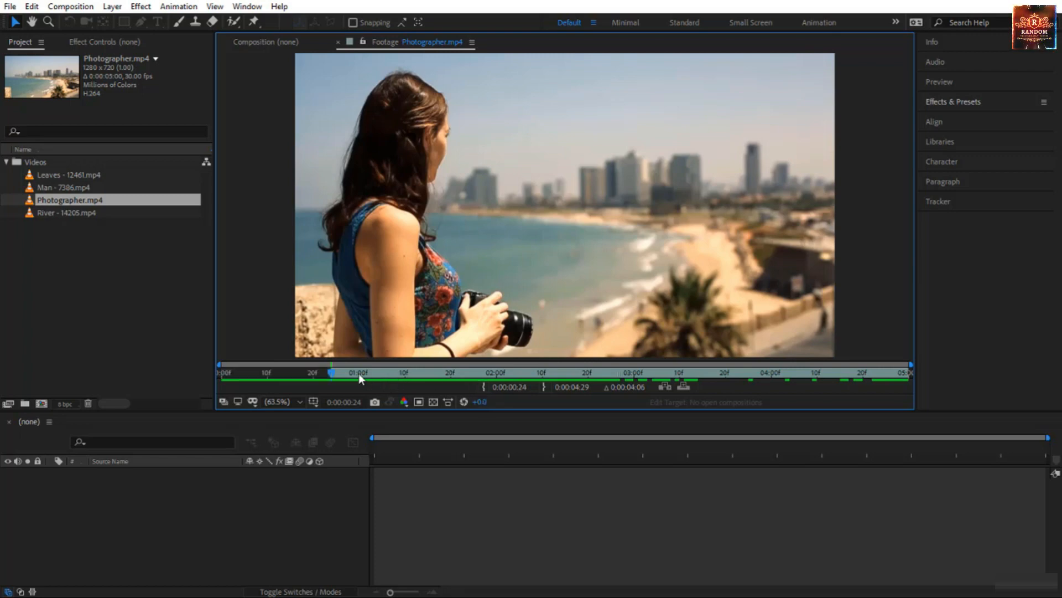
drag(358, 373, 676, 386)
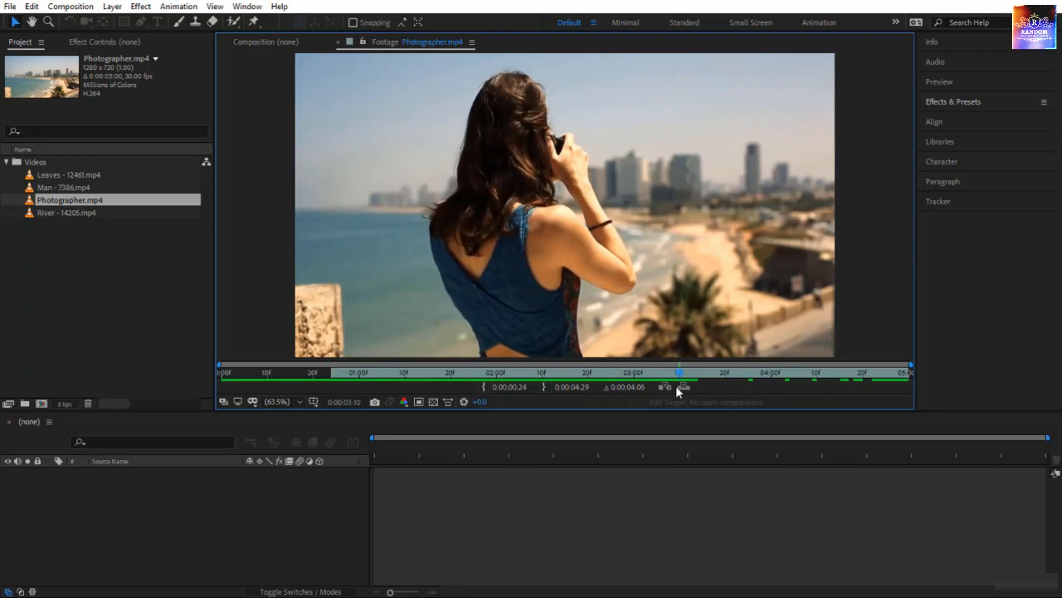
click(544, 389)
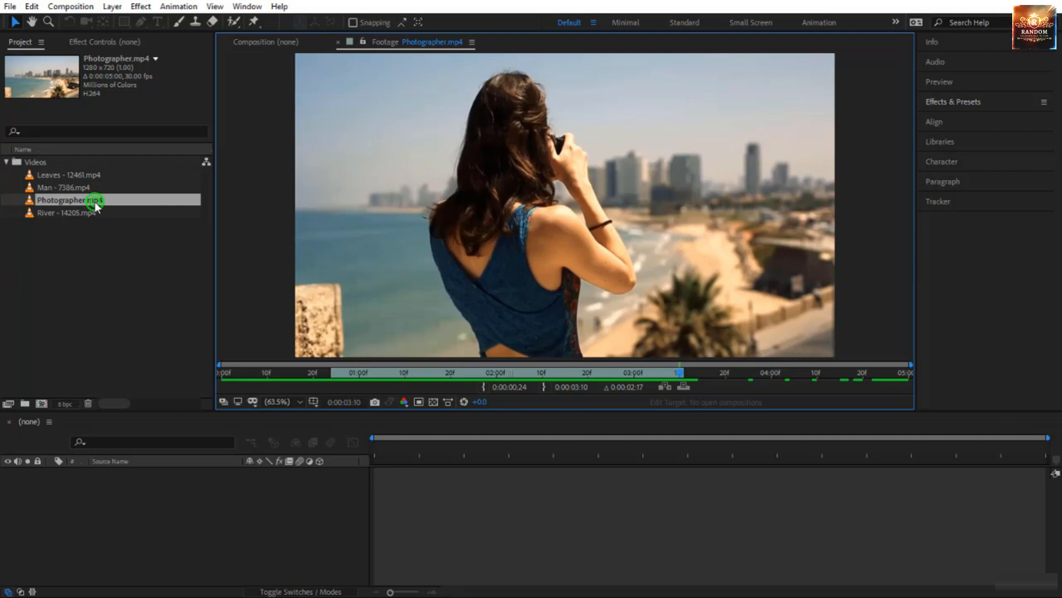
- Create a composition from the trimmed Photographer.mp4 clip, keep the time at the first frame, and close the footage viewer
drag(94, 202, 104, 510)
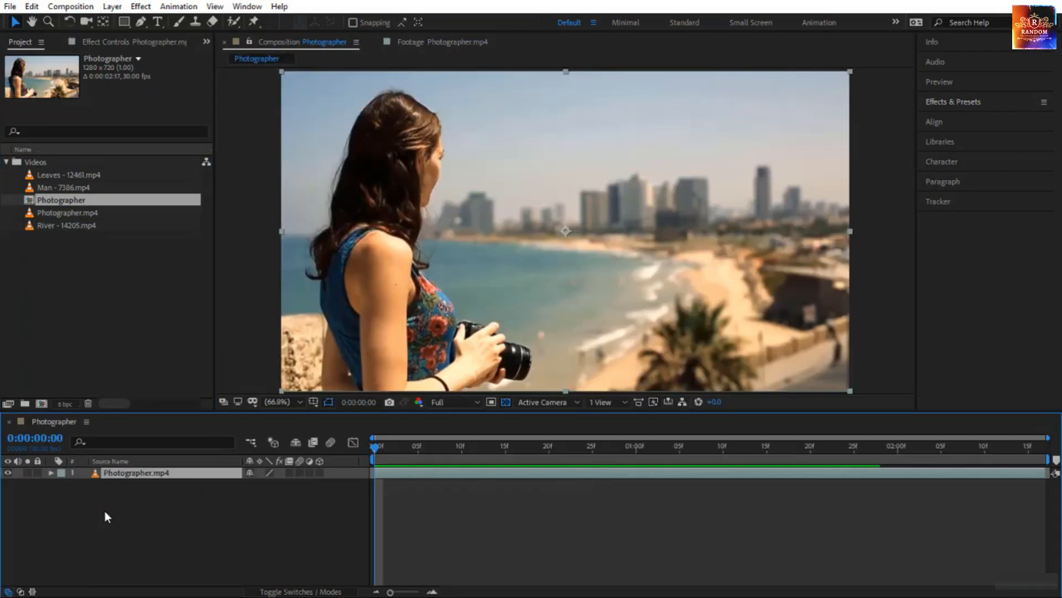
drag(376, 450, 333, 529)
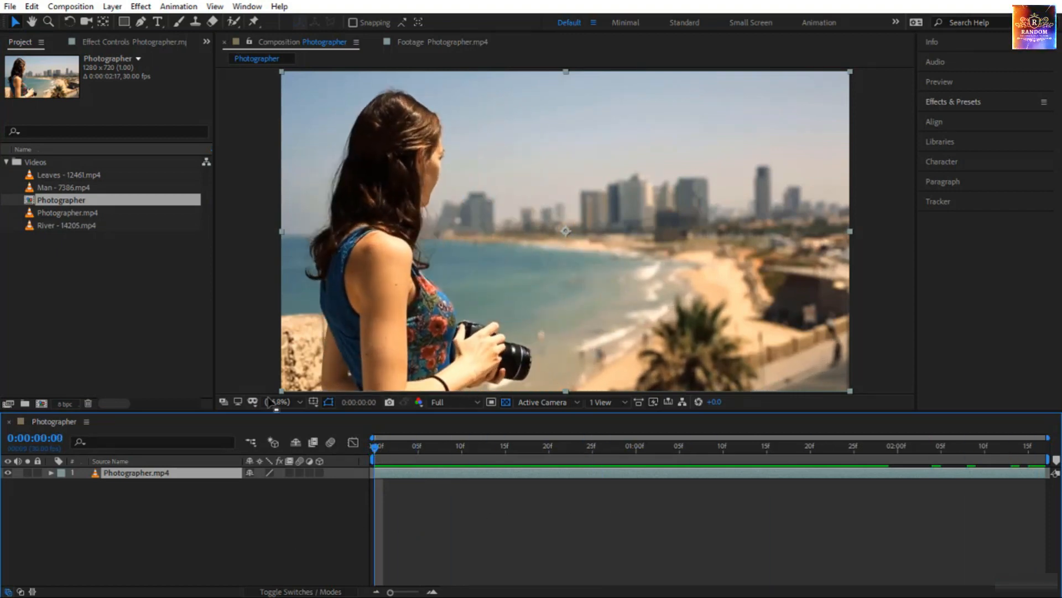
click(376, 43)
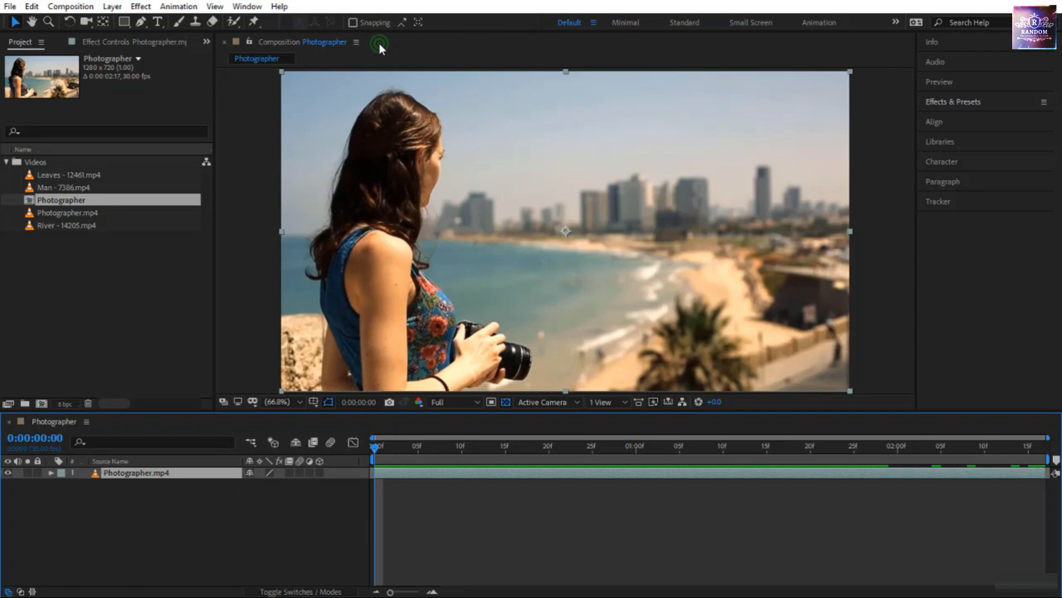
- Activate the Roto Brush Tool and open the Photographer.mp4 layer in the layer viewer
click(234, 25)
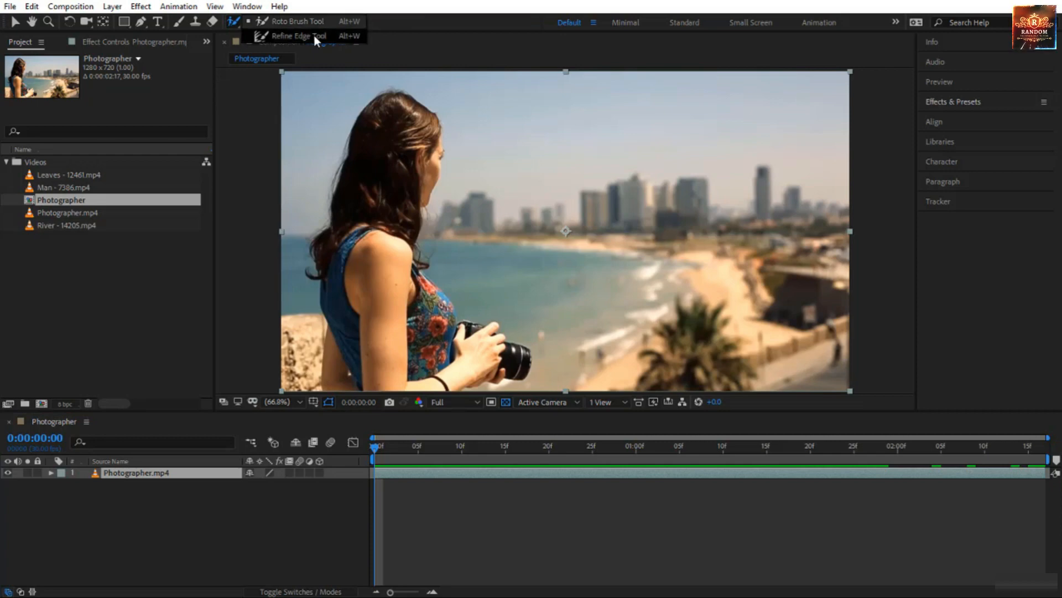
click(285, 20)
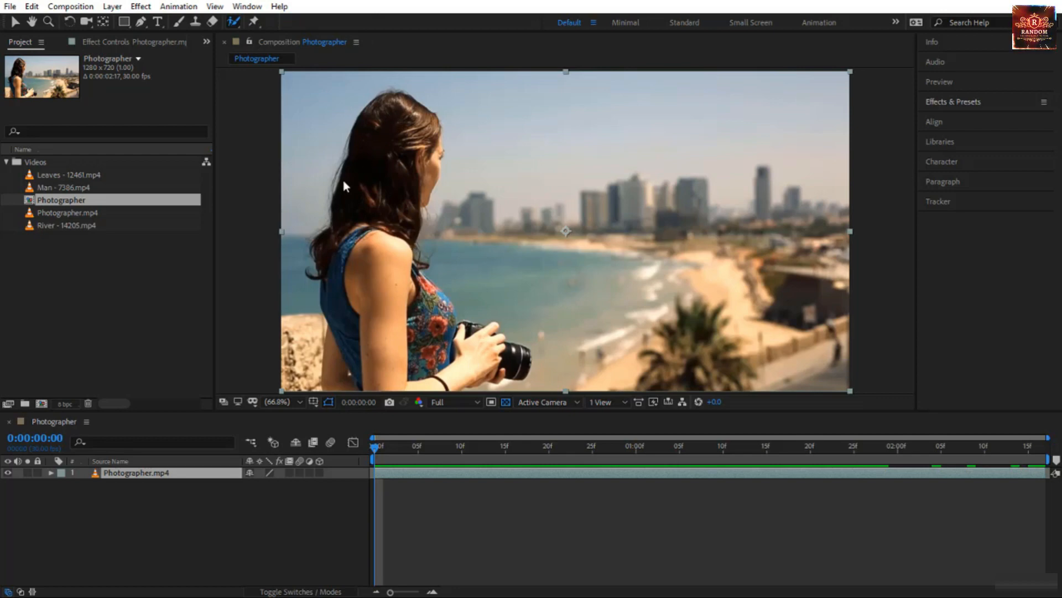
click(236, 21)
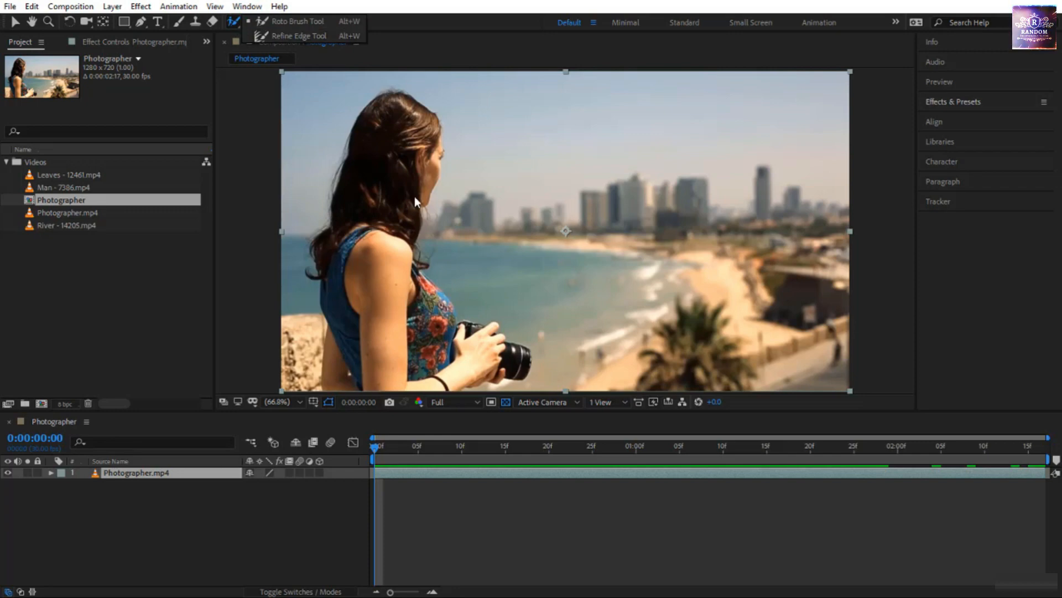
click(290, 18)
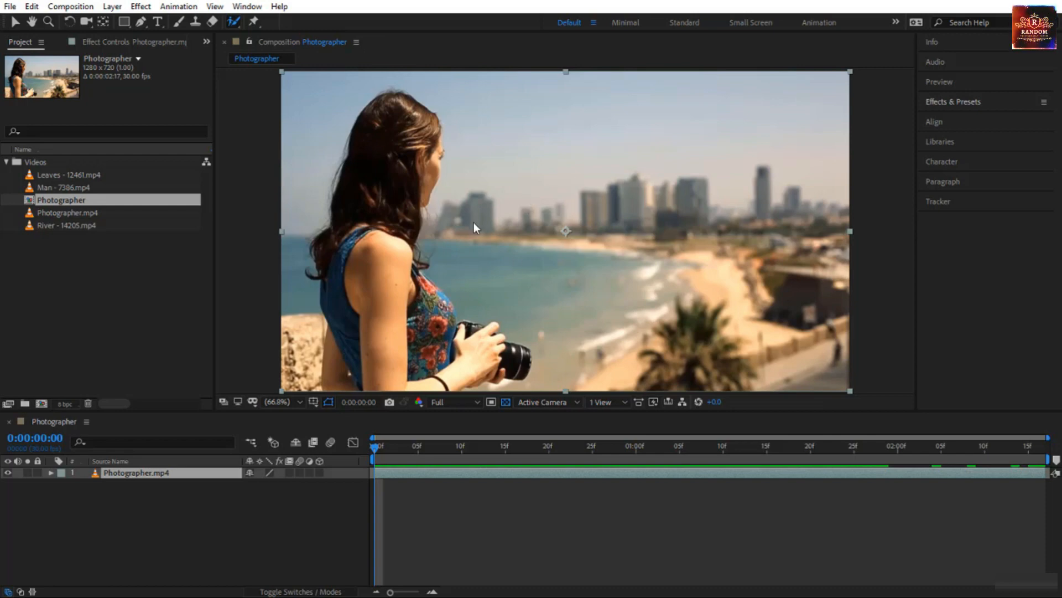
double_click(184, 474)
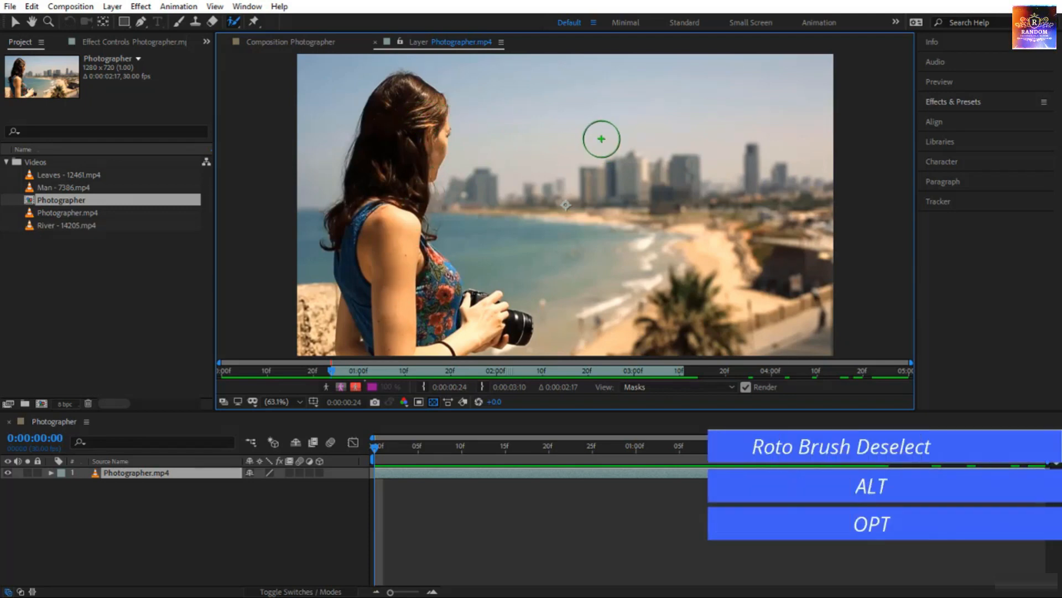
- Shrink the Roto Brush and paint a foreground selection over the woman and her camera on the first frame
key(alt)
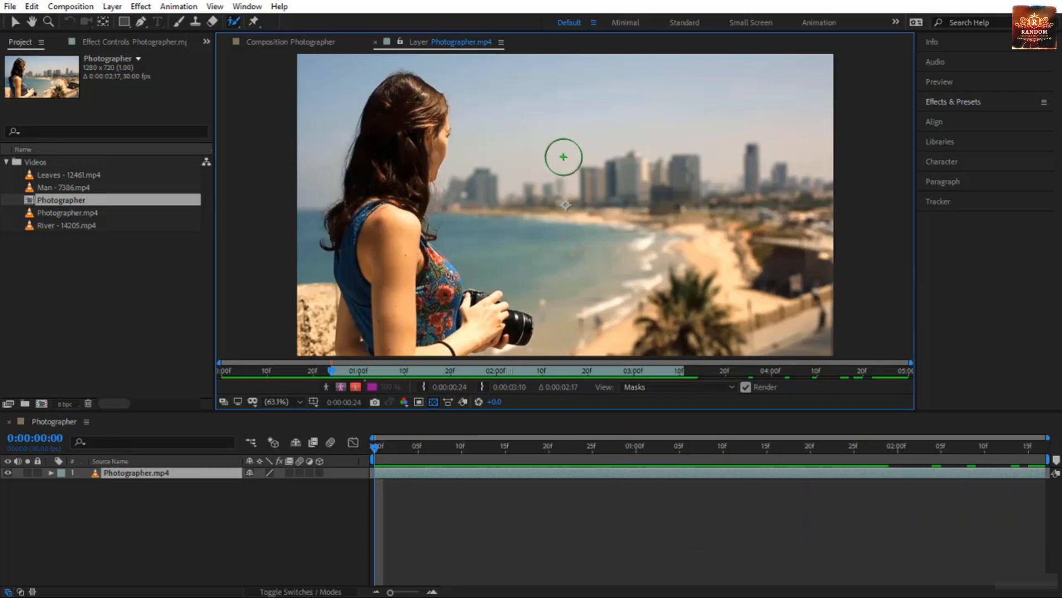
mouse_move(564, 157)
ctrl+mouse_down()
mouse_move(546, 157)
mouse_move(686, 157)
mouse_move(575, 157)
ctrl+mouse_up()
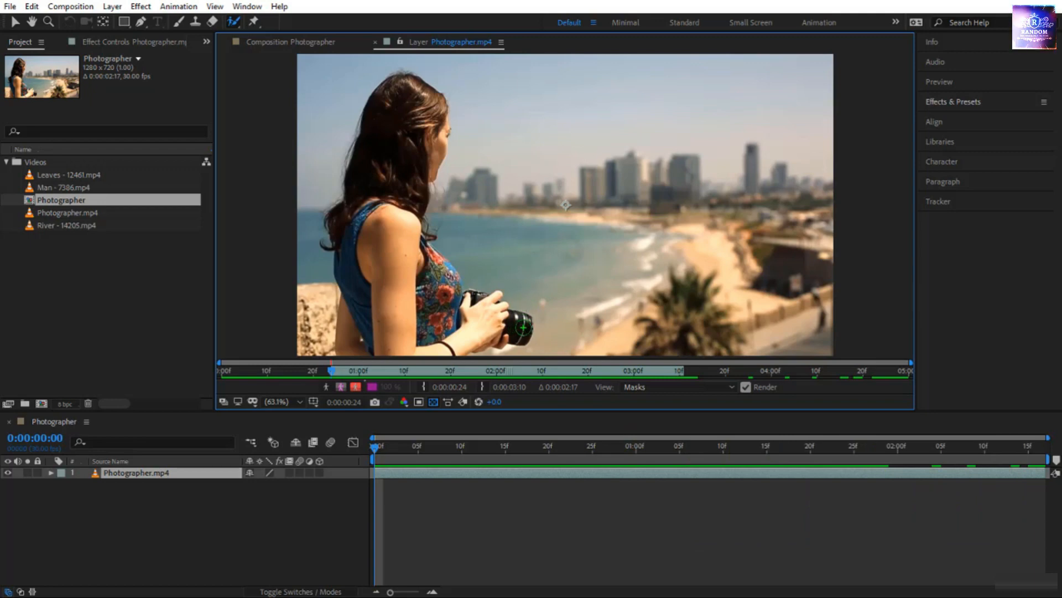
click(374, 449)
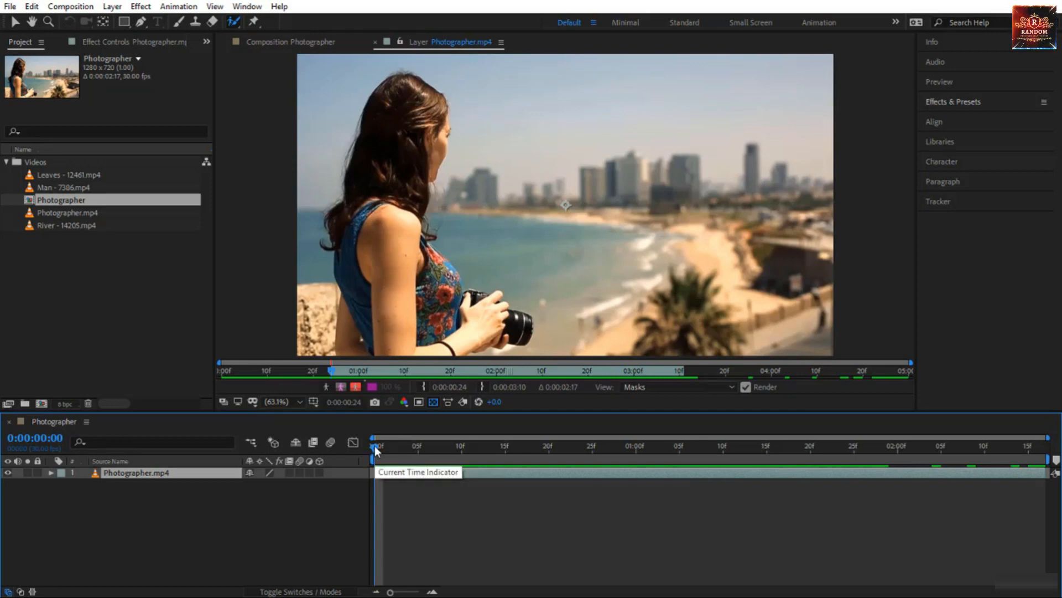
drag(374, 446, 351, 447)
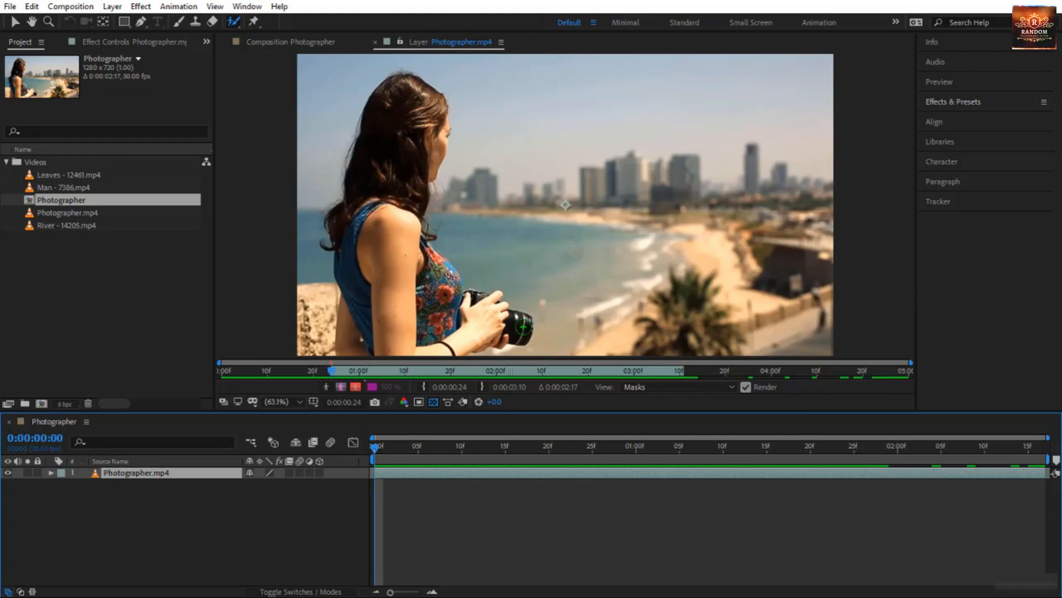
mouse_move(523, 327)
mouse_down()
mouse_move(482, 317)
mouse_move(446, 335)
mouse_move(353, 330)
mouse_move(345, 230)
mouse_move(404, 84)
mouse_move(433, 101)
mouse_move(441, 126)
mouse_move(413, 187)
mouse_move(417, 240)
mouse_move(463, 295)
mouse_move(522, 316)
mouse_up()
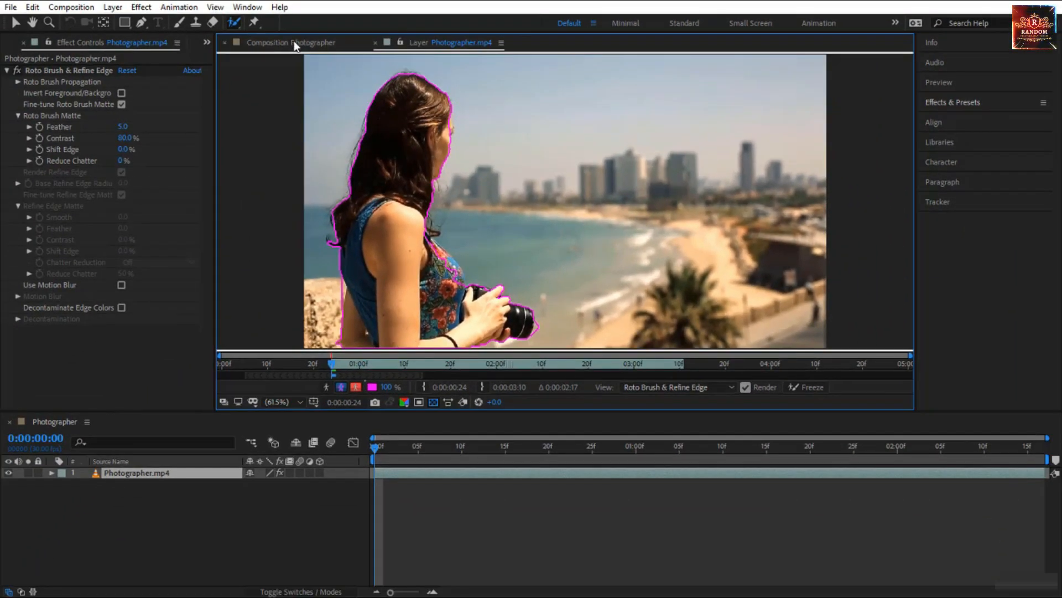
- Check the cutout in the composition, shrink the Roto Brush, and add the missed front edge of the floral dress to the layer's foreground
click(296, 43)
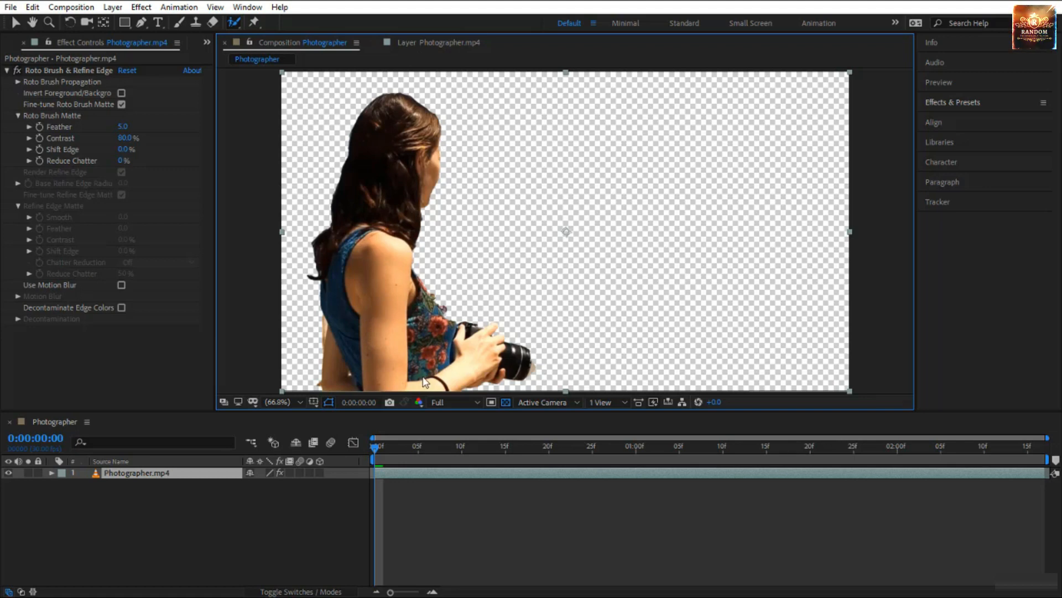
click(436, 42)
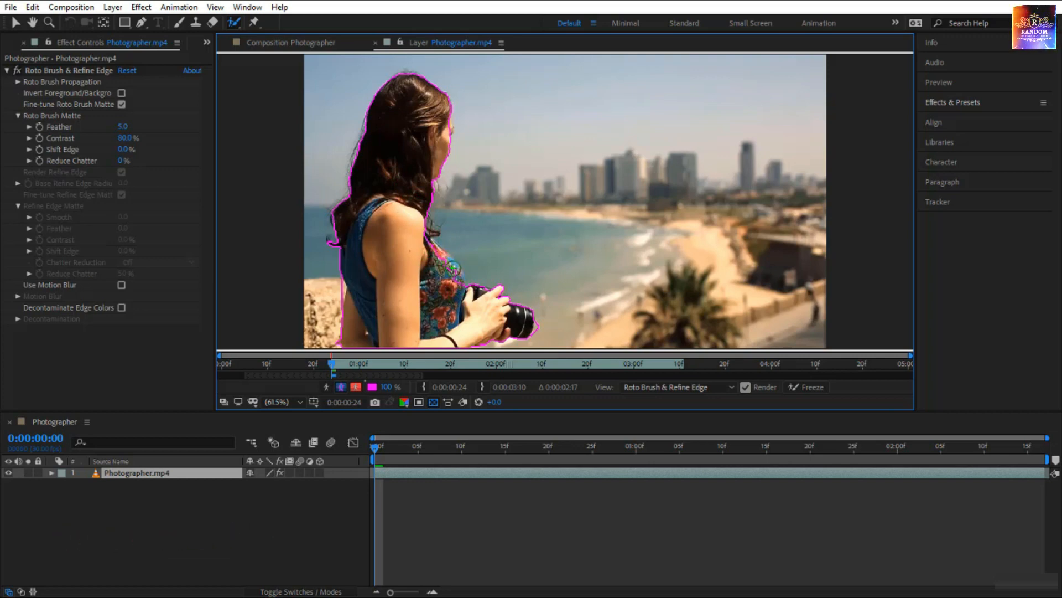
mouse_move(421, 241)
mouse_down()
mouse_move(456, 285)
mouse_move(440, 265)
mouse_move(458, 285)
mouse_up()
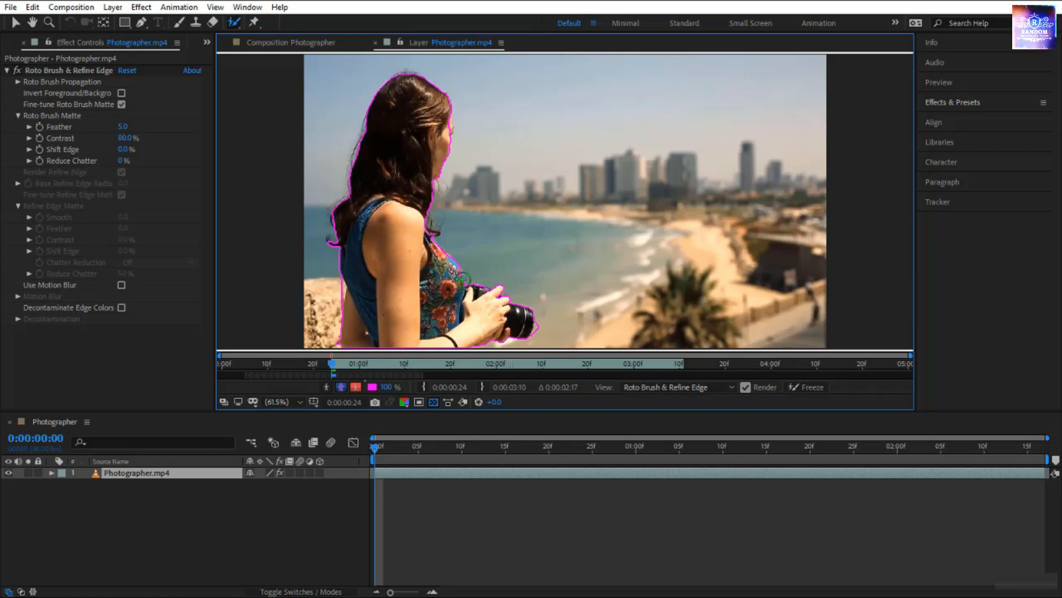
scroll(463, 279, up, 6)
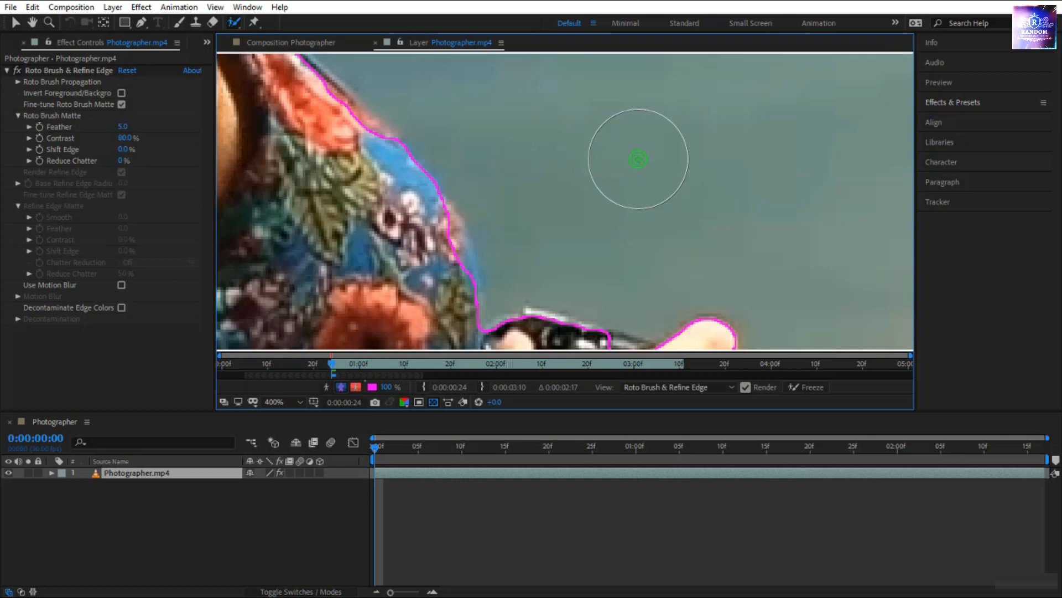
ctrl+drag(639, 159, 596, 160)
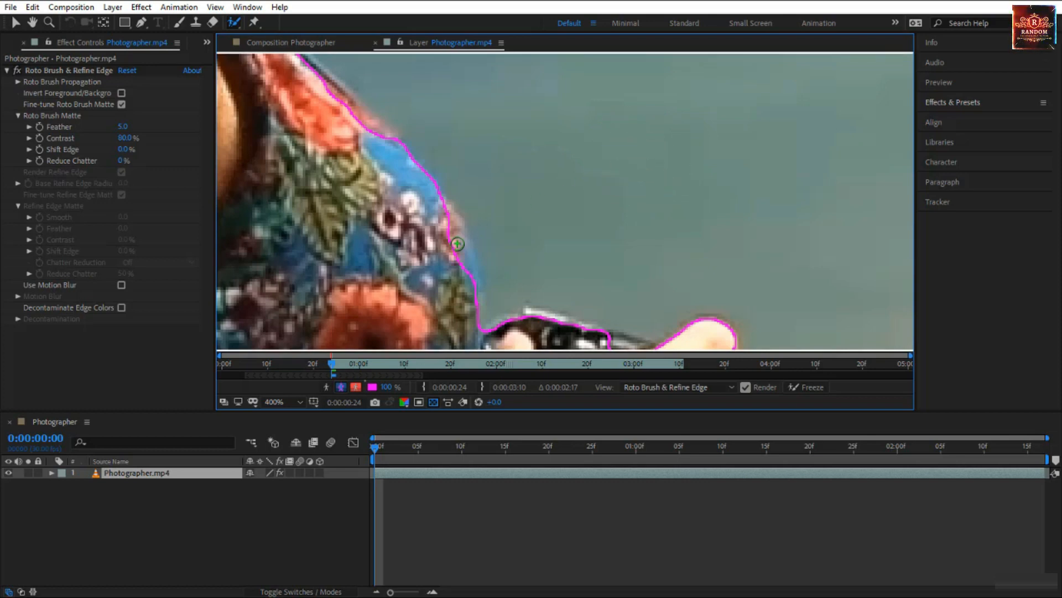
drag(448, 222, 473, 285)
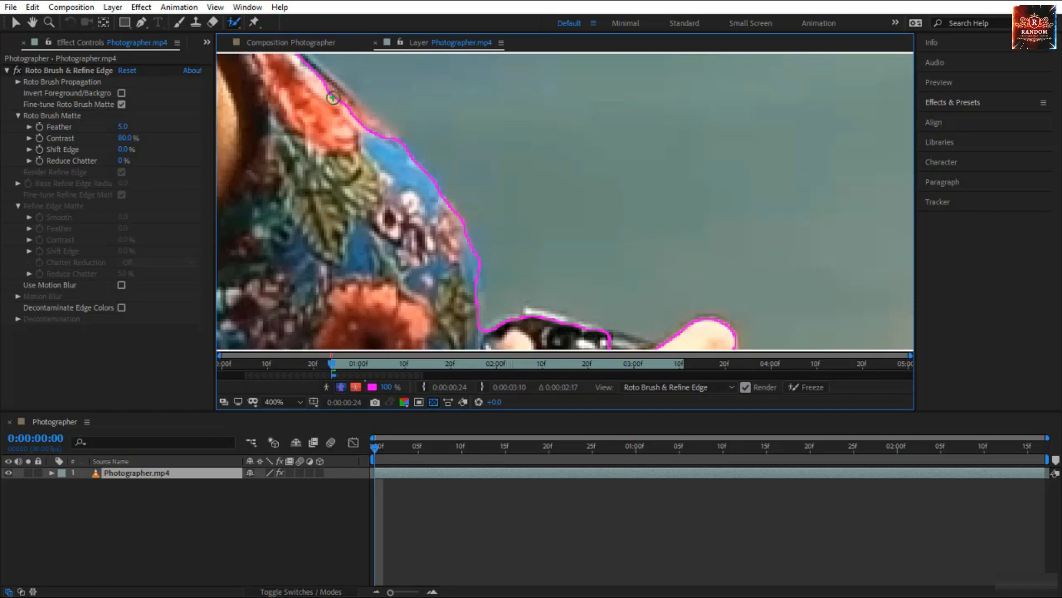
key(space)
drag(326, 122, 422, 233)
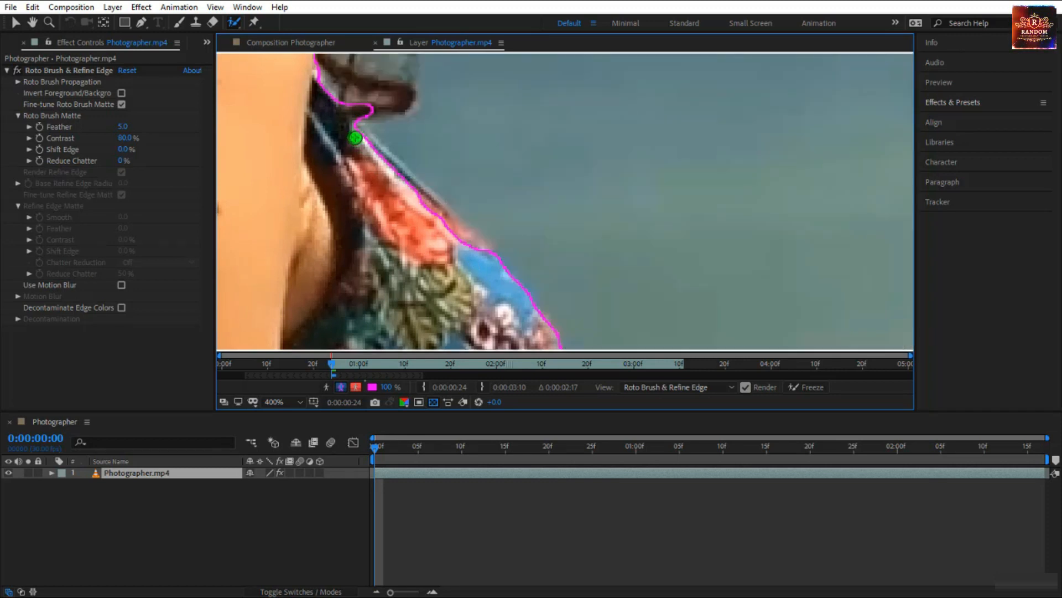
drag(355, 138, 485, 252)
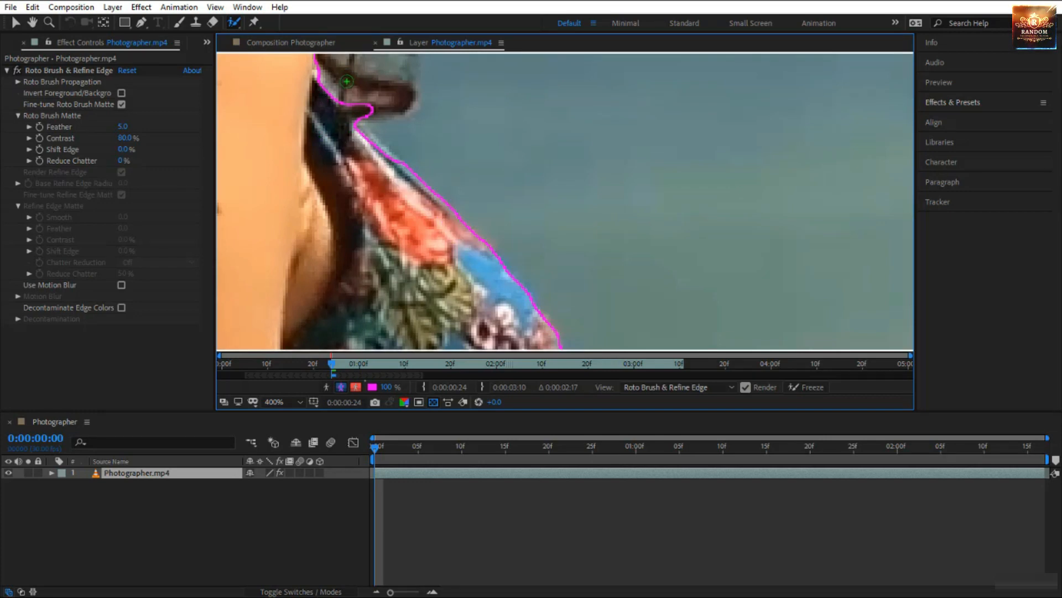
- Add the loose hair lock above the dress neckline to the foreground and subtract the background showing between its strands
drag(346, 83, 420, 225)
mouse_move(399, 113)
mouse_down()
mouse_move(467, 231)
mouse_move(409, 239)
mouse_move(392, 220)
mouse_move(395, 119)
mouse_up()
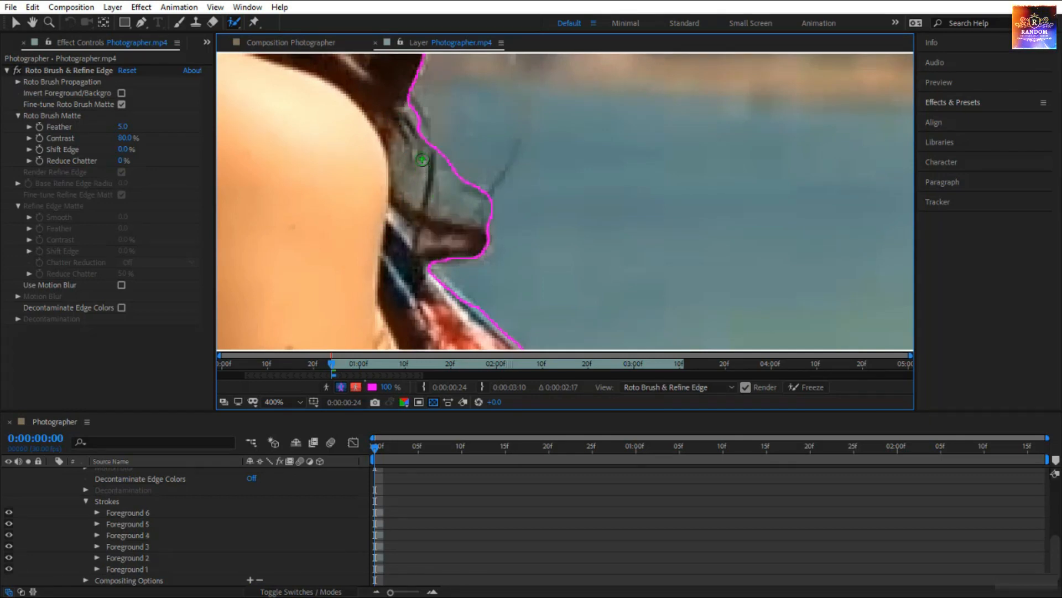
drag(423, 160, 441, 186)
drag(479, 210, 484, 211)
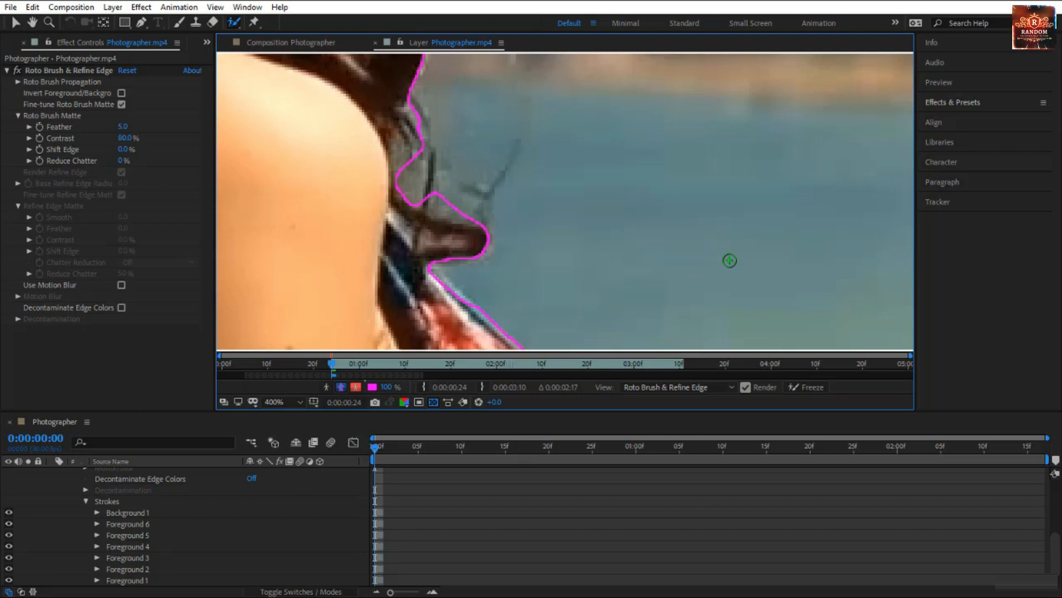
key(shift+slash)
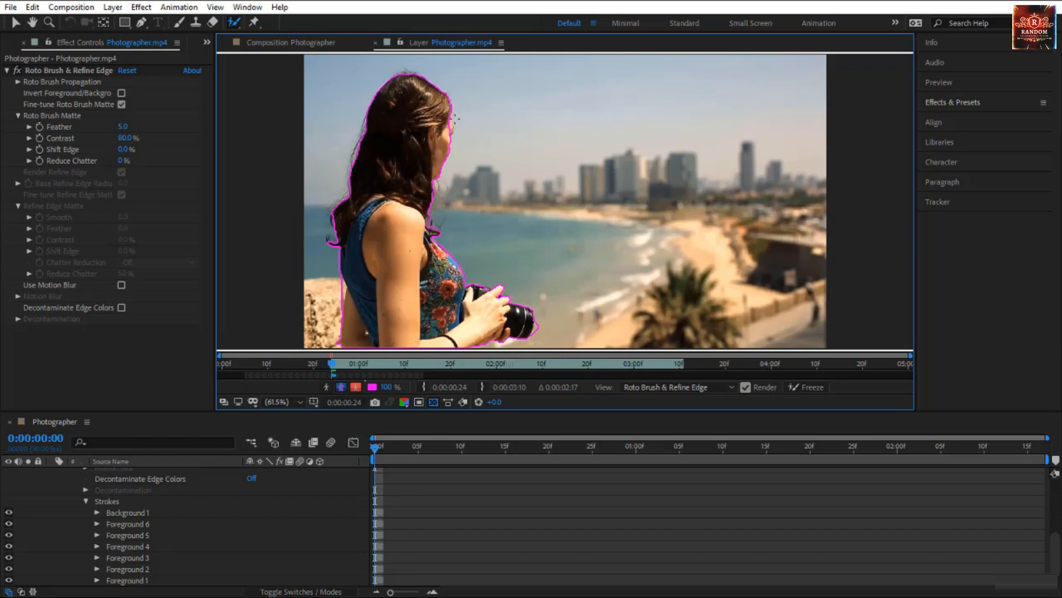
- Add the missed forehead and brow edge of the woman's face to the Roto Brush foreground
scroll(449, 122, up, 6)
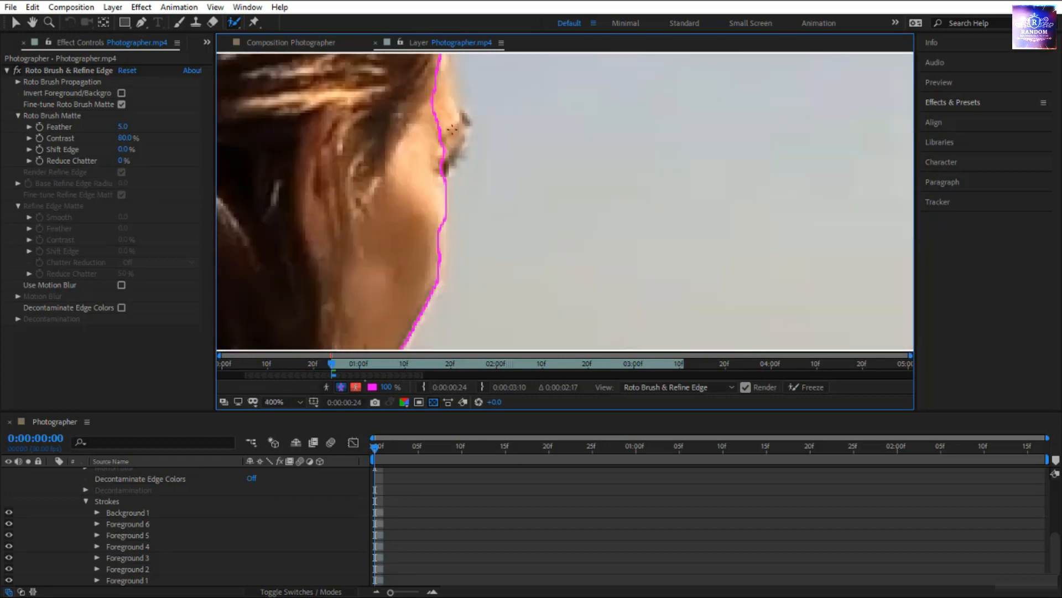
mouse_move(437, 64)
mouse_down()
mouse_move(455, 142)
mouse_move(431, 167)
mouse_up()
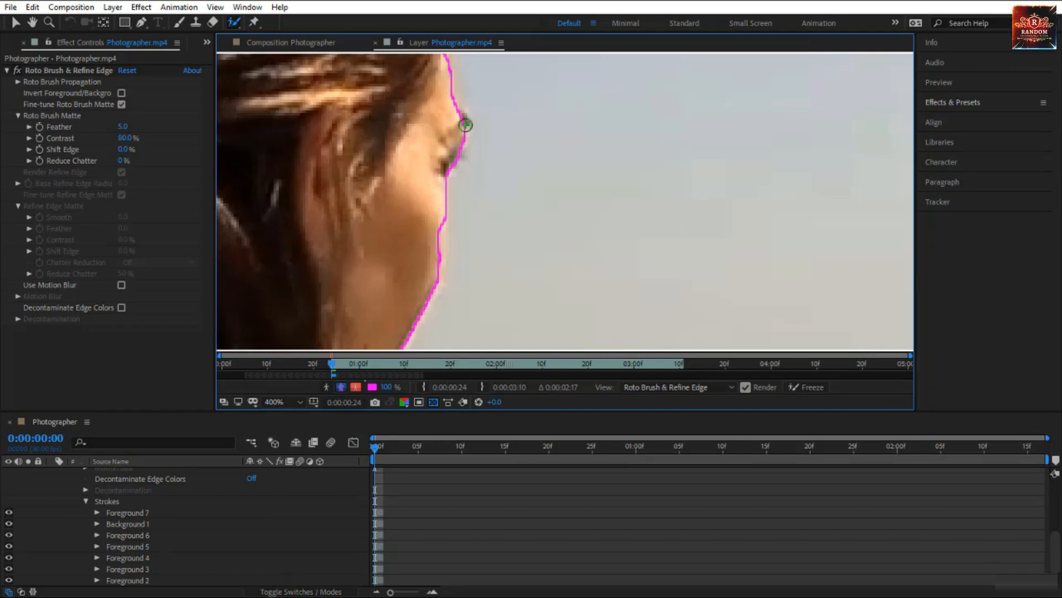
drag(457, 125, 449, 128)
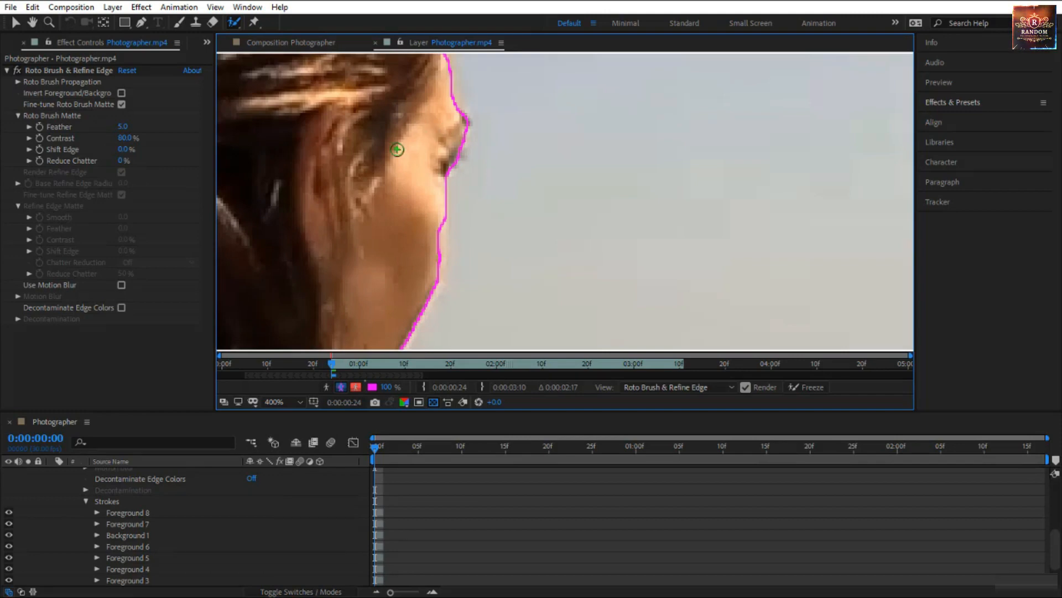
key(shift+slash)
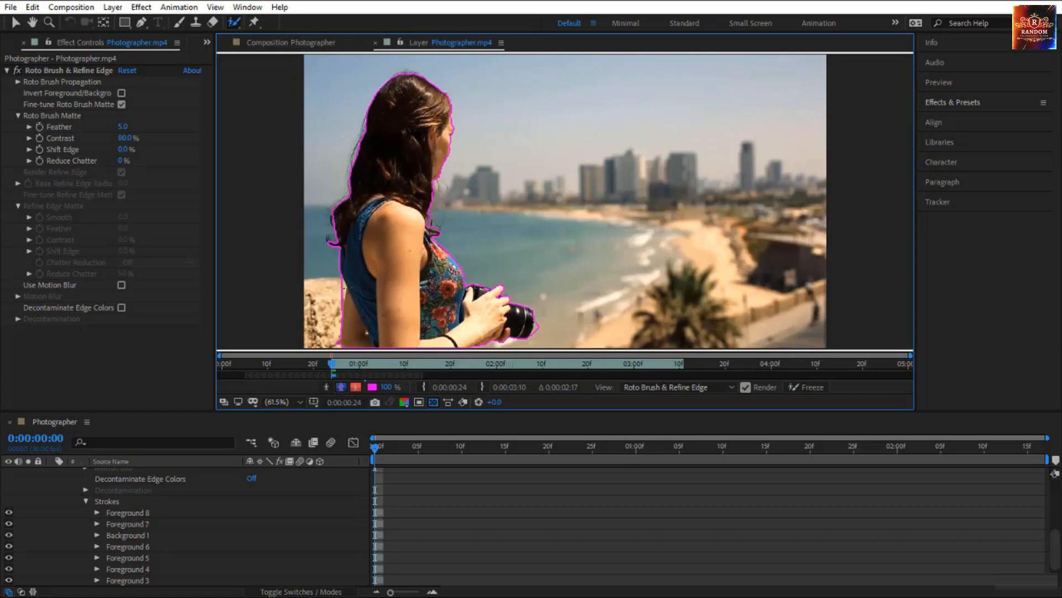
- Subtract the stone wall along the back of the dress and the rear arm with background strokes
scroll(343, 277, up, 6)
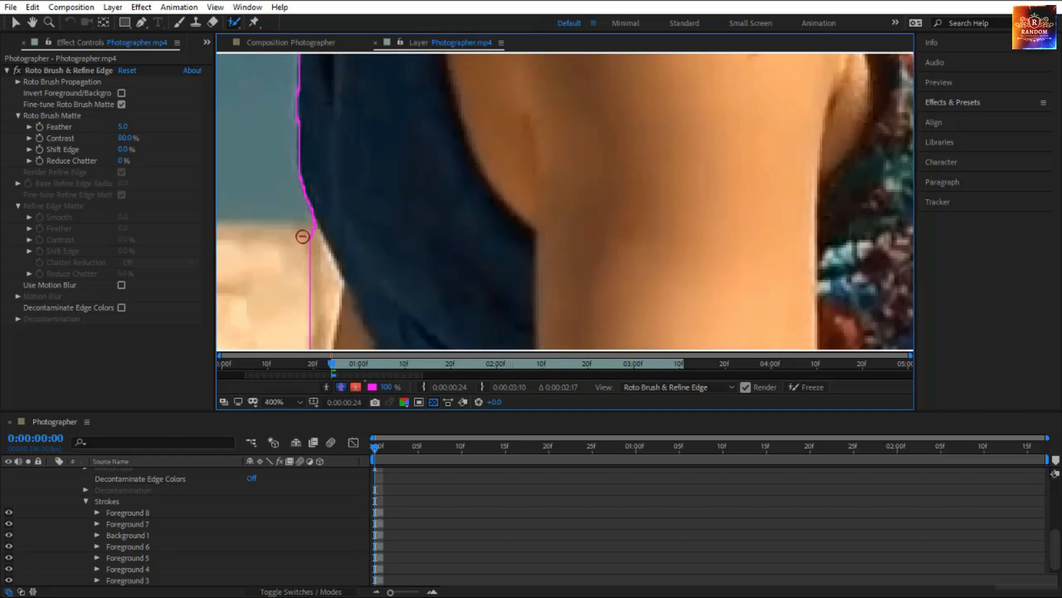
mouse_move(302, 236)
mouse_down()
mouse_move(323, 280)
mouse_move(306, 349)
mouse_up()
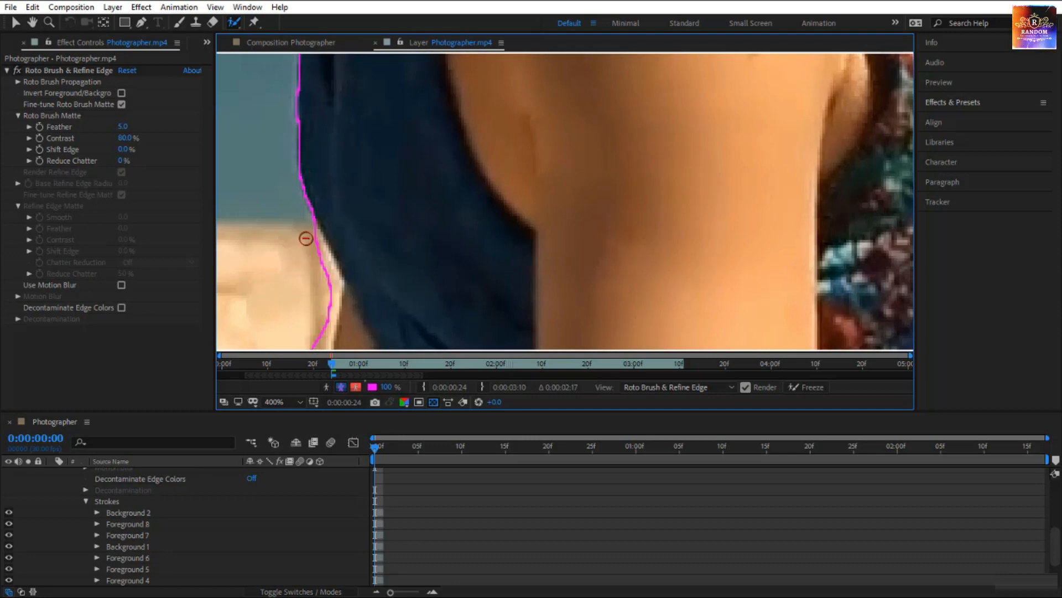
mouse_move(306, 237)
mouse_down()
mouse_move(333, 303)
mouse_move(316, 351)
mouse_up()
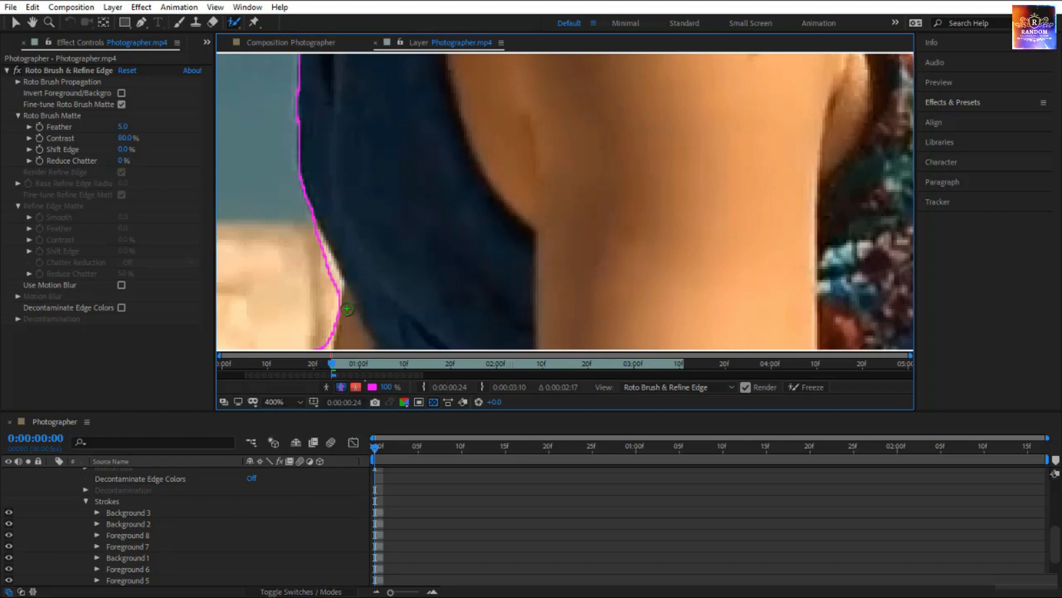
key(h)
drag(347, 308, 400, 163)
key(alt+w)
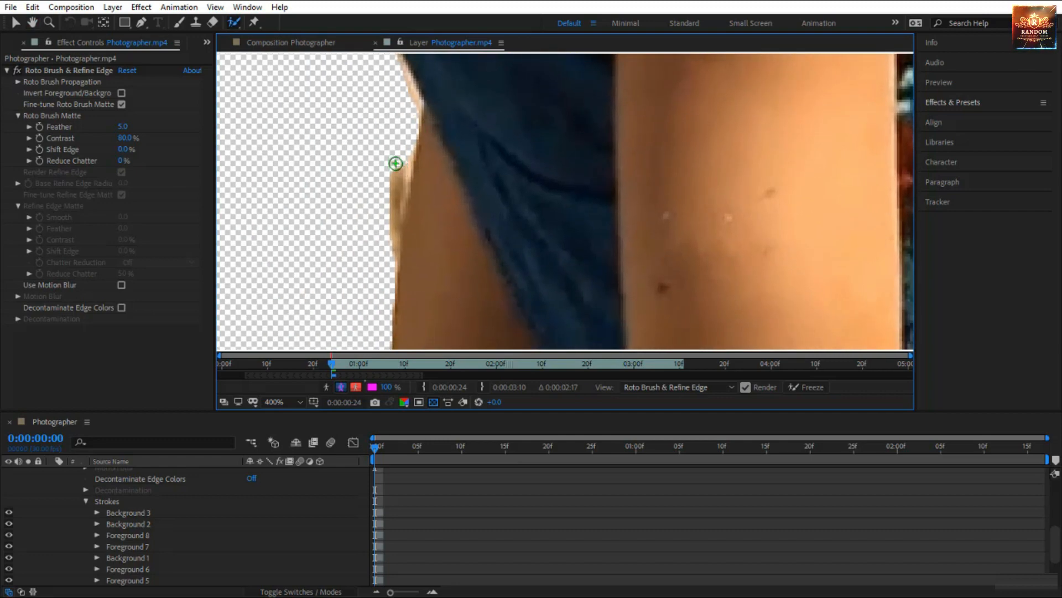
drag(402, 158, 395, 256)
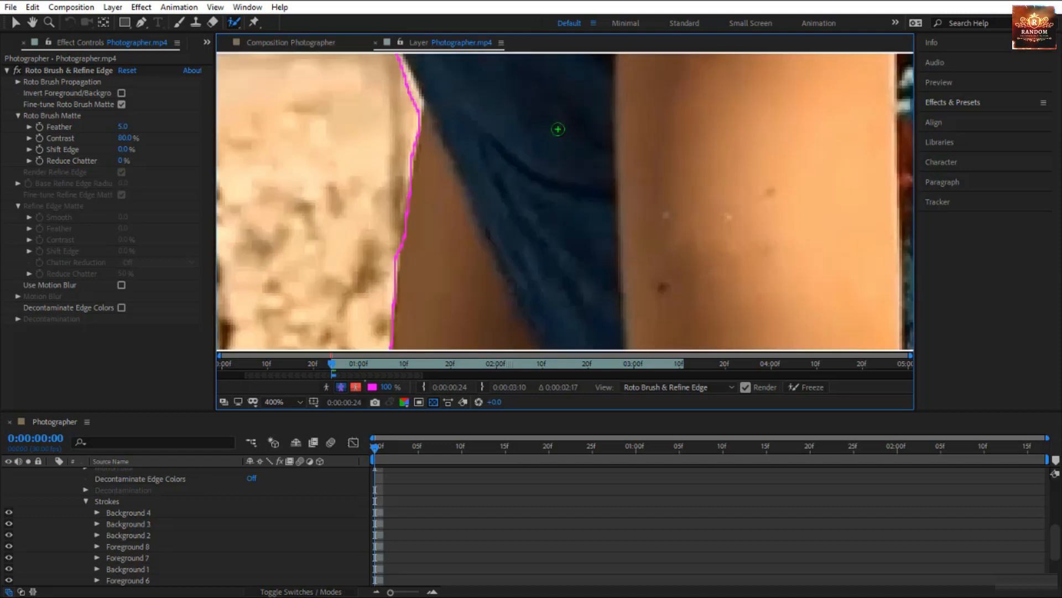
drag(443, 111, 474, 207)
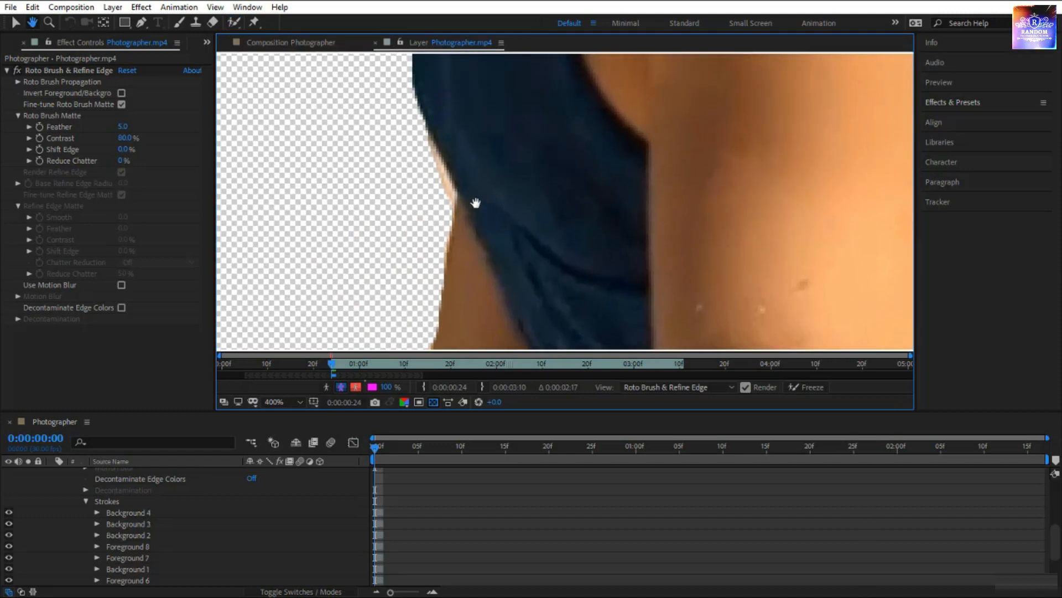
drag(424, 144, 446, 200)
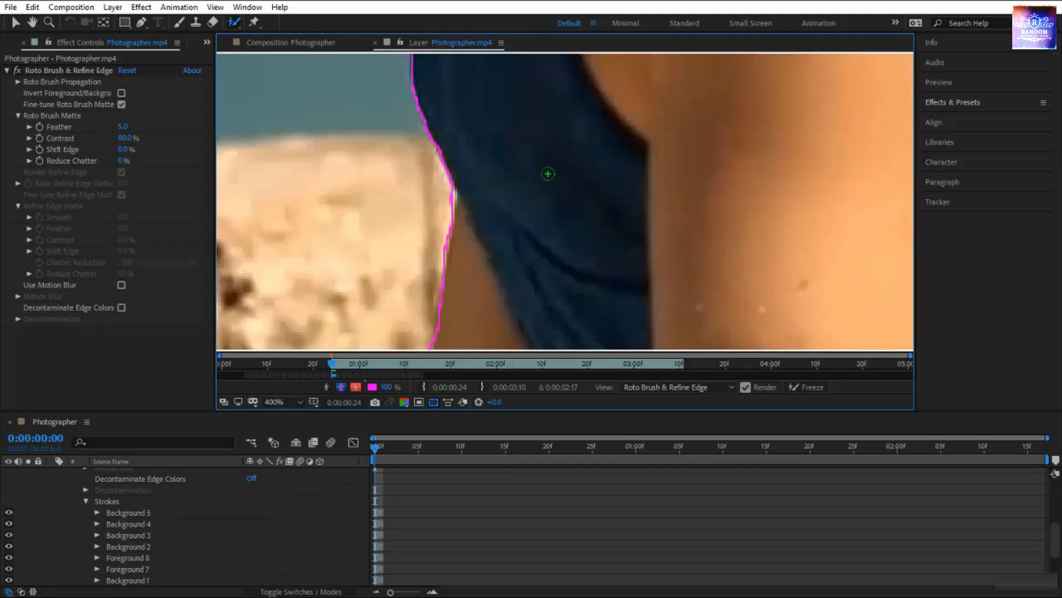
- Subtract the wall remnant at the rear arm's lower edge and the small gap beside the dress, and check the cutout in the composition
drag(463, 323, 439, 46)
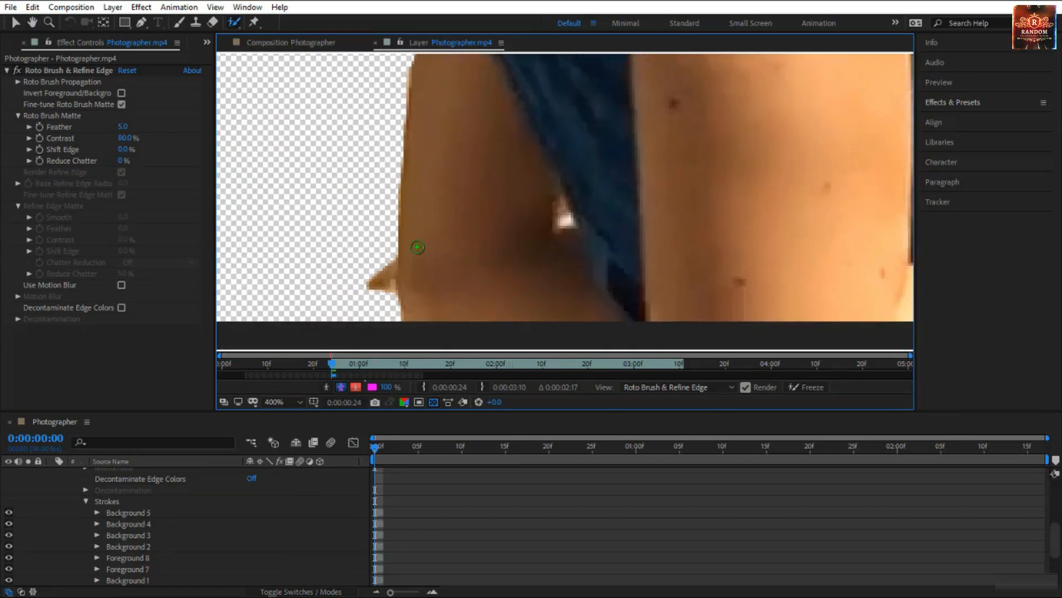
mouse_move(377, 279)
mouse_down()
mouse_move(381, 256)
mouse_move(392, 304)
mouse_up()
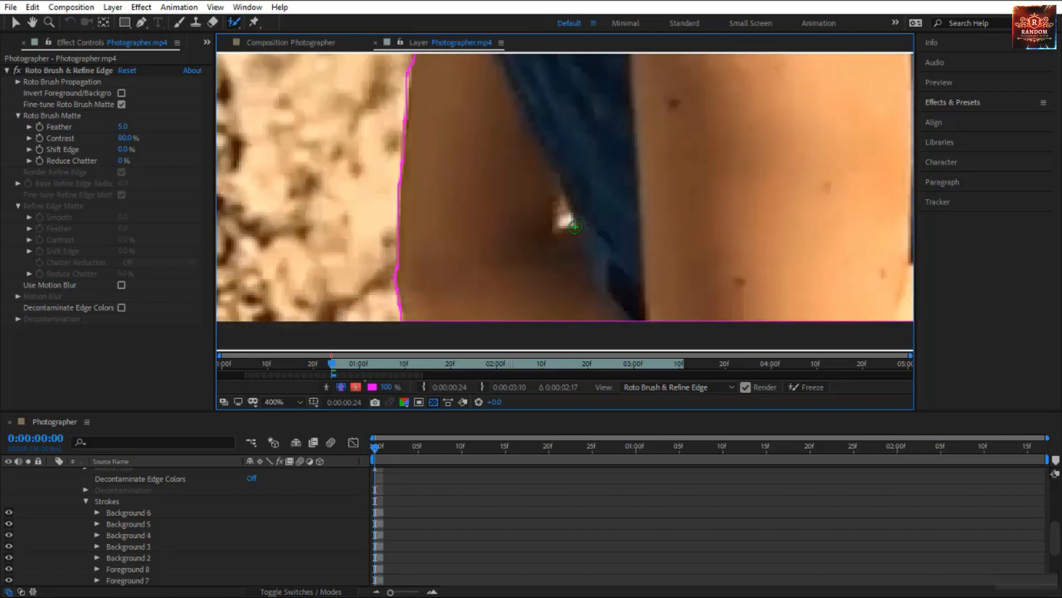
alt+click(567, 221)
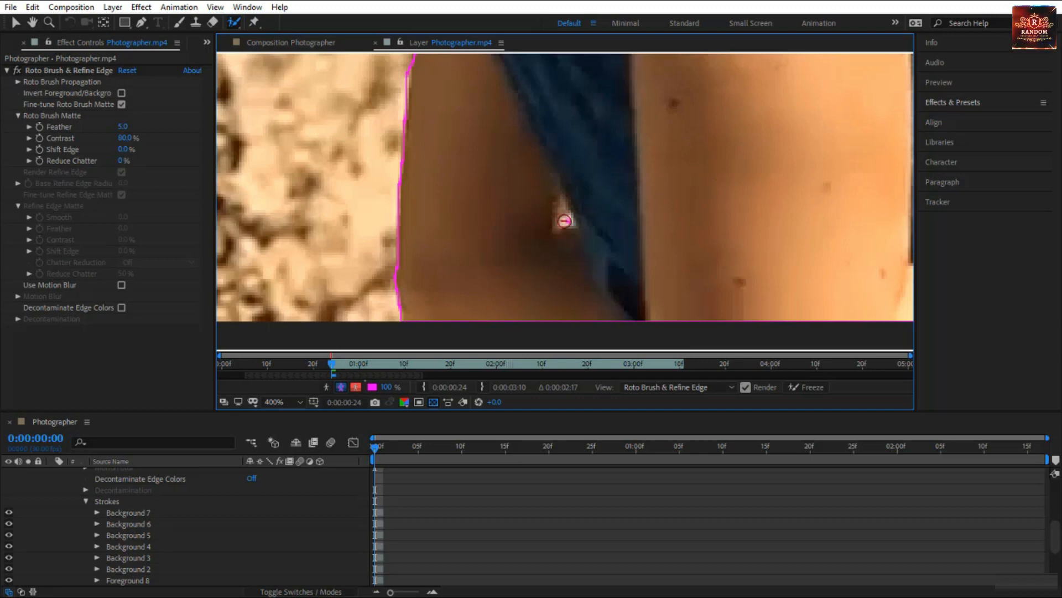
alt+click(564, 221)
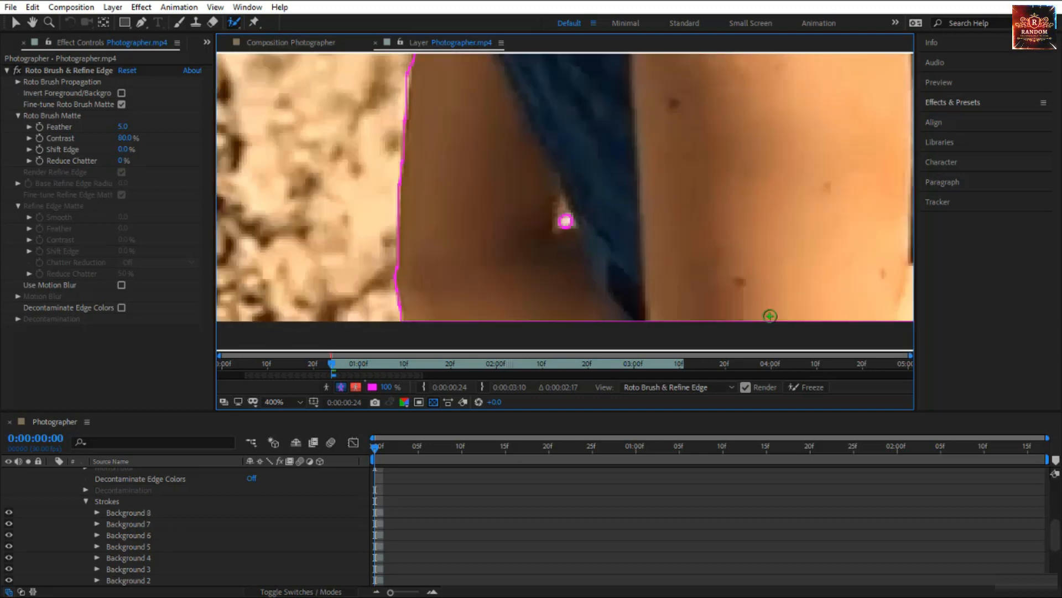
key(alt+slash)
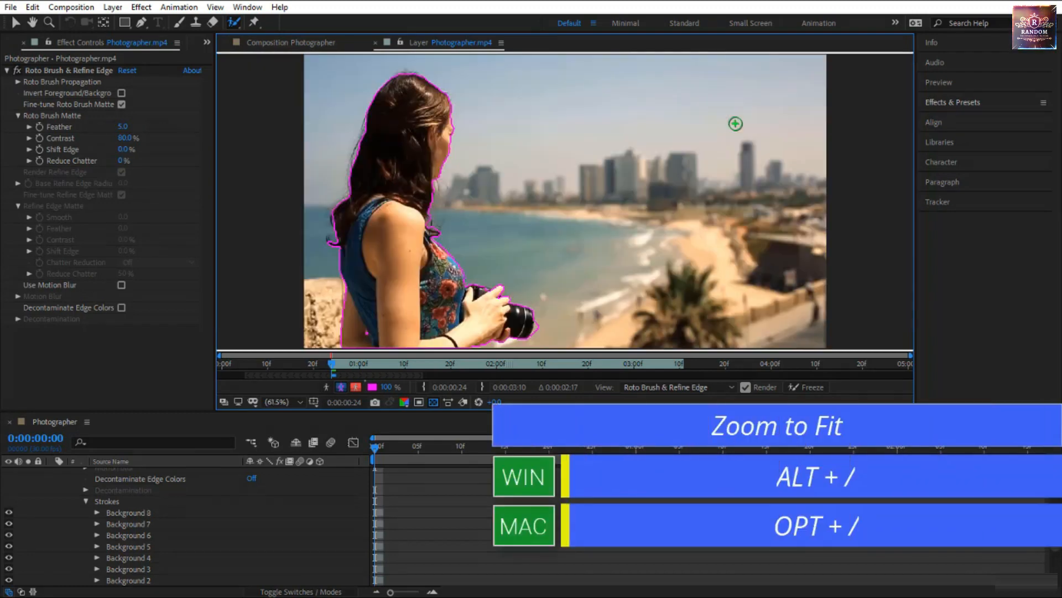
click(317, 39)
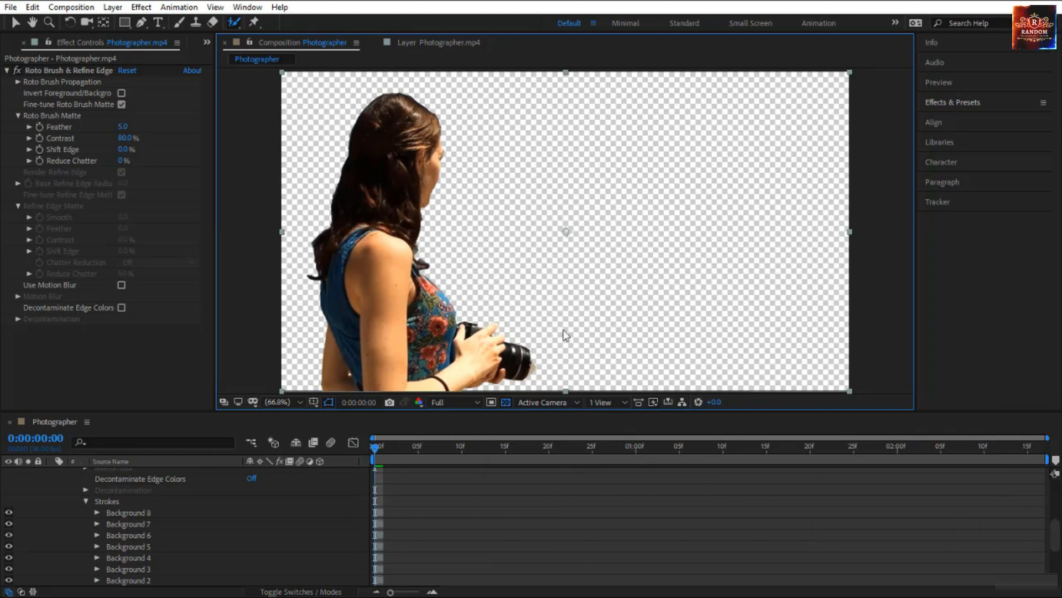
click(437, 43)
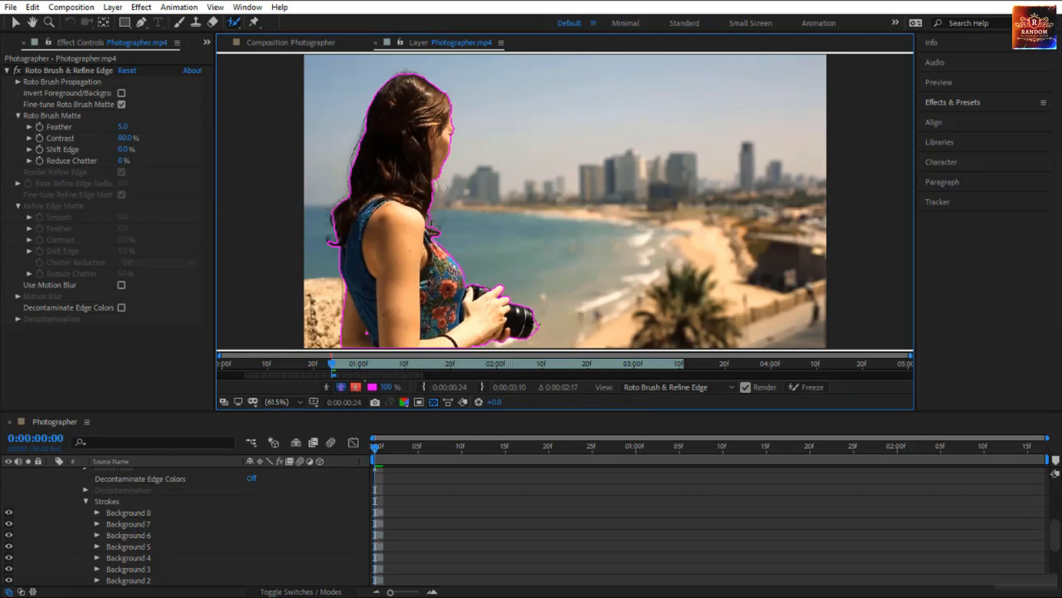
- Subtract the background bulge in front of the camera lens, check the cutout in the composition, and return to the layer viewer
scroll(166, 525, down, 3)
scroll(539, 322, up, 4)
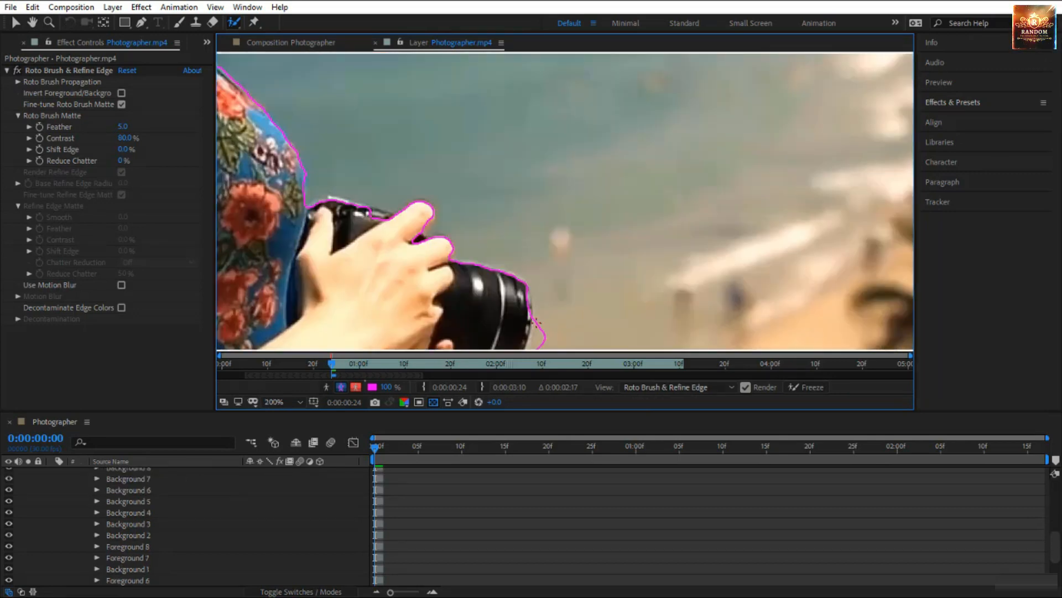
scroll(536, 321, up, 3)
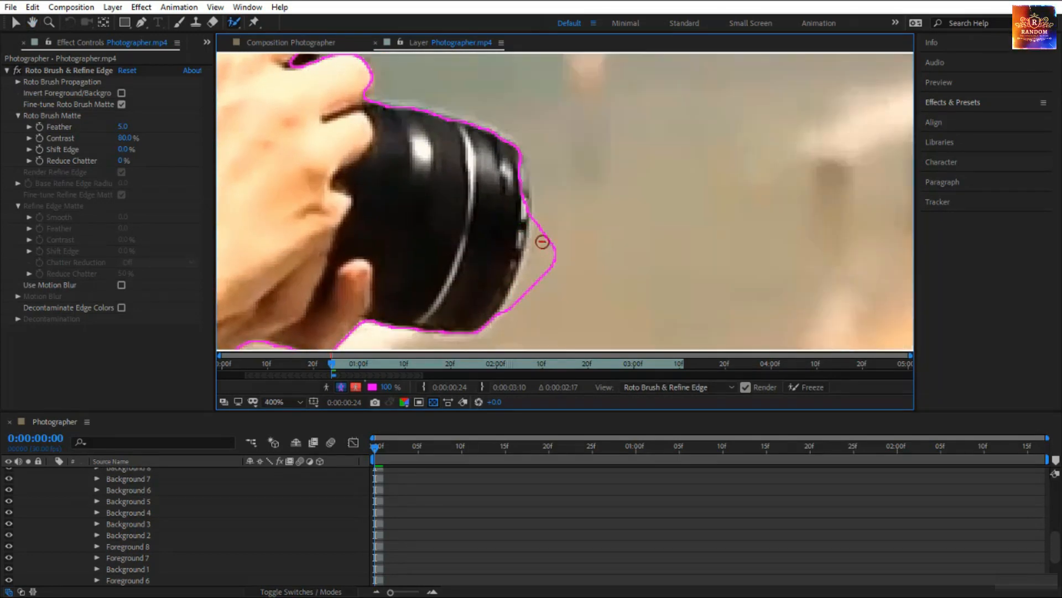
mouse_move(540, 230)
mouse_down()
mouse_move(538, 271)
mouse_move(528, 296)
mouse_move(530, 249)
mouse_move(520, 297)
mouse_up()
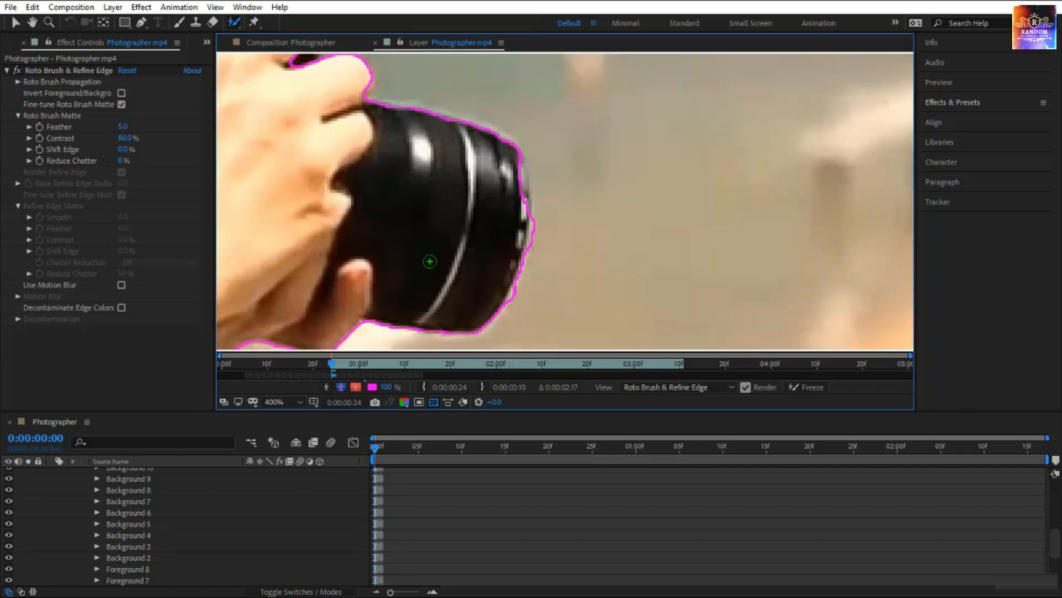
key(shift+slash)
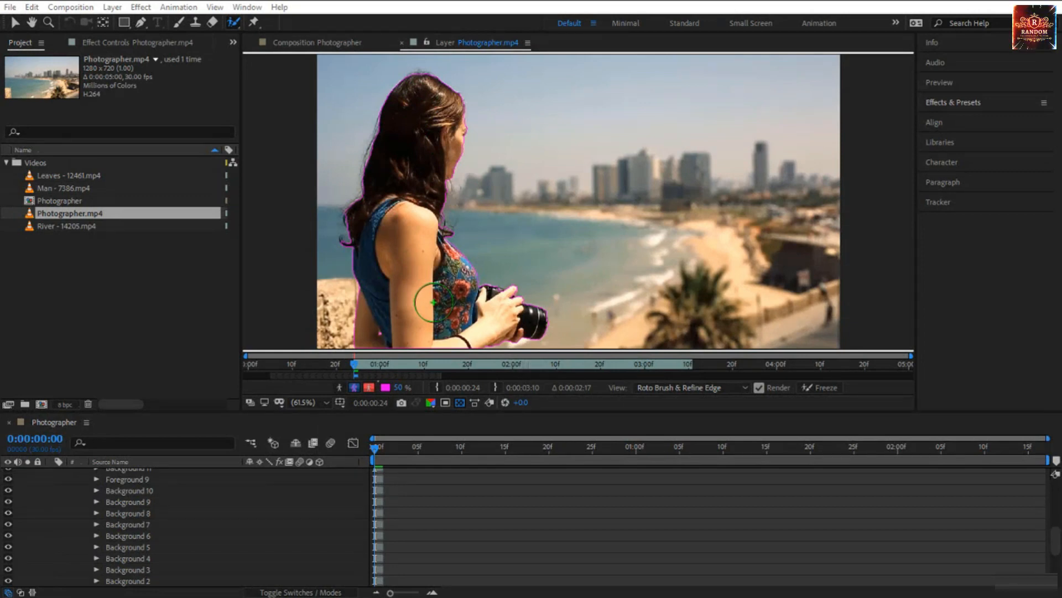
click(340, 42)
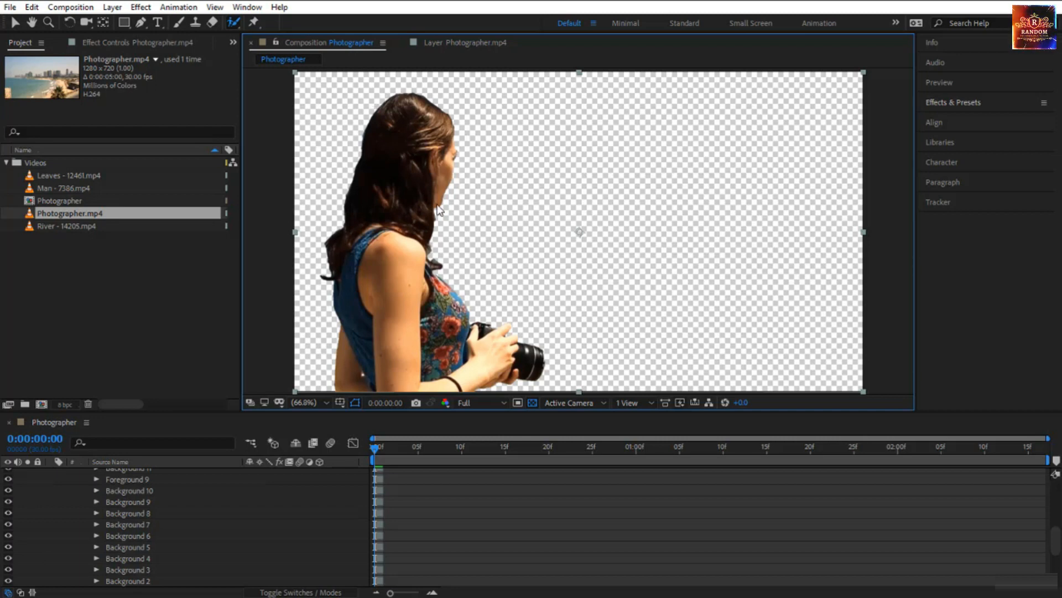
click(468, 42)
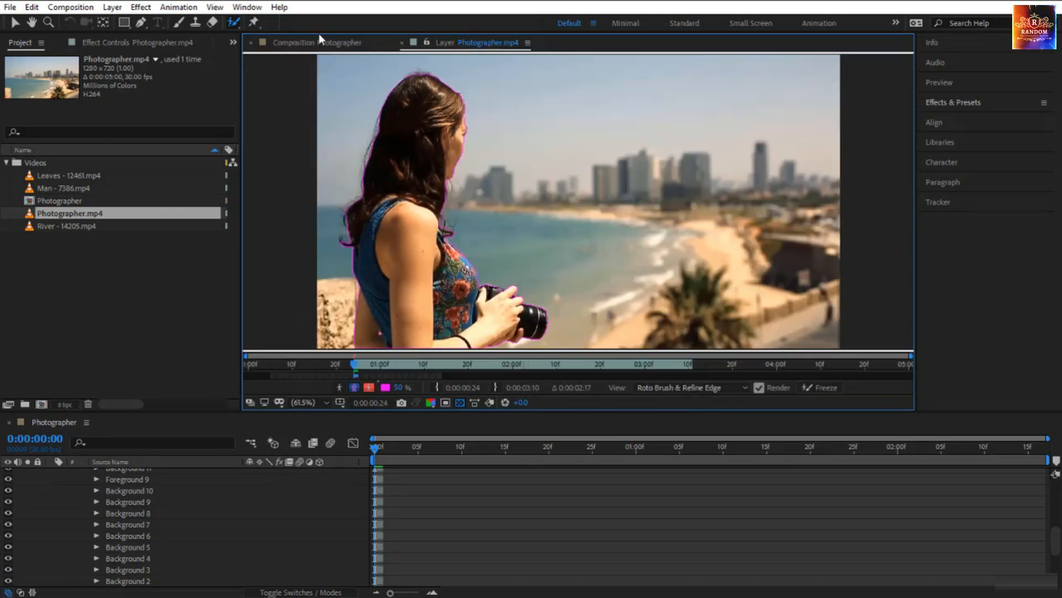
- Paint the hair outline from the back curls to the forehead and the loose strands below the chin with the Refine Edge tool
drag(237, 23, 271, 39)
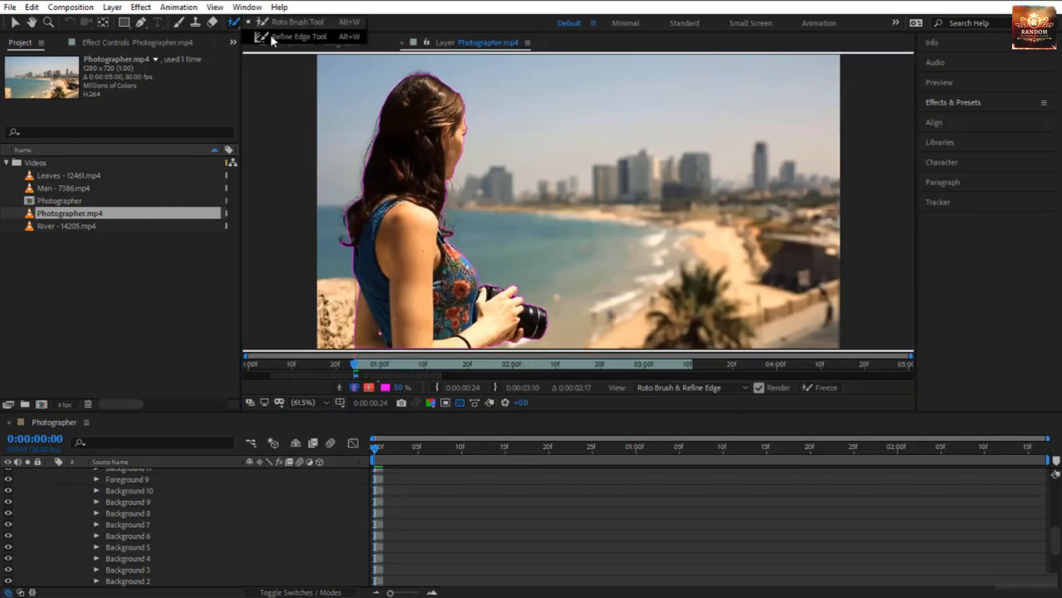
click(296, 38)
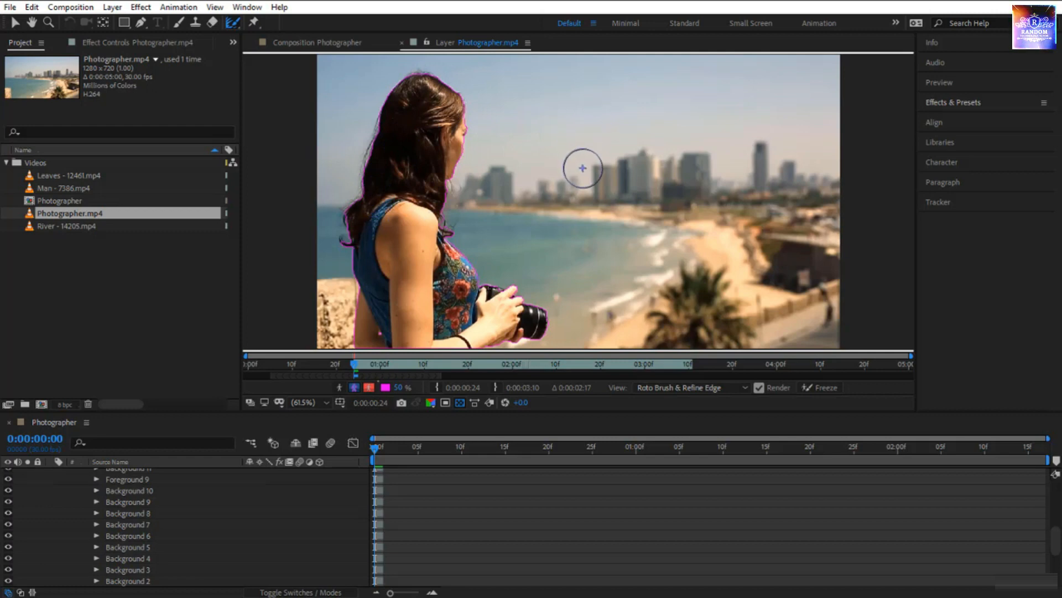
key(alt)
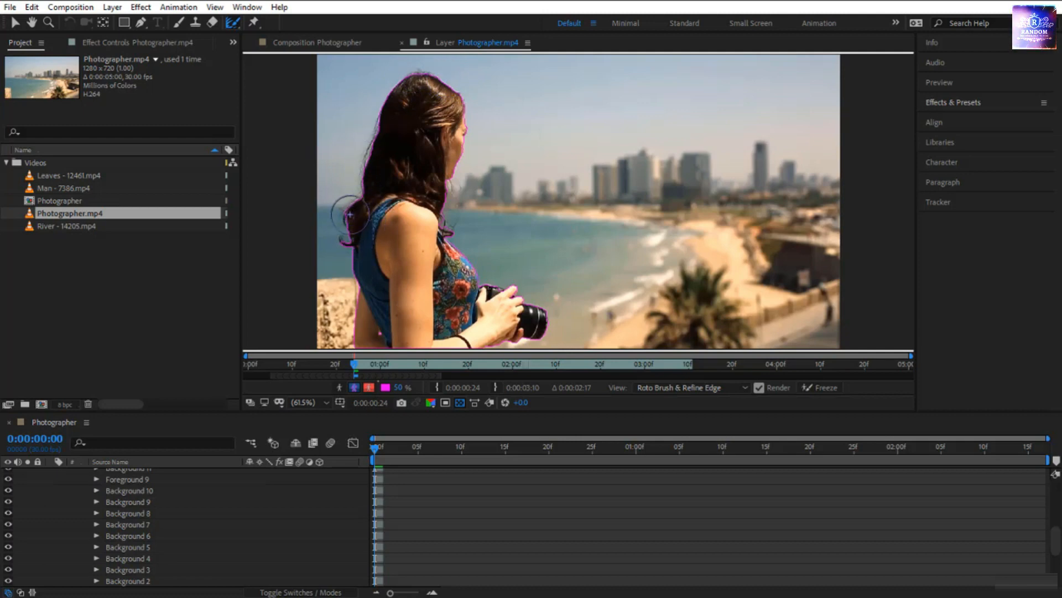
mouse_move(351, 240)
mouse_down()
mouse_move(344, 206)
mouse_move(362, 192)
mouse_move(372, 138)
mouse_move(406, 81)
mouse_move(442, 77)
mouse_move(454, 100)
mouse_up()
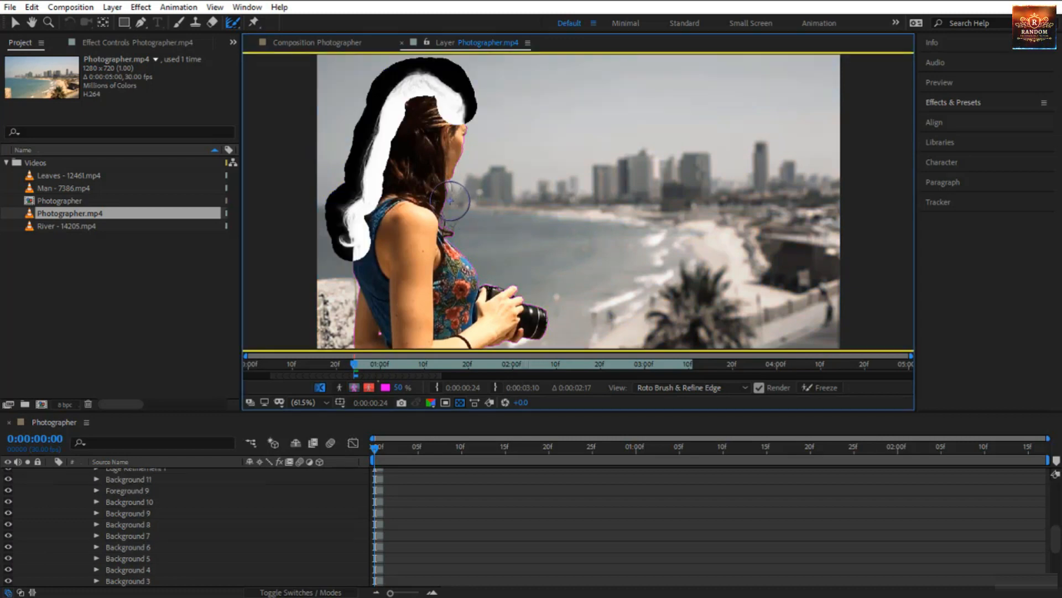
drag(451, 201, 448, 238)
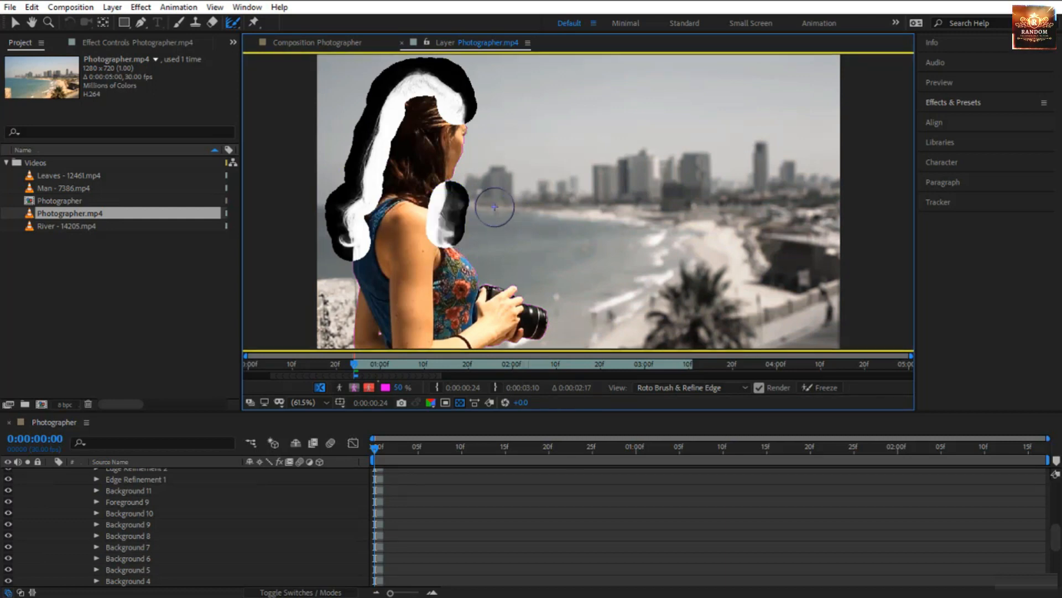
- Turn off the Refine Edge X-ray display, check the hair cutout in the composition, and return to the layer viewer
click(320, 386)
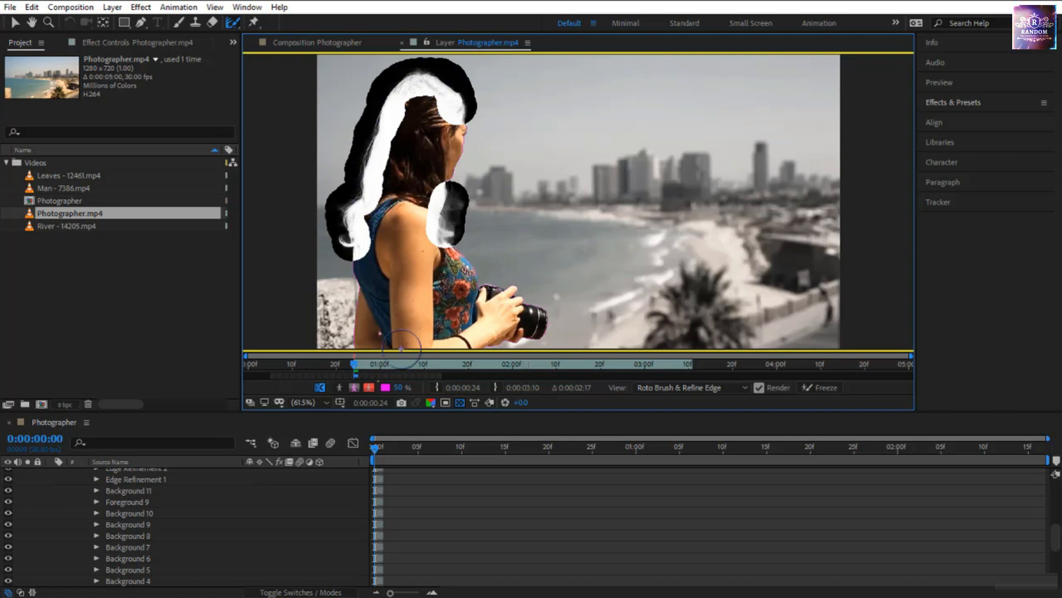
click(322, 386)
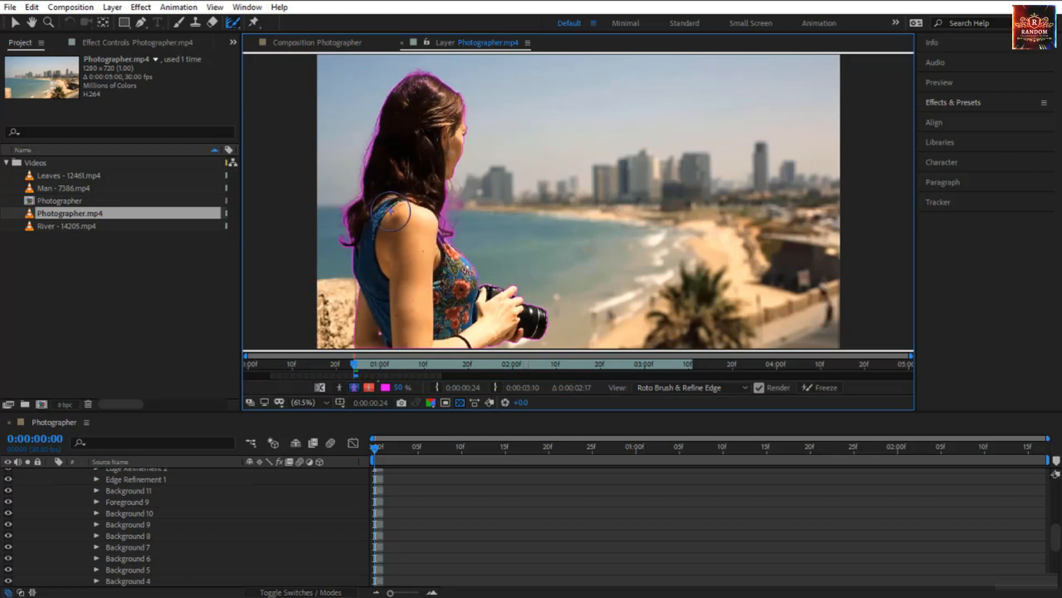
click(336, 42)
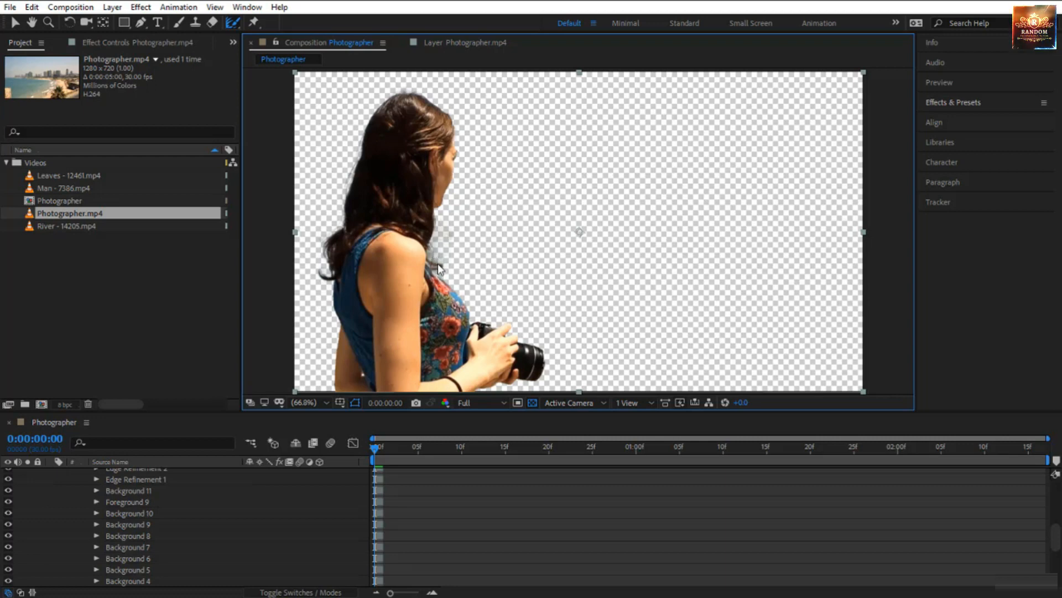
click(487, 45)
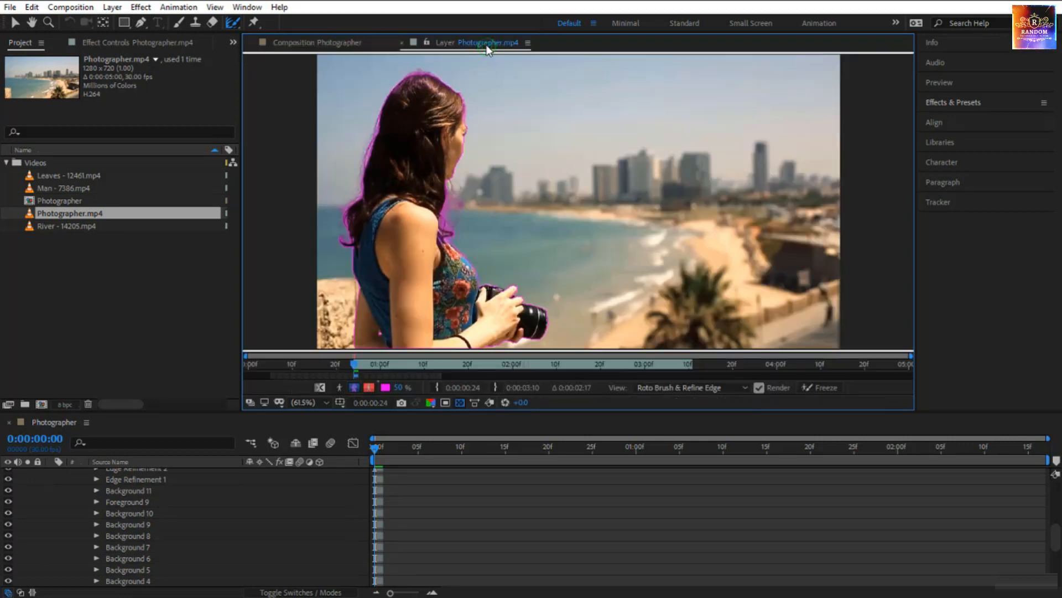
- Inspect the selection through the Refine Edge X-ray, alpha matte and transparent cutout displays, and restore the alpha boundary outline
click(324, 384)
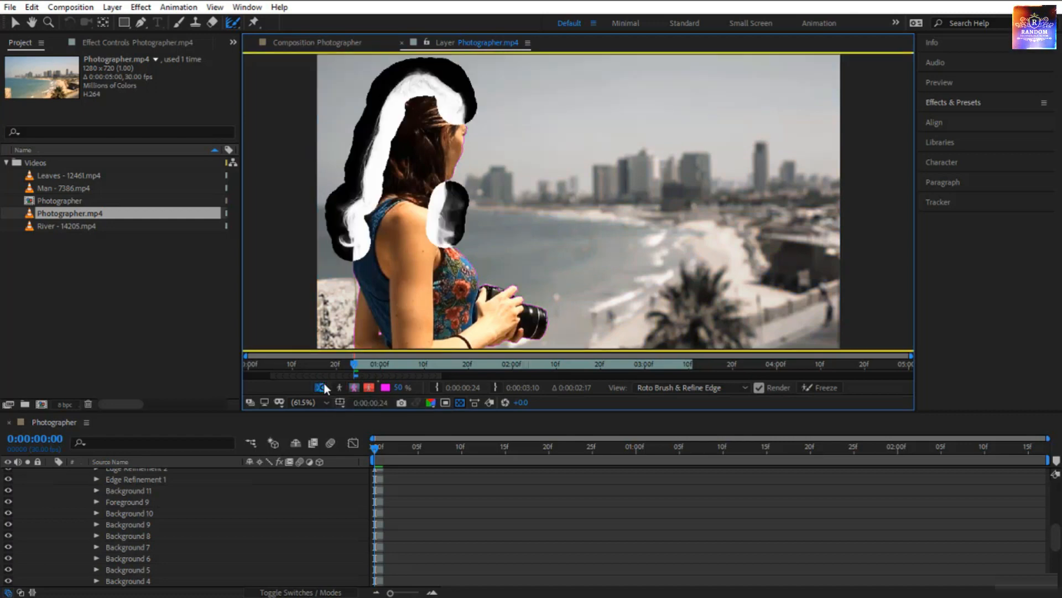
click(324, 384)
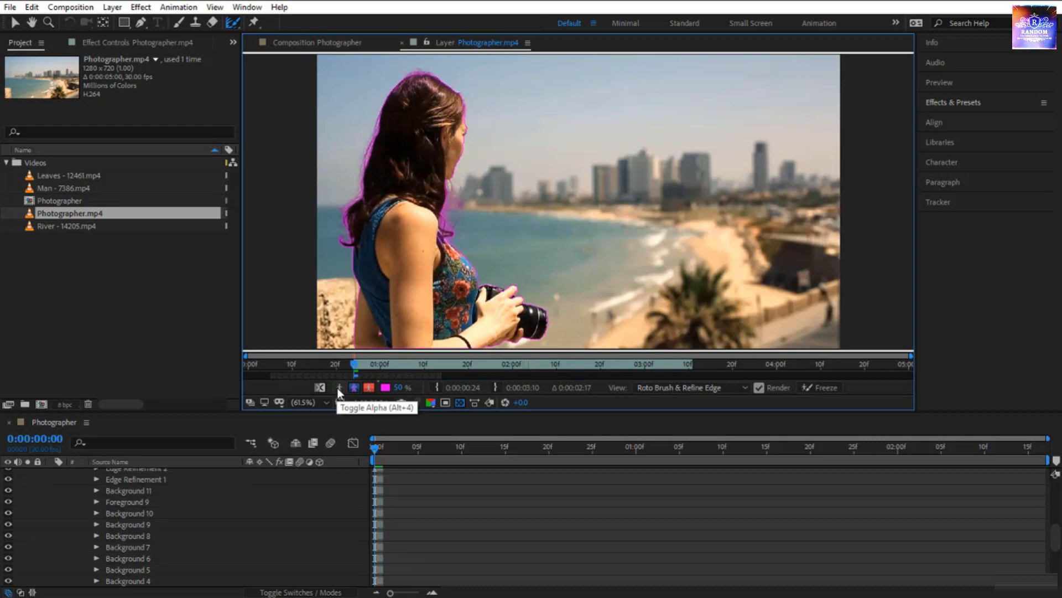
click(337, 387)
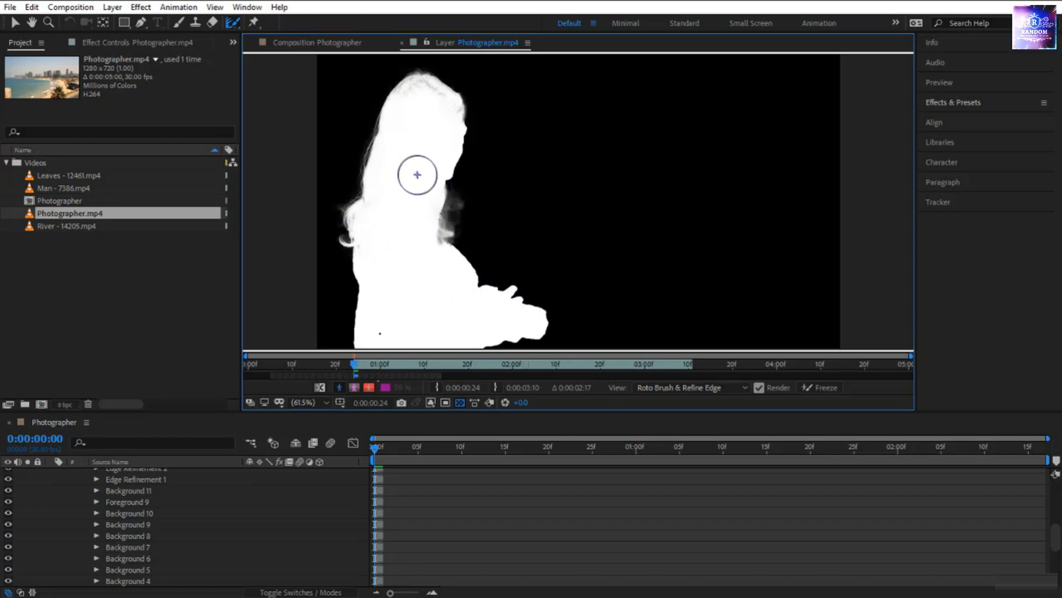
click(339, 388)
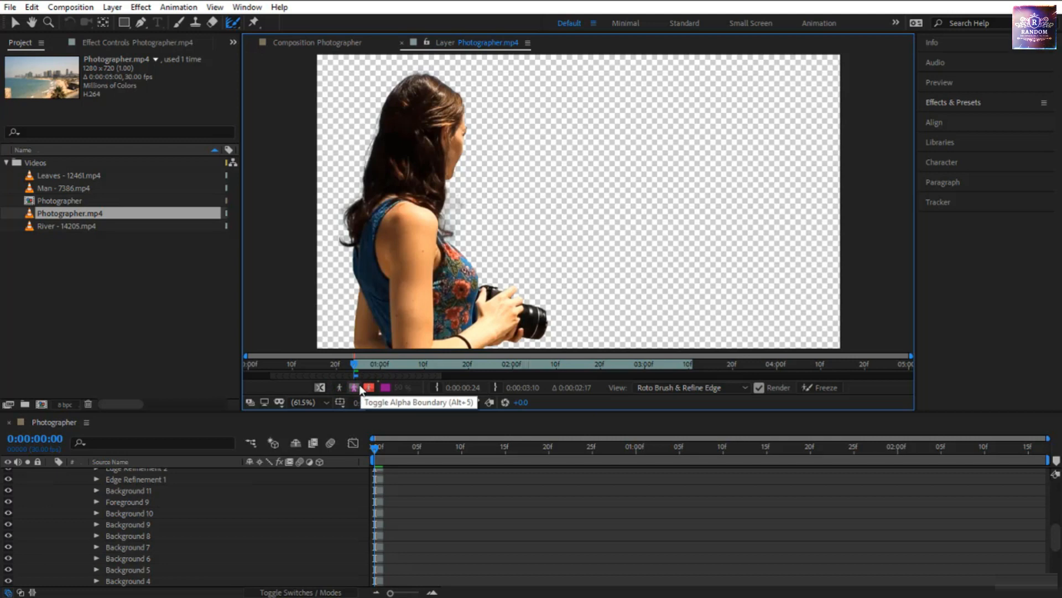
click(356, 387)
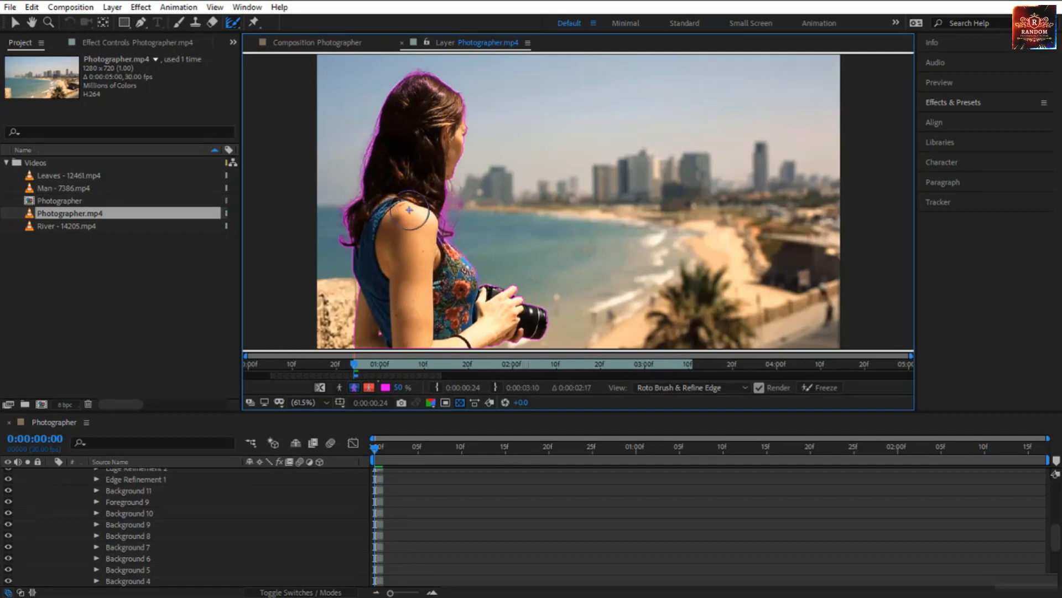
- Display the selection as an alpha overlay and change the overlay colour to blue (0018FF)
click(370, 388)
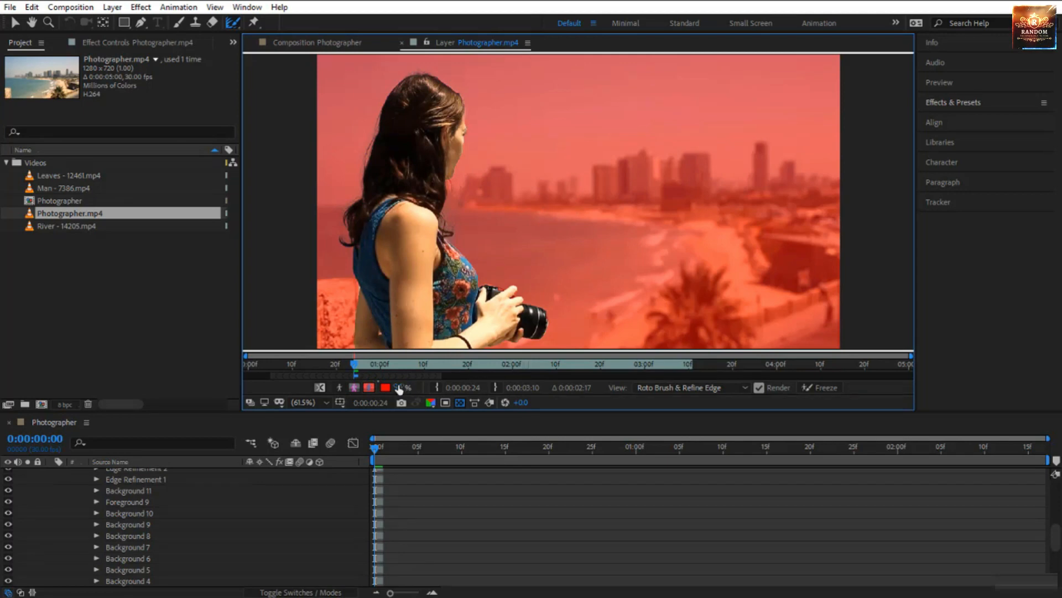
click(386, 387)
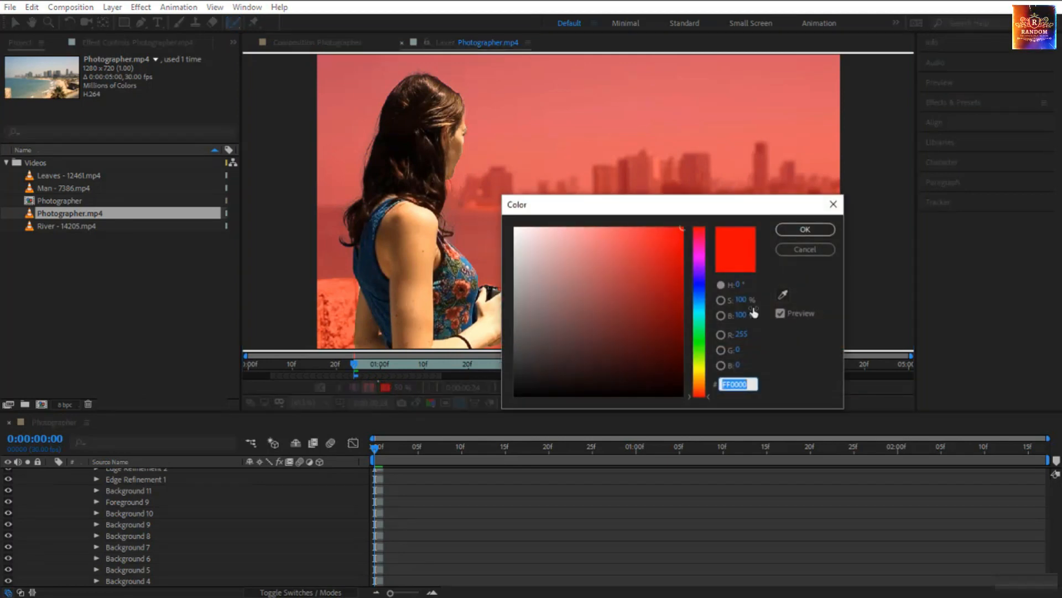
click(700, 286)
drag(700, 287, 662, 292)
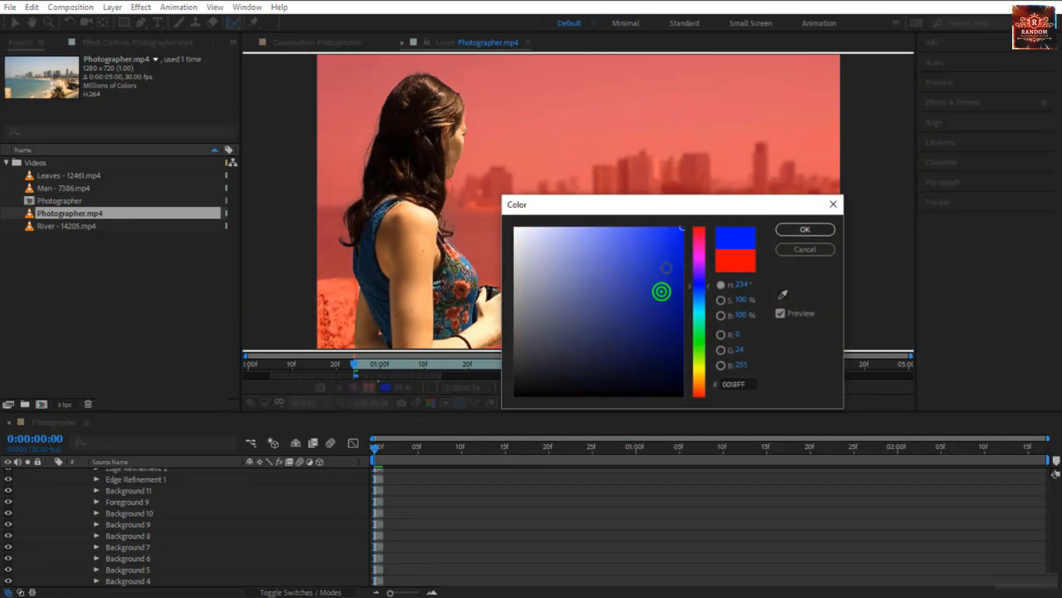
click(803, 229)
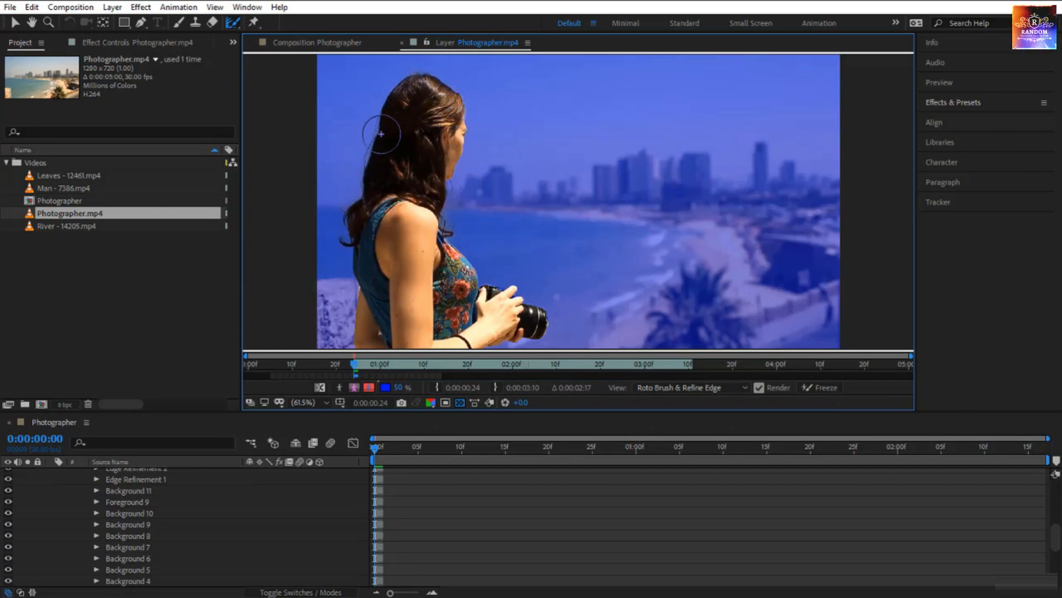
- Try the blue overlay at 100% opacity and set it back to 50%
drag(398, 387, 485, 395)
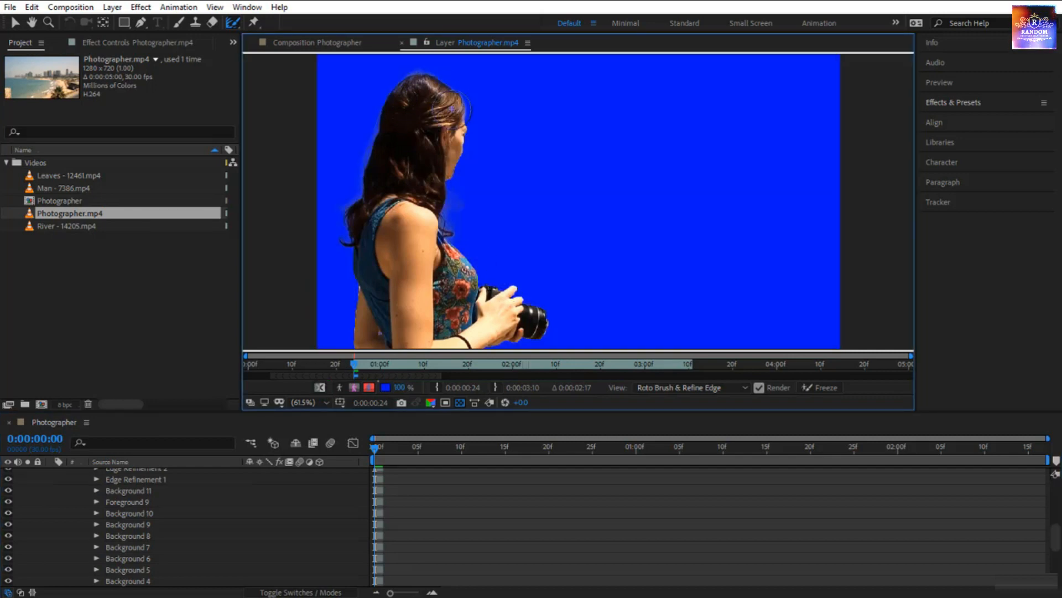
click(404, 387)
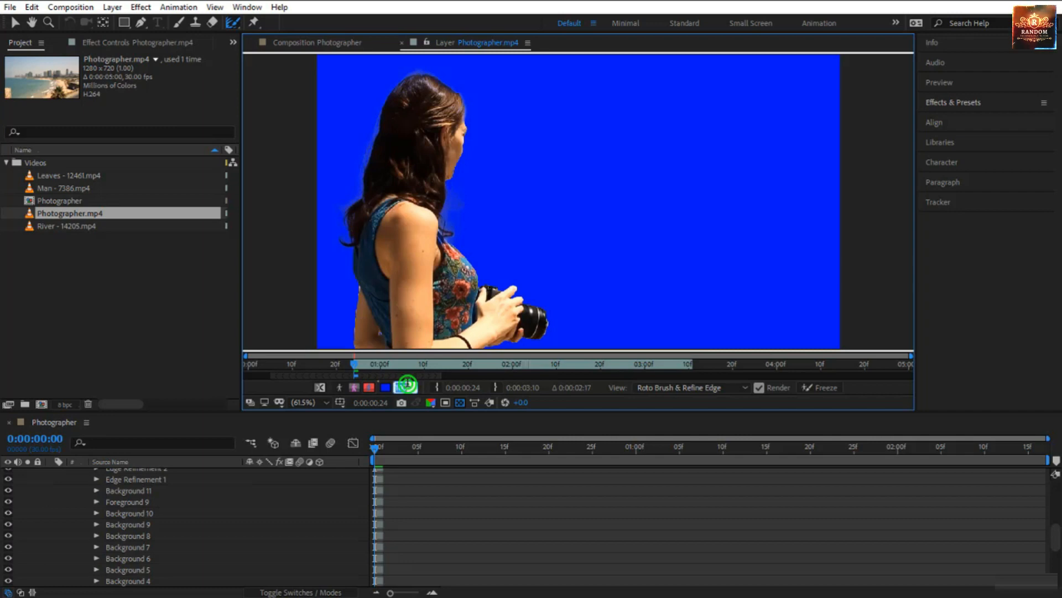
text(50)
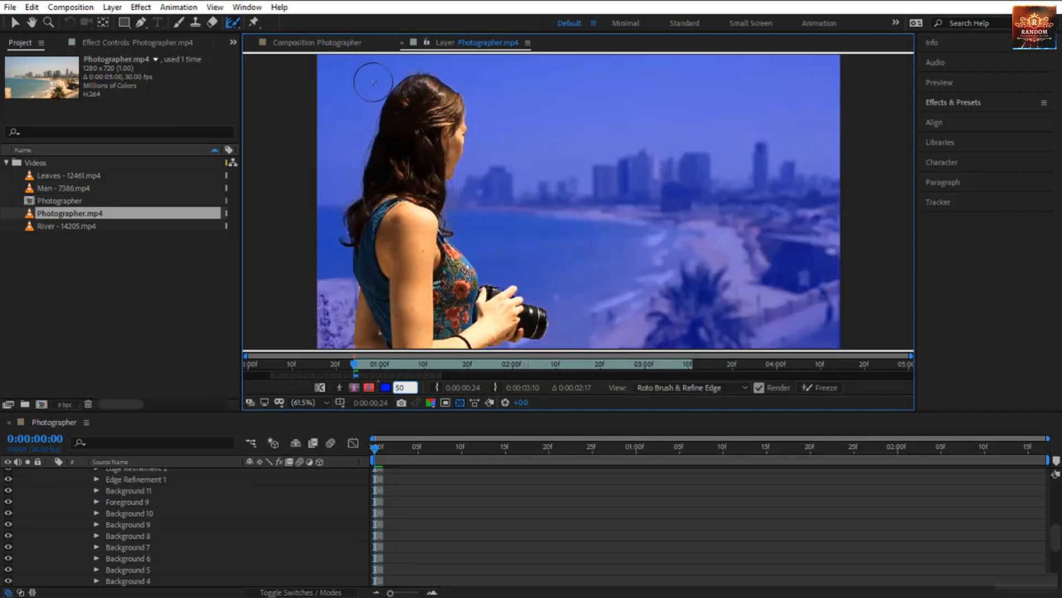
- Compare the composition's cutout with the layer's overlay and Refine Edge X-ray displays, ending in the layer viewer
click(339, 43)
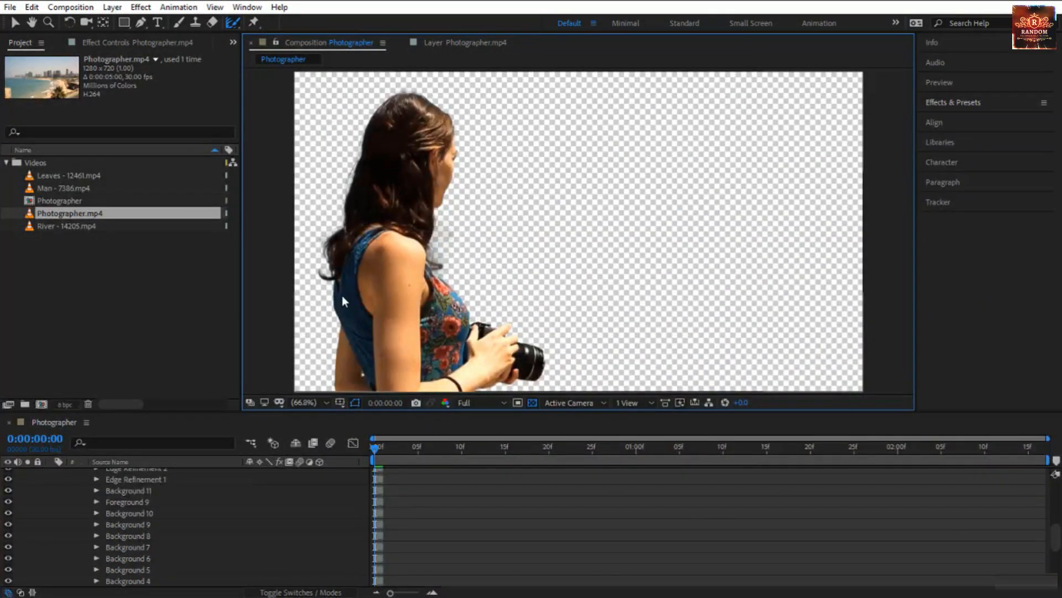
click(451, 42)
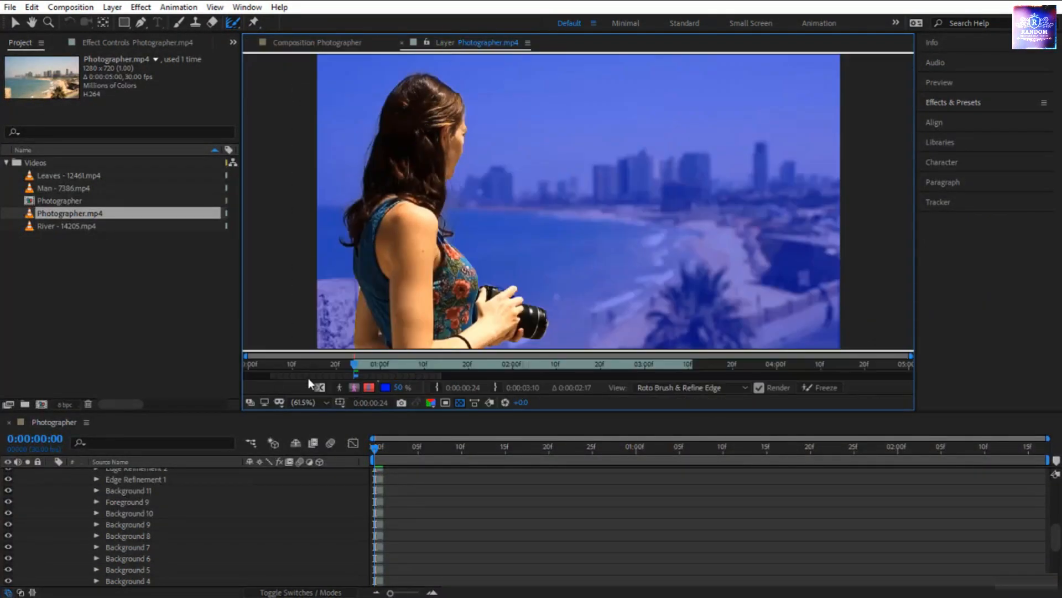
click(321, 388)
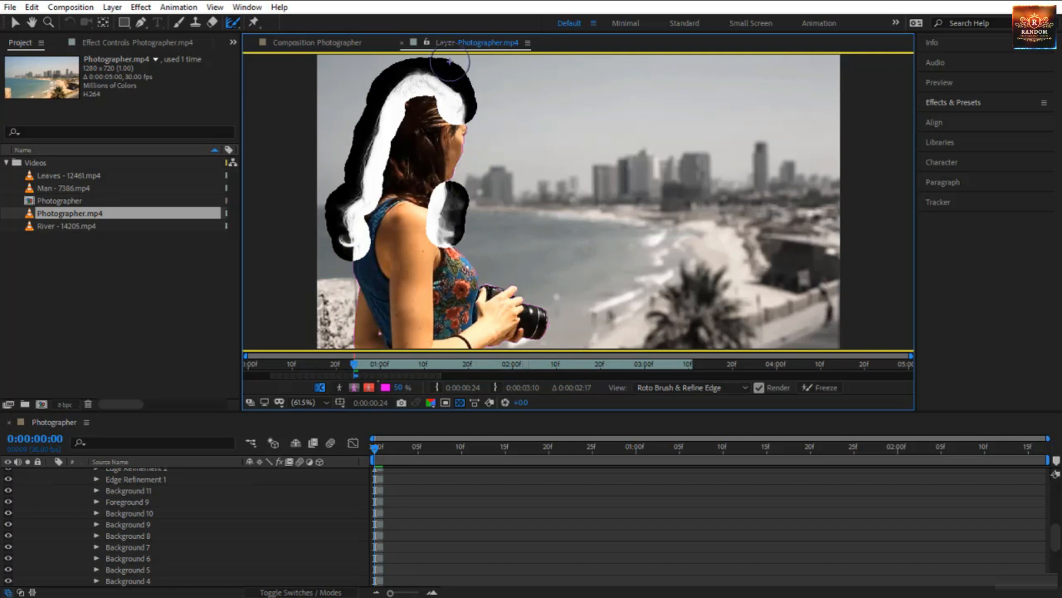
click(350, 44)
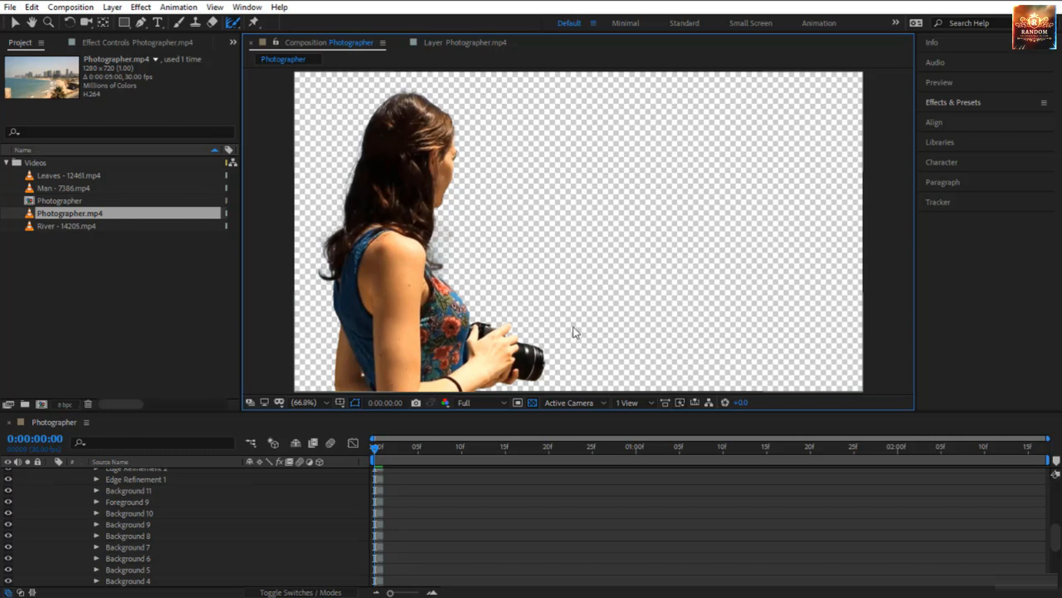
click(462, 46)
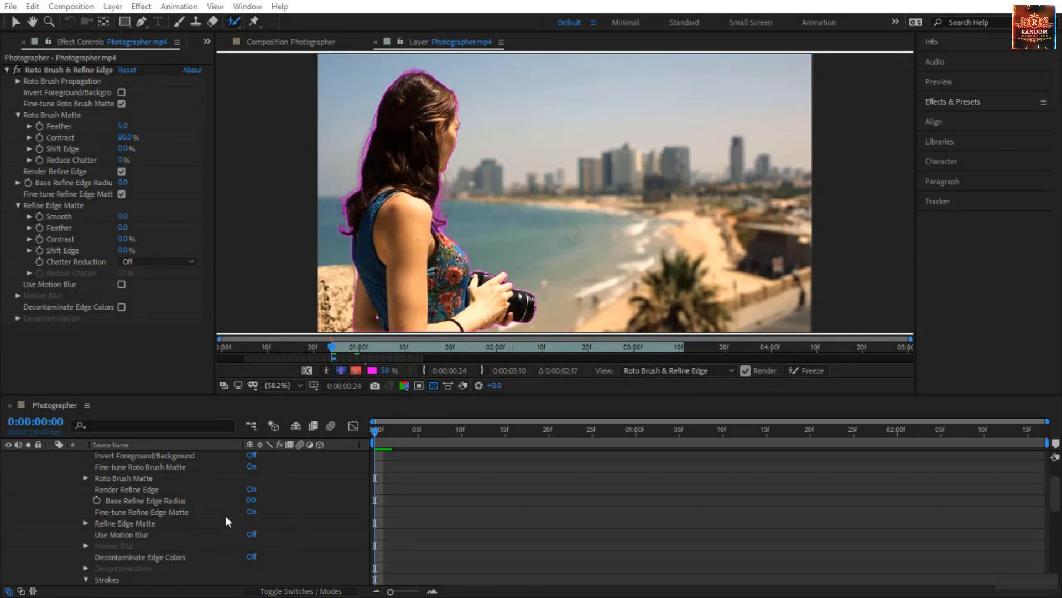
- Review the Roto Brush stroke list in the timeline, collapsing and re-expanding the Strokes group
scroll(185, 514, down, 6)
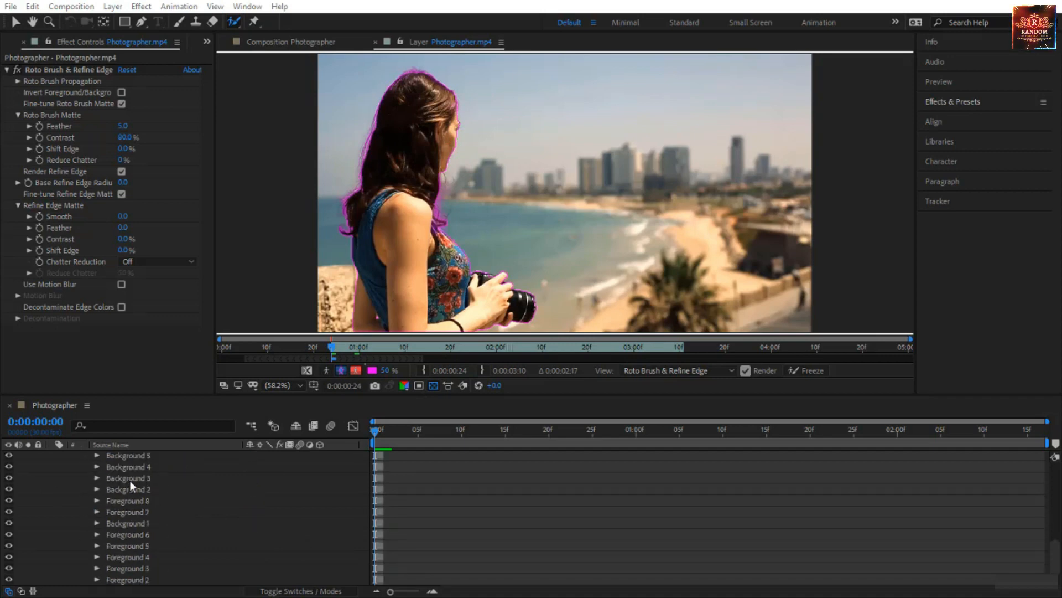
scroll(128, 482, up, 3)
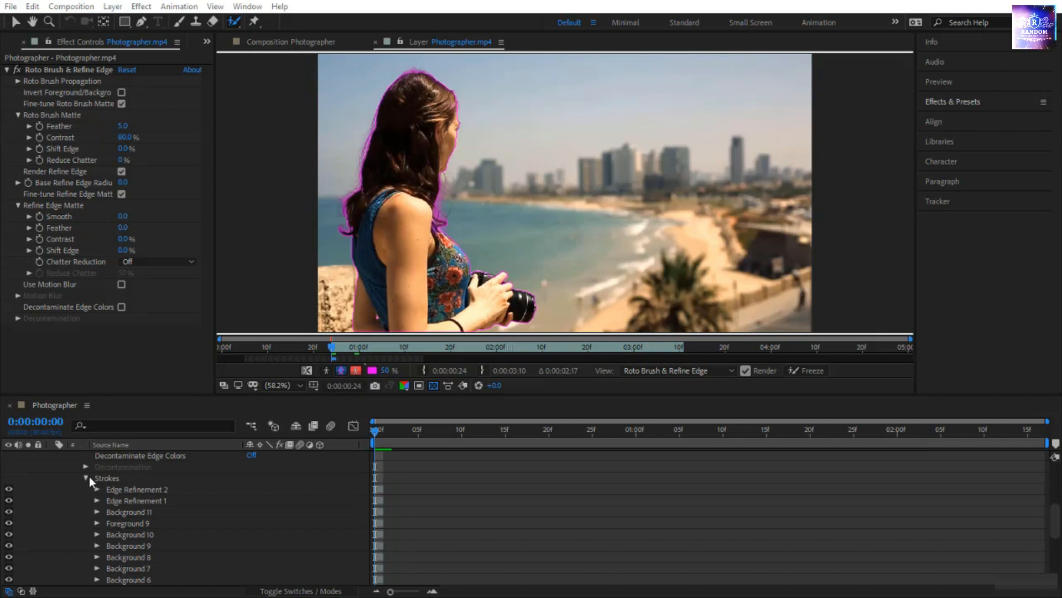
click(86, 478)
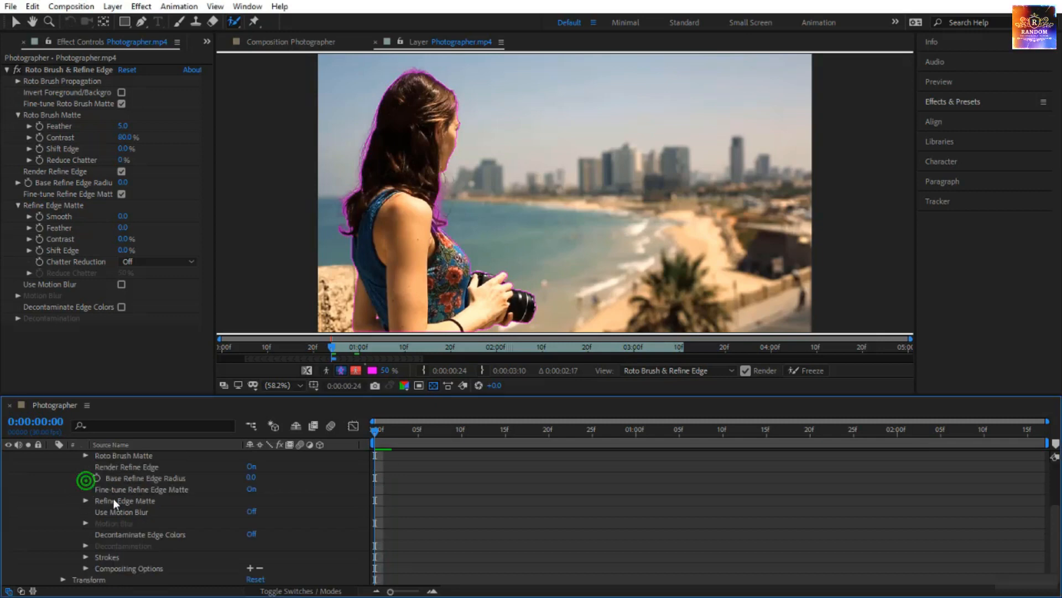
click(89, 556)
scroll(87, 556, down, 5)
scroll(194, 533, up, 2)
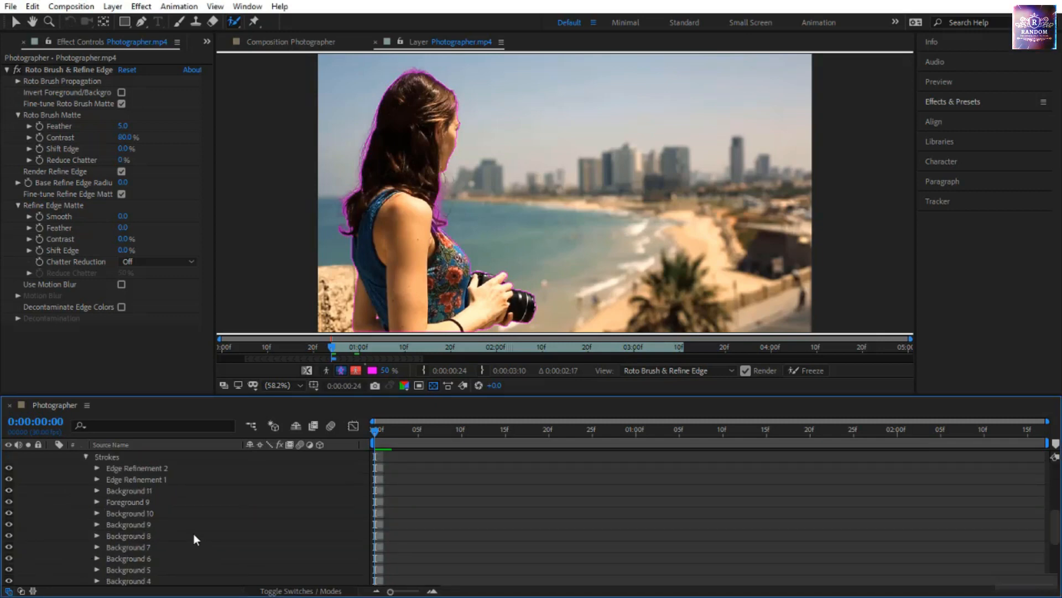
scroll(194, 534, up, 1)
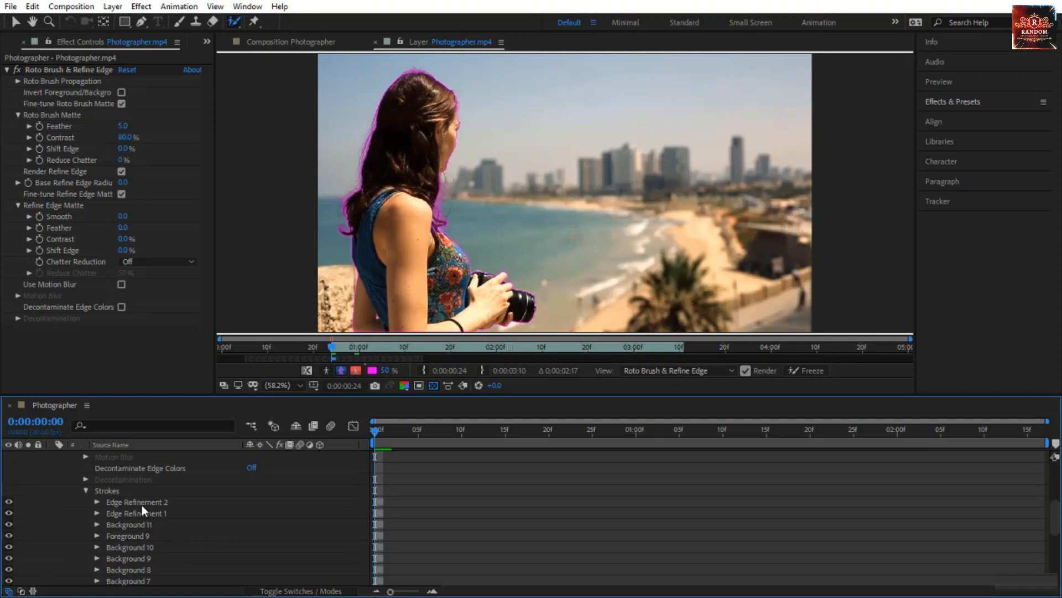
- Select the Foreground 9, Background 10, Foreground 1 and Background 1 strokes one by one to examine their paths on the clip
click(143, 537)
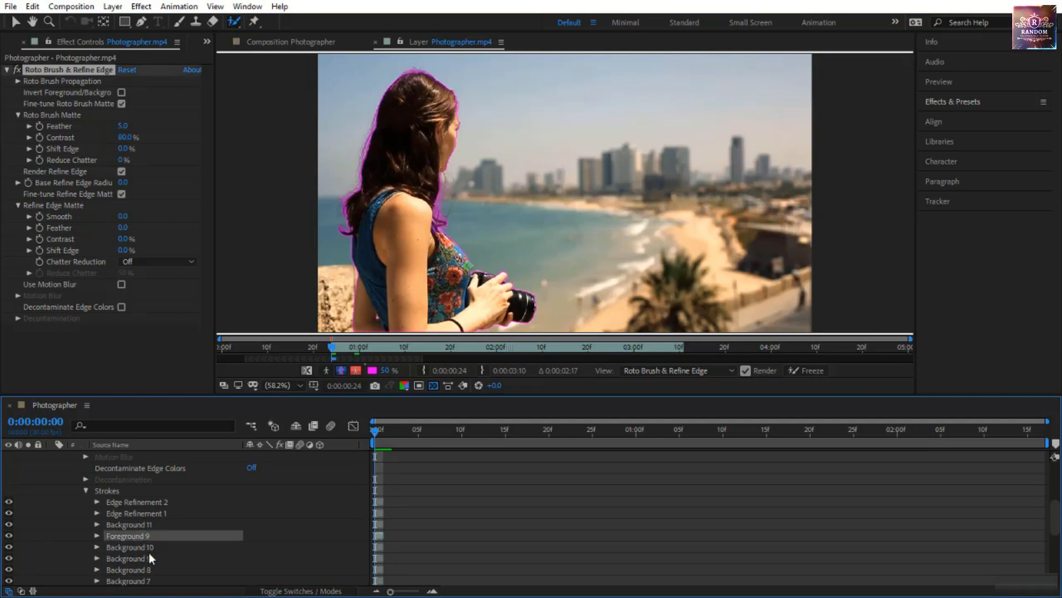
click(148, 551)
scroll(214, 534, down, 5)
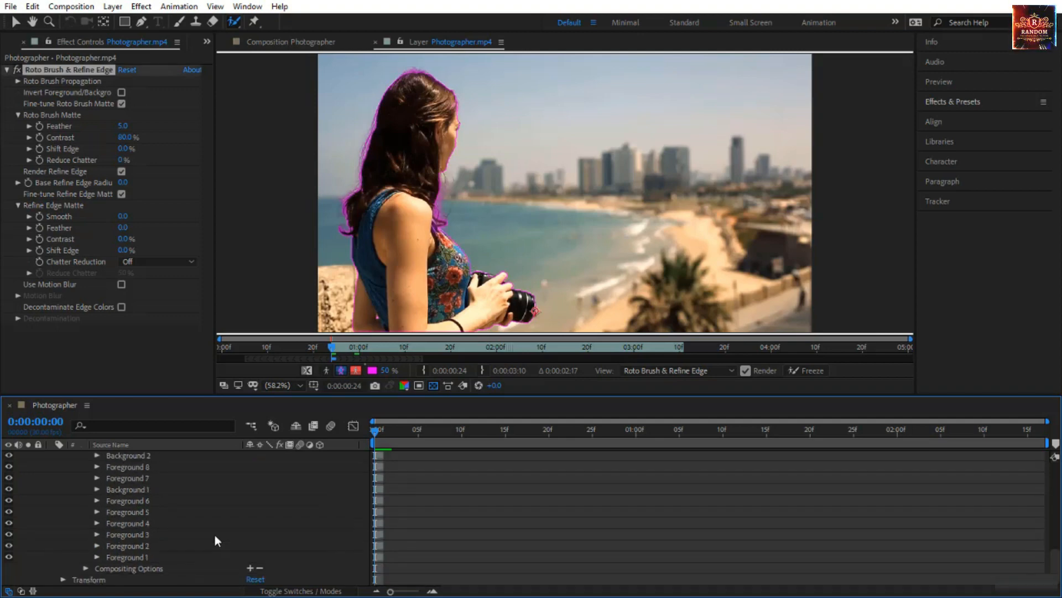
click(121, 559)
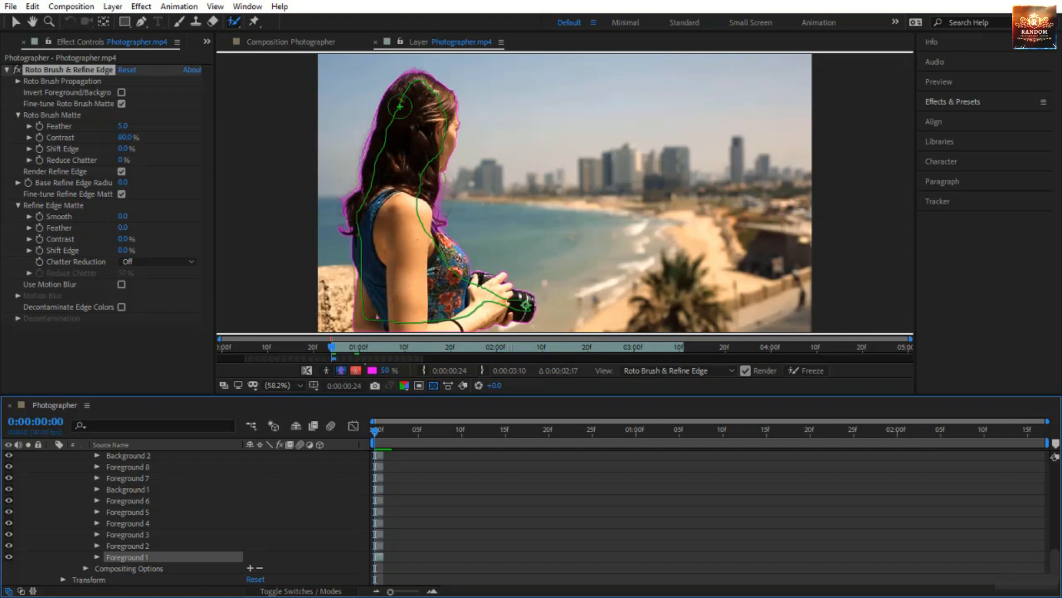
click(139, 489)
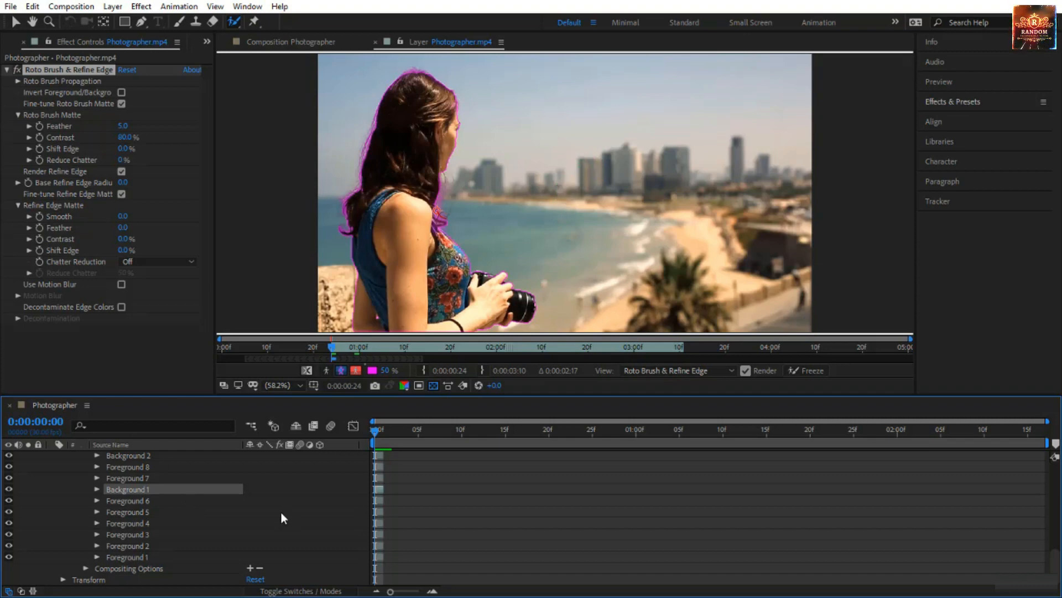
- Expand the Foreground 1 stroke and its Stroke Options in the timeline to examine the stroke's settings
click(97, 556)
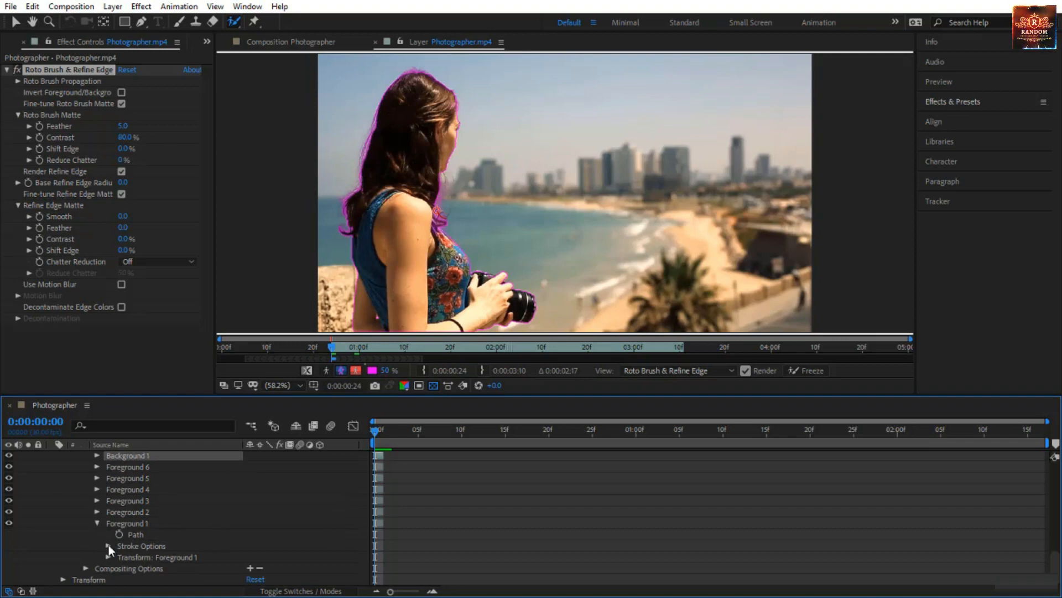
click(108, 546)
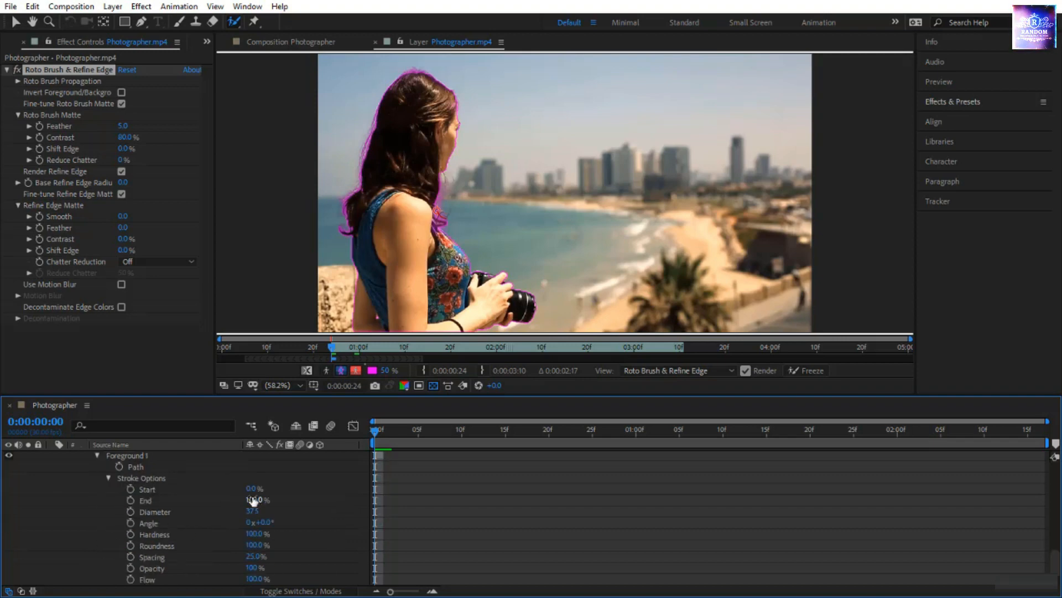
mouse_move(252, 489)
mouse_down()
mouse_move(330, 497)
mouse_move(223, 497)
mouse_up()
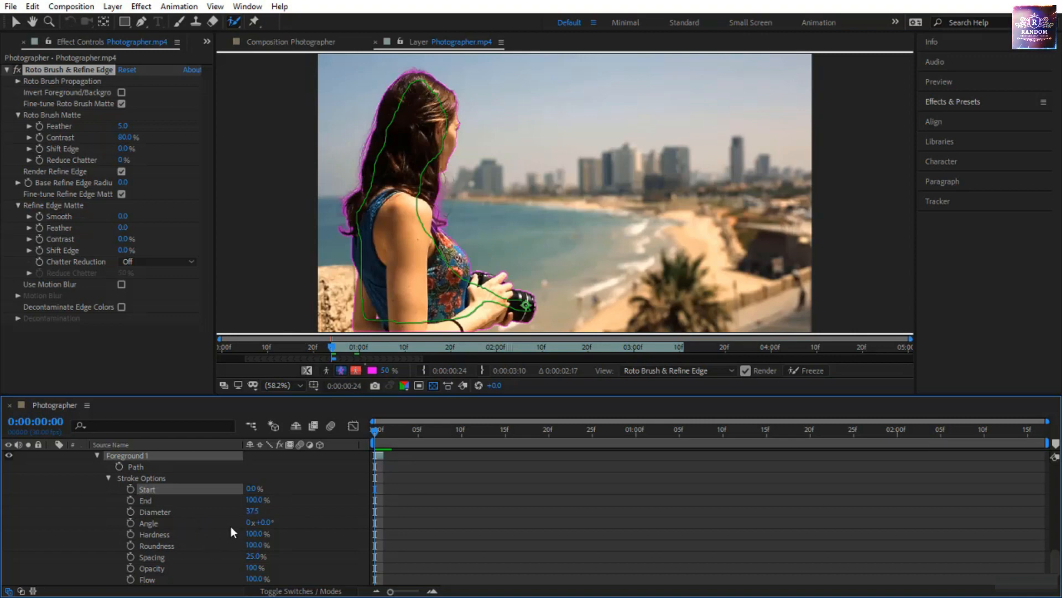
scroll(146, 531, down, 3)
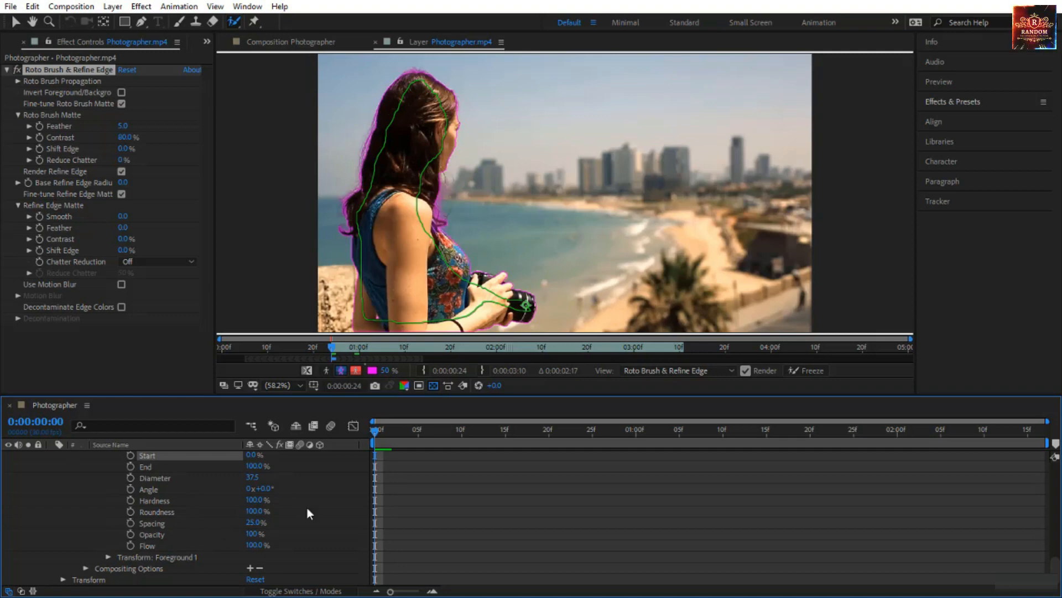
scroll(308, 509, up, 9)
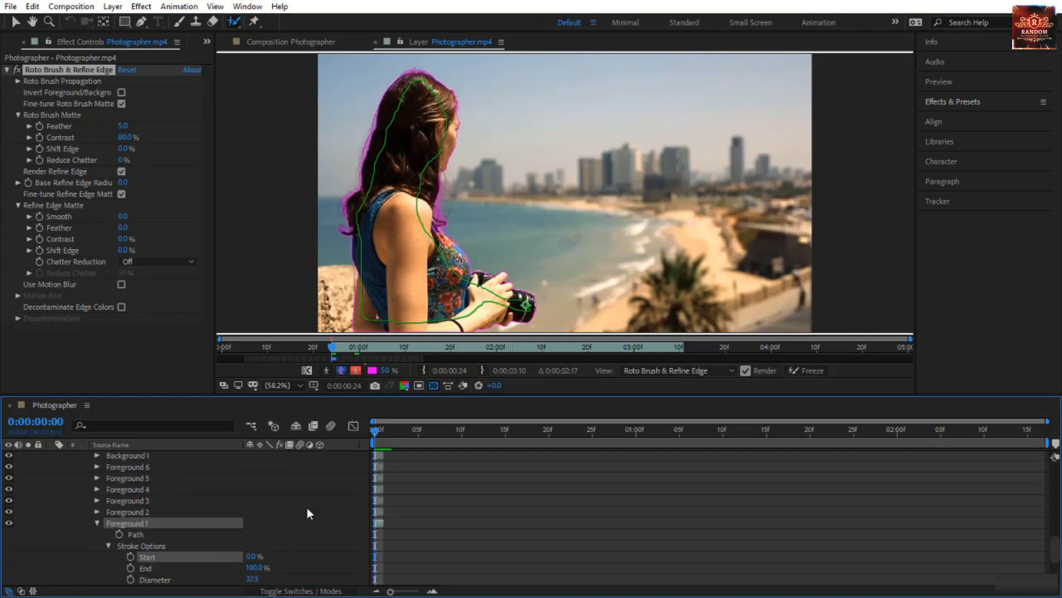
- Expand the Background 1 stroke's Stroke Options to examine its settings, and collapse the stroke again
click(135, 457)
click(97, 455)
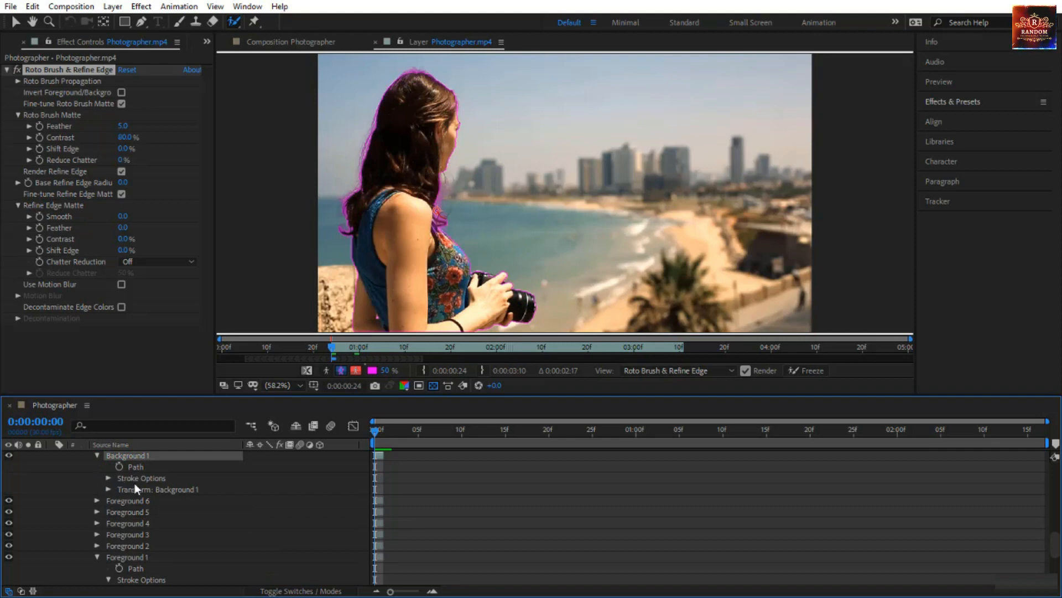
click(108, 478)
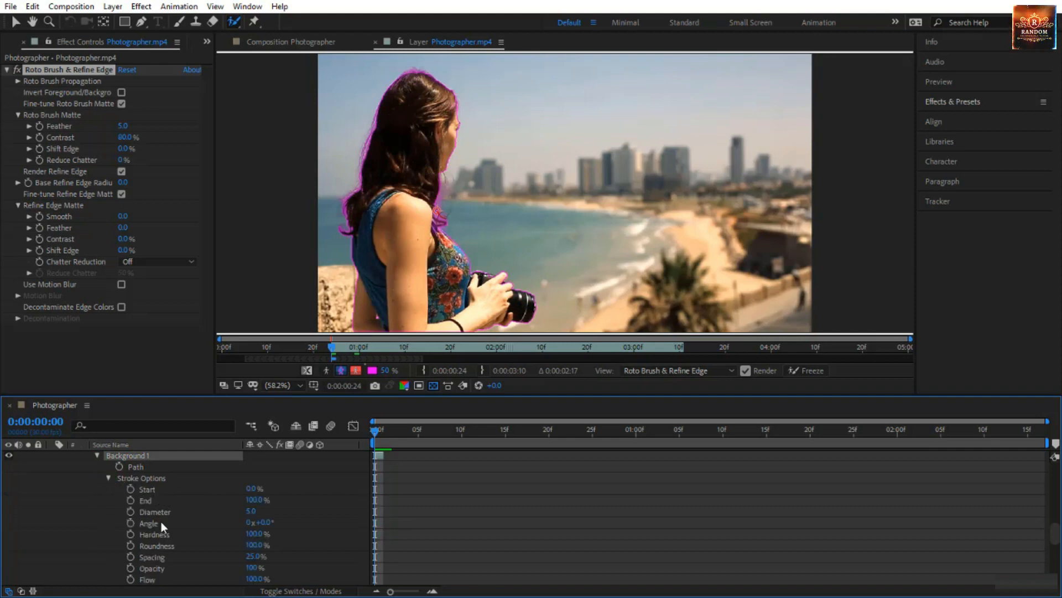
scroll(161, 523, down, 3)
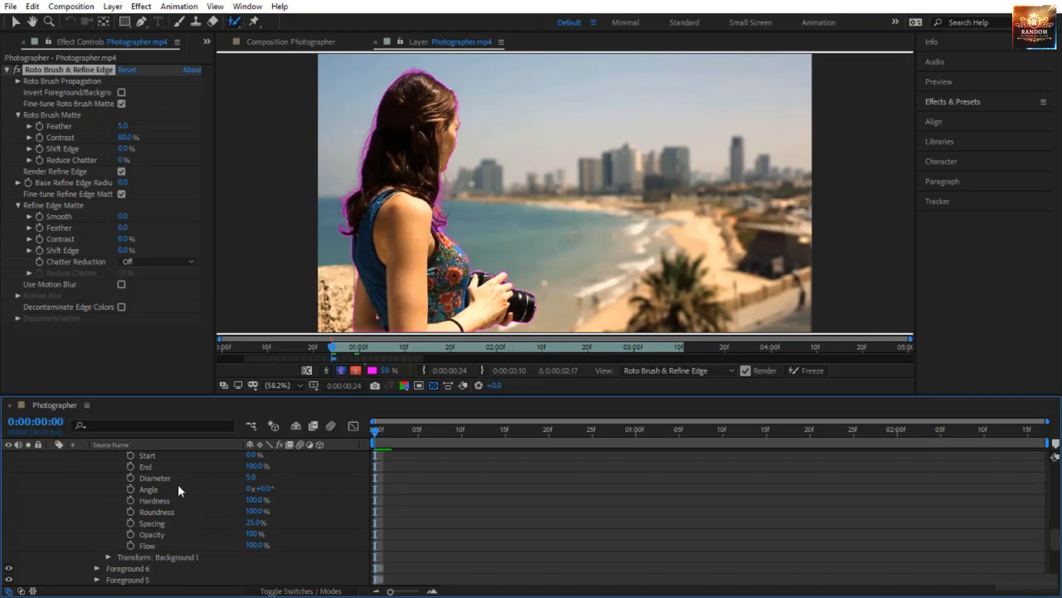
scroll(166, 515, up, 3)
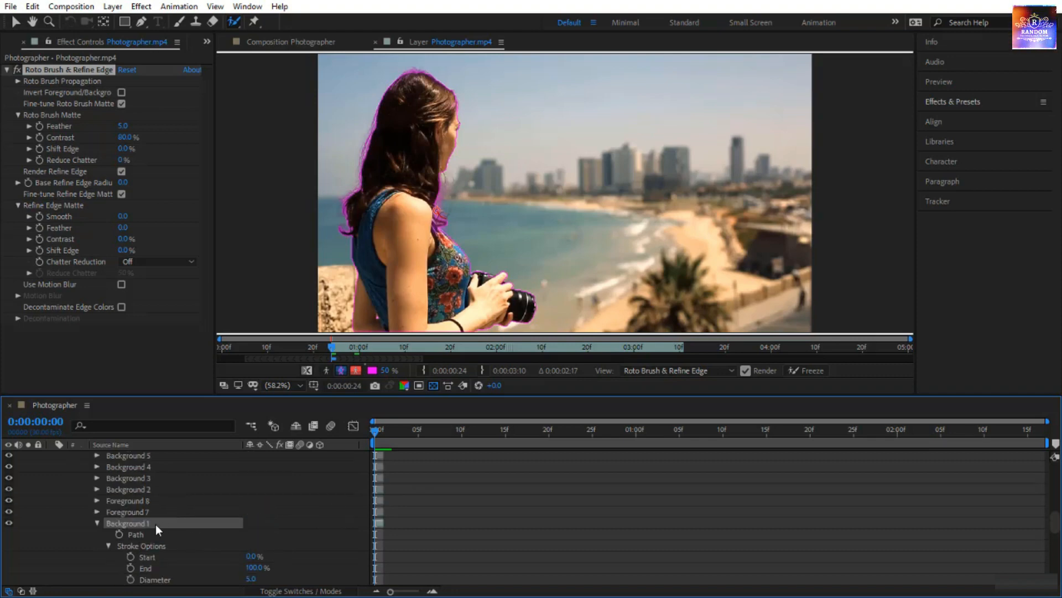
click(98, 524)
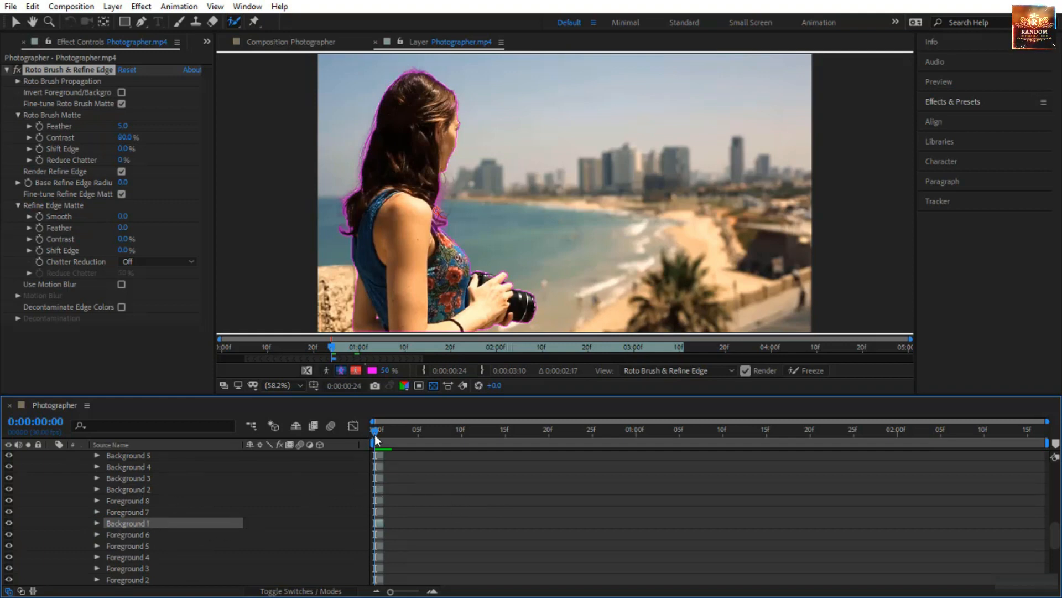
- Move to 0:00:00:04, select the duration bars of the Background 3, Background 2 and Foreground 8 strokes, and return to the first frame
drag(374, 434, 409, 437)
click(379, 479)
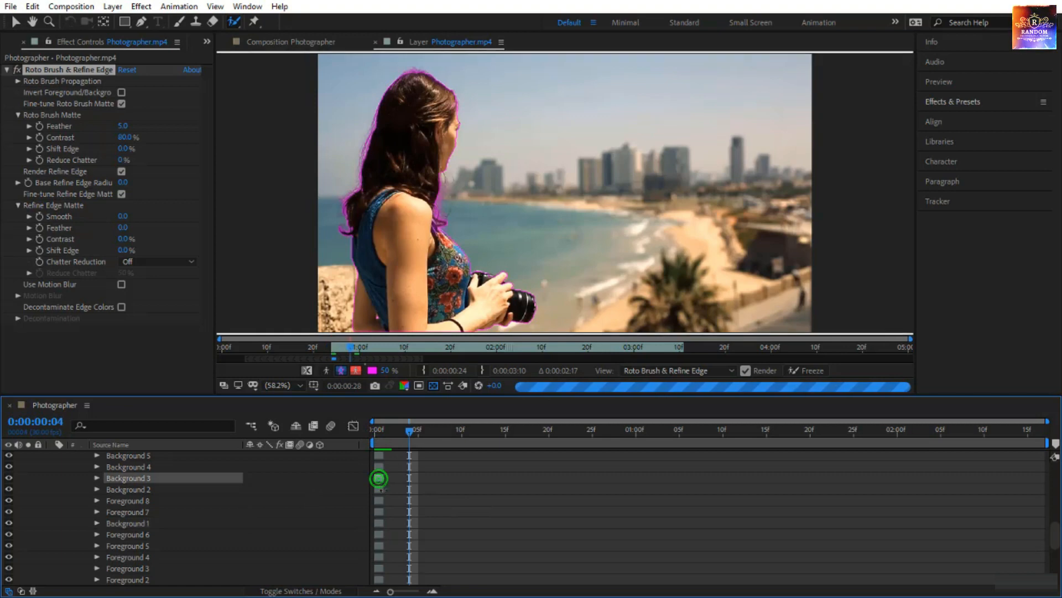
click(378, 490)
click(380, 500)
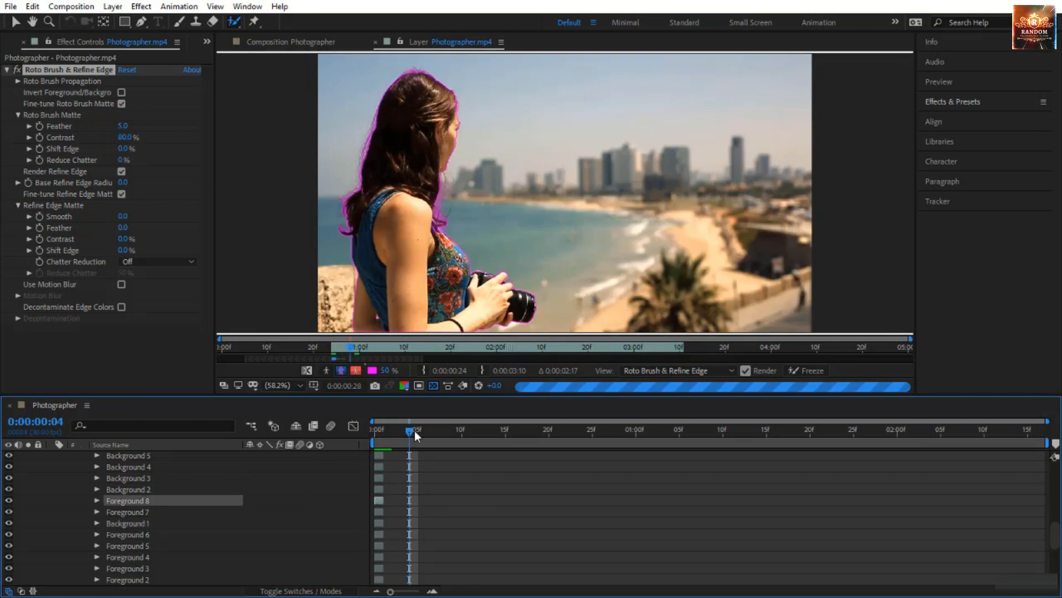
drag(412, 430, 346, 443)
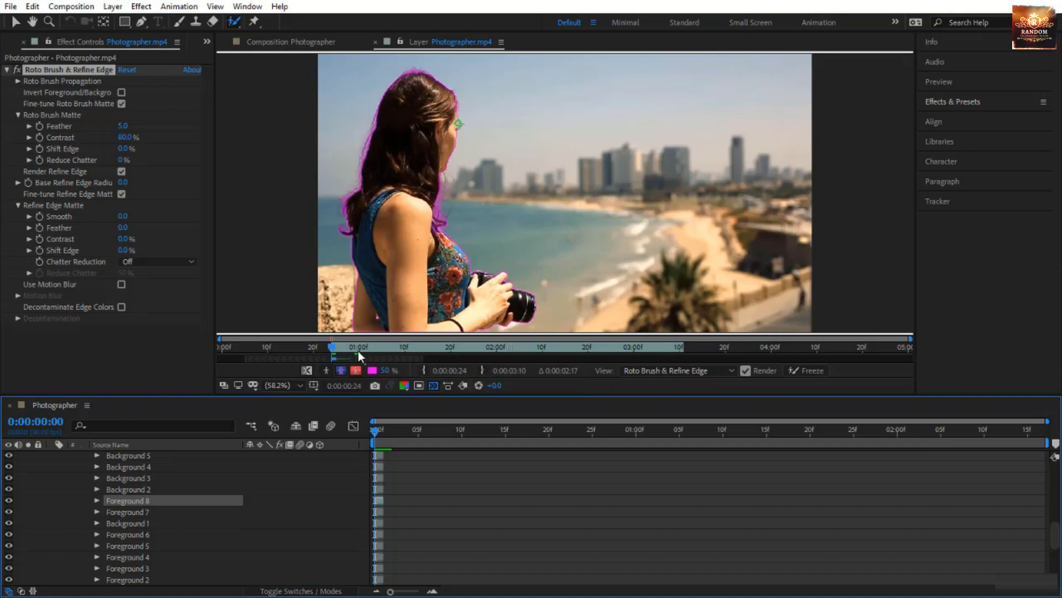
- Jump to 0:00:00:20 to check the Roto Brush outline there, and return to the first frame in the layer viewer
drag(371, 430, 543, 444)
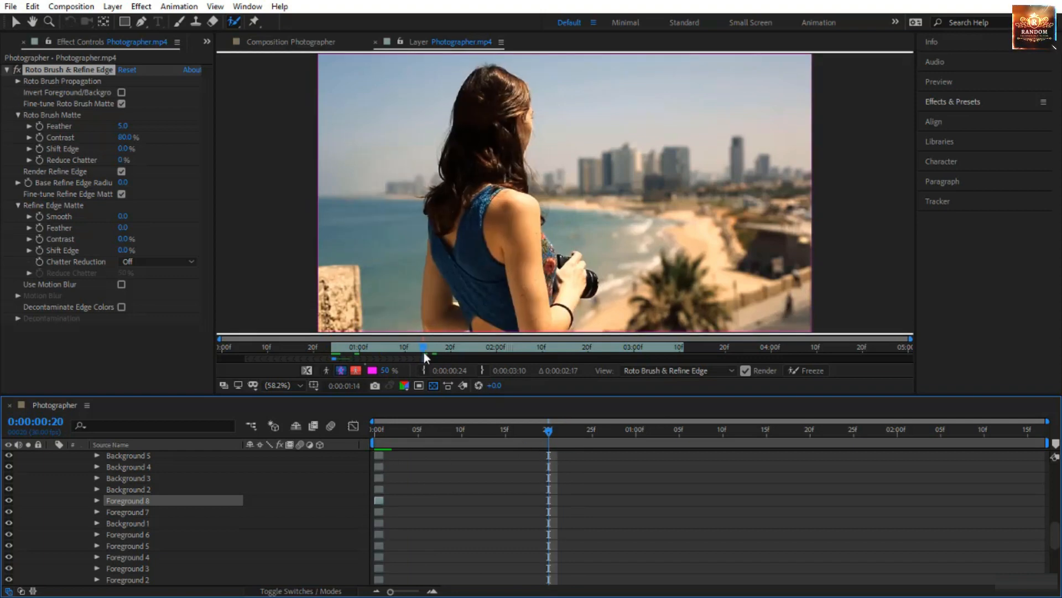
key(Home)
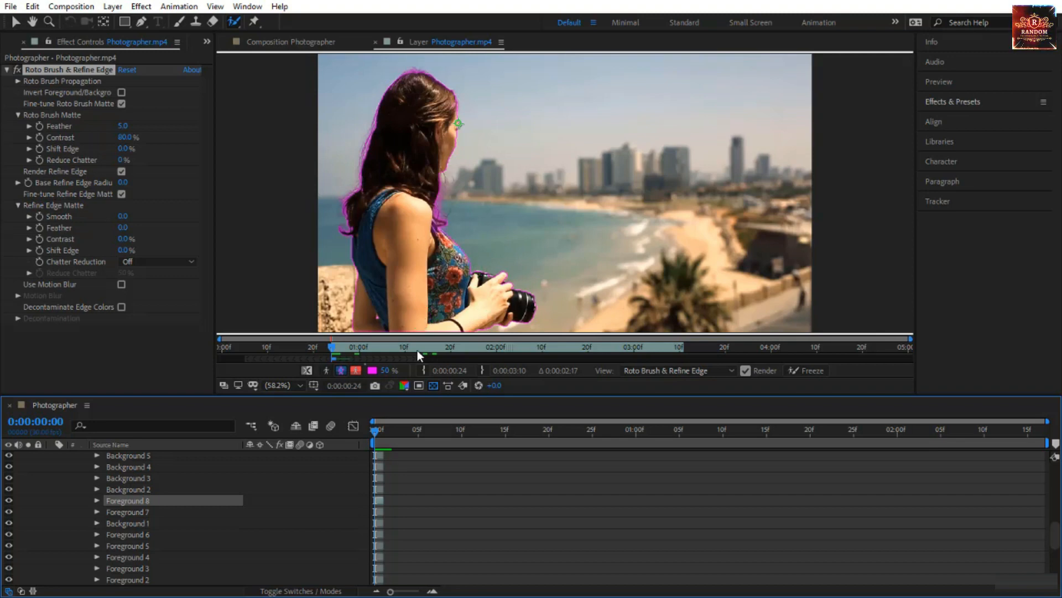
click(332, 347)
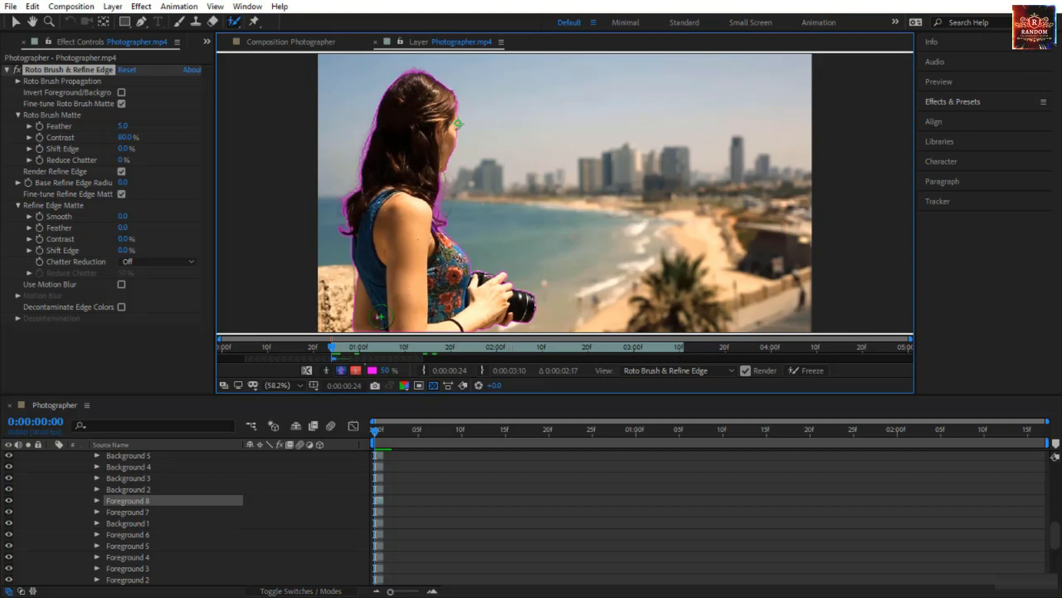
- Advance frame by frame from the first frame to 0:00:00:26, propagating the Roto Brush matte and checking the woman's outline on each frame
key(Page_Down)
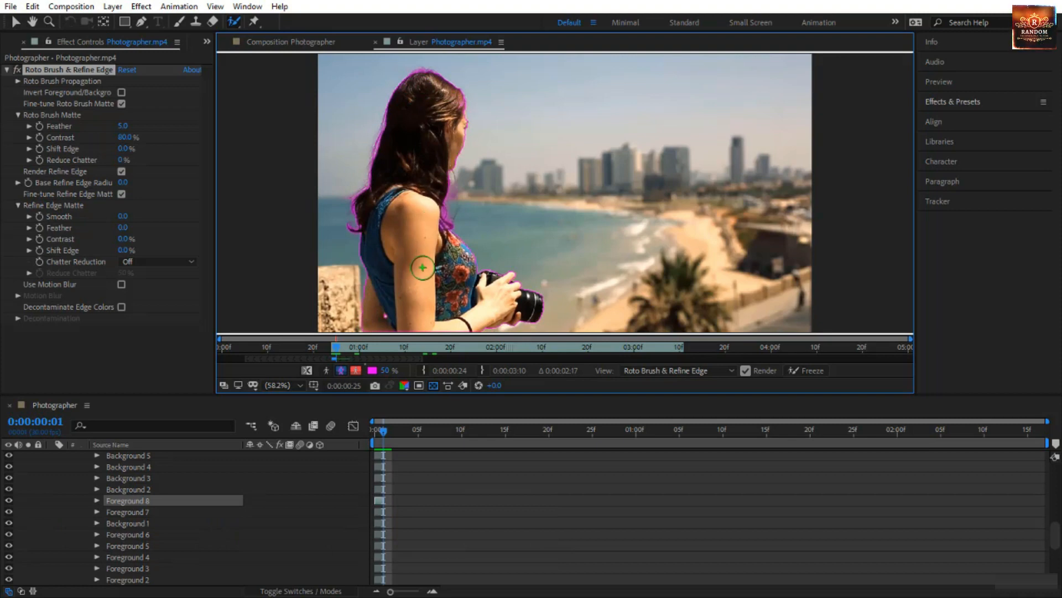
key(Page_Down)
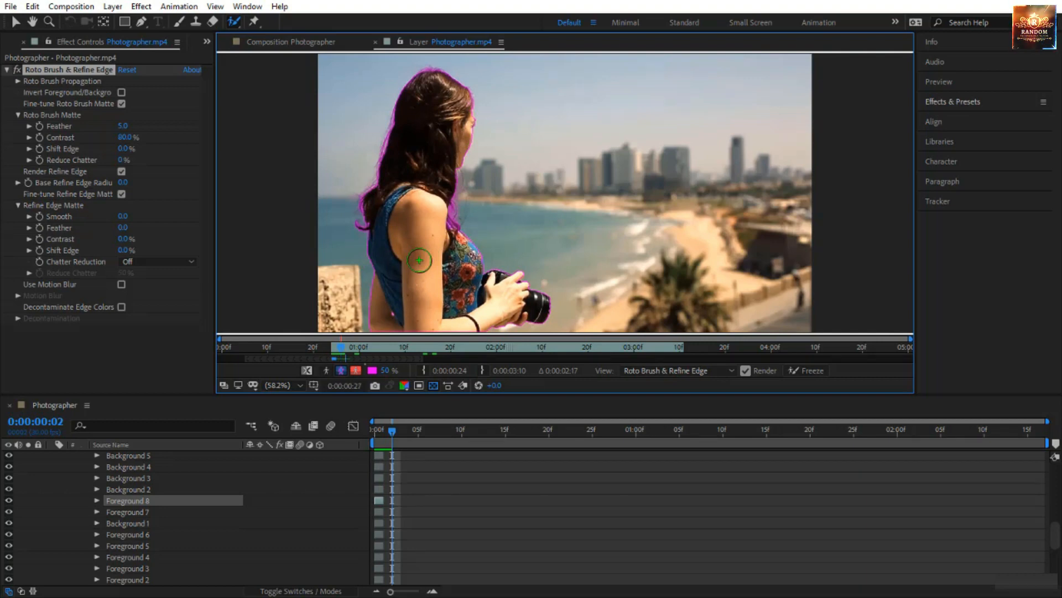
key(Page_Down)
key(Page_Down)
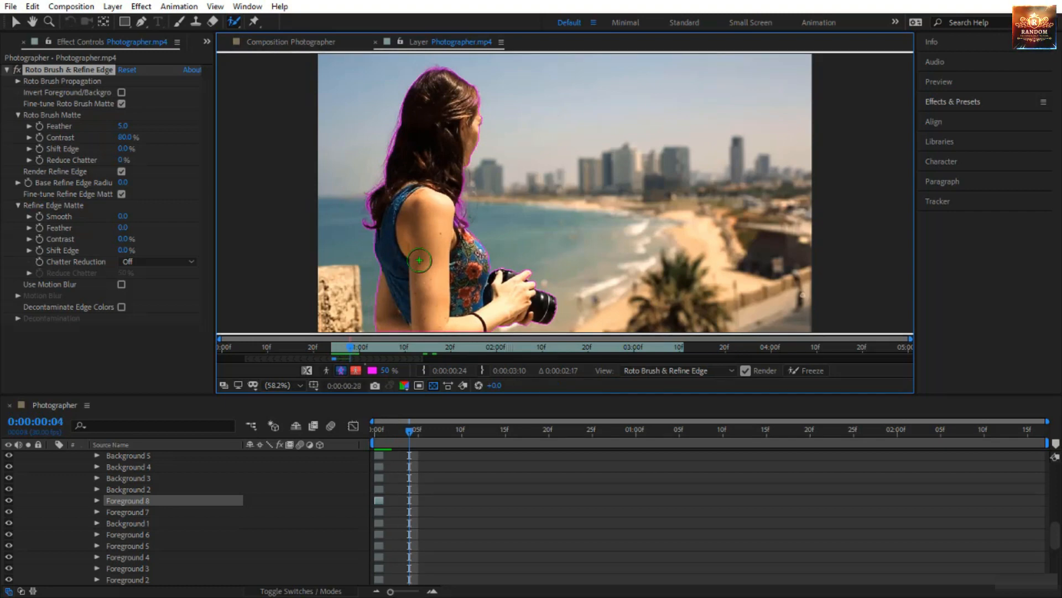
key(Page_Down)
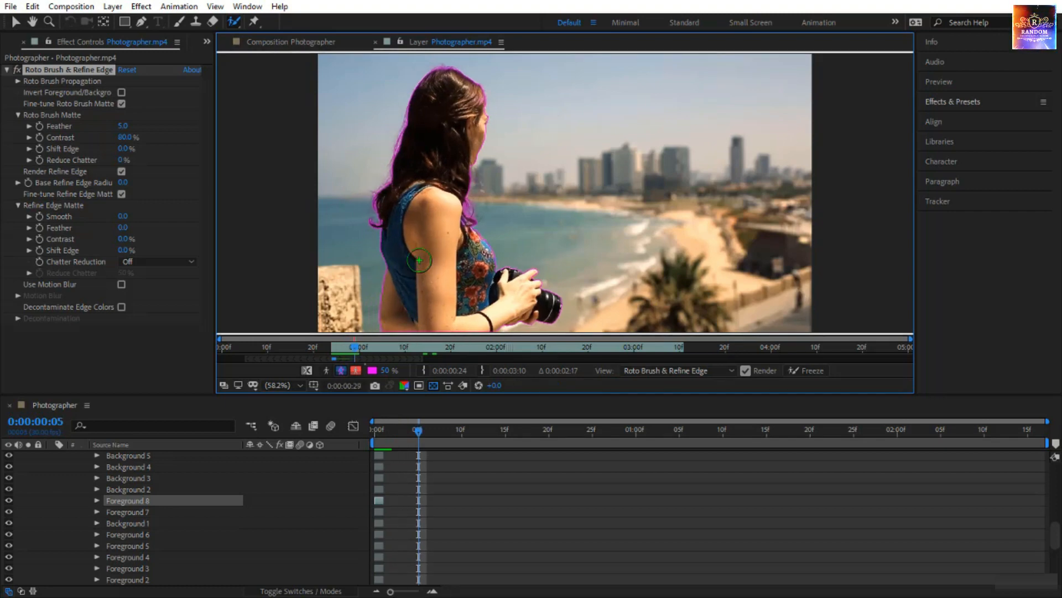
key(Page_Down)
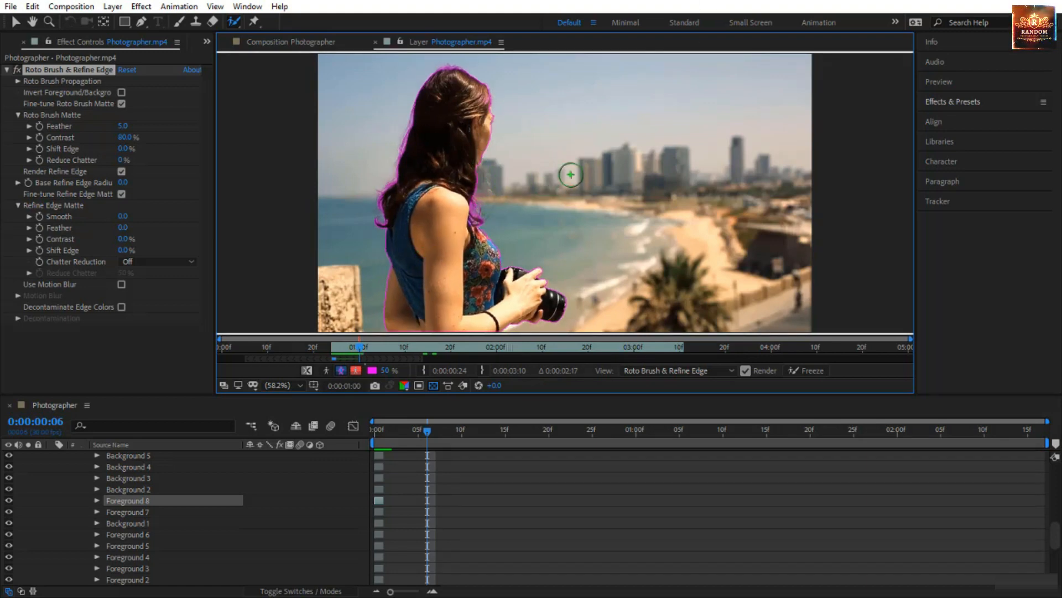
key(Page_Down)
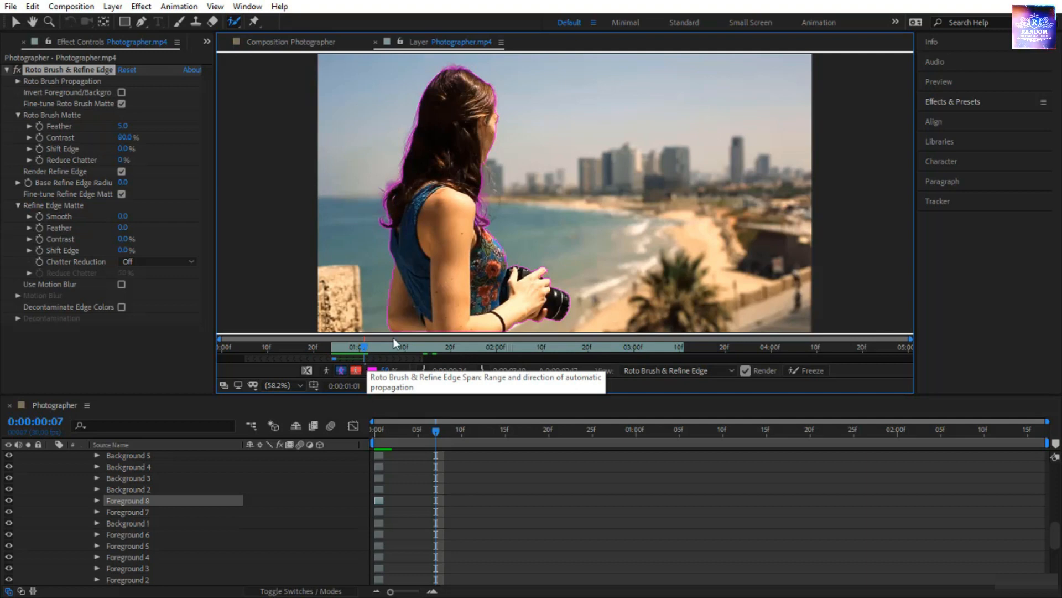
key(Page_Down)
key(Page_Down)
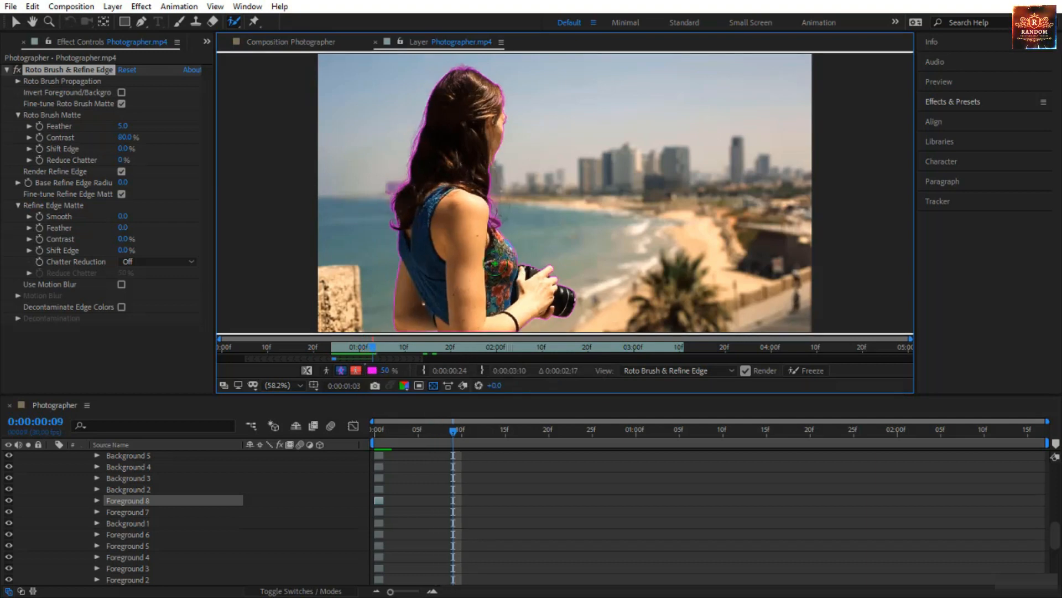
key(Page_Down)
key(Page_Down)
key(Page_Down)
key(Page_Down)
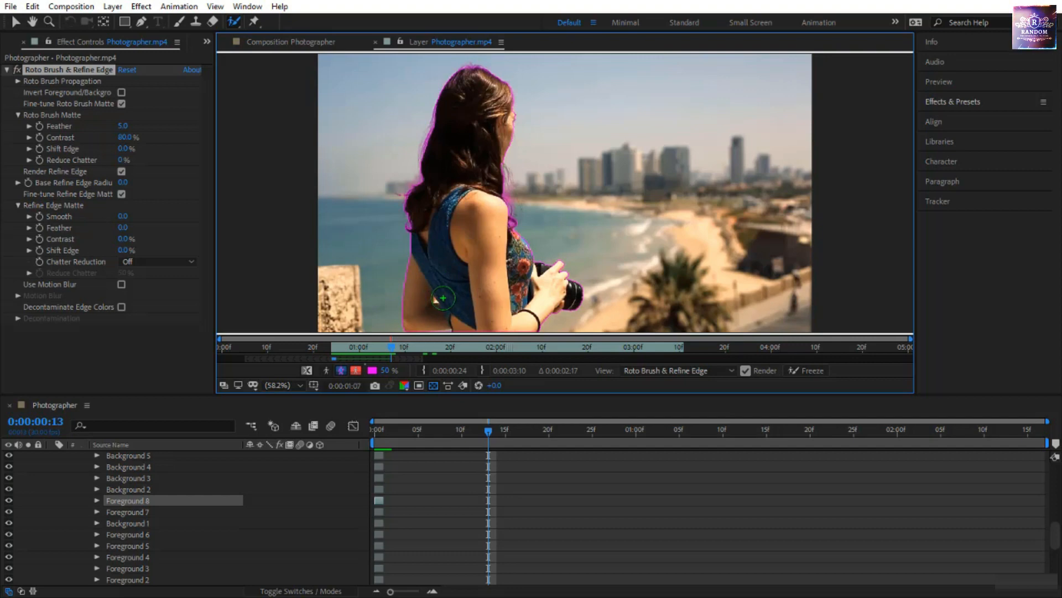
key(Page_Down)
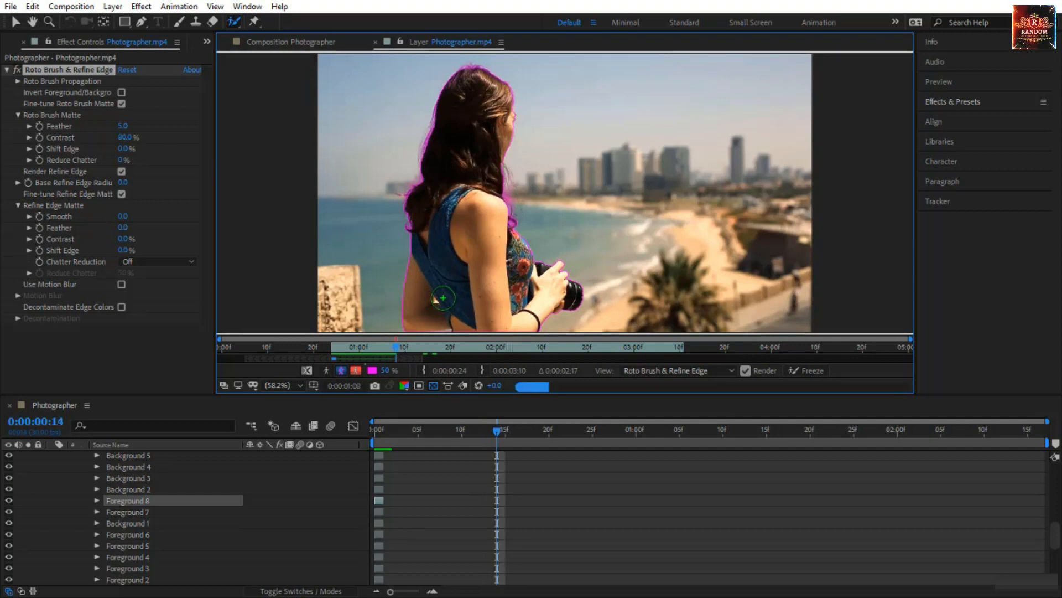
key(Page_Down)
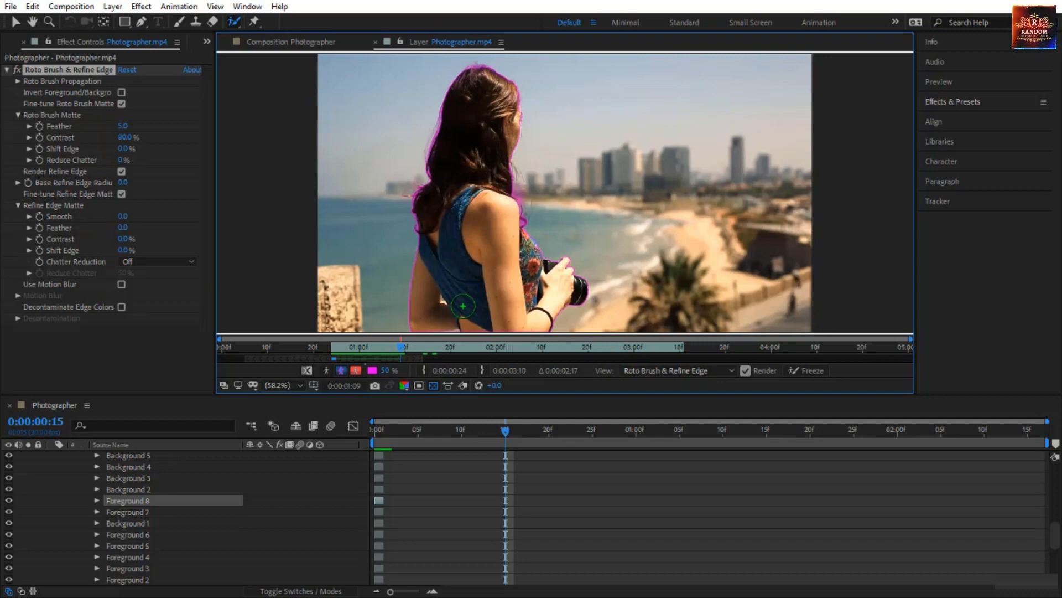
key(Page_Down)
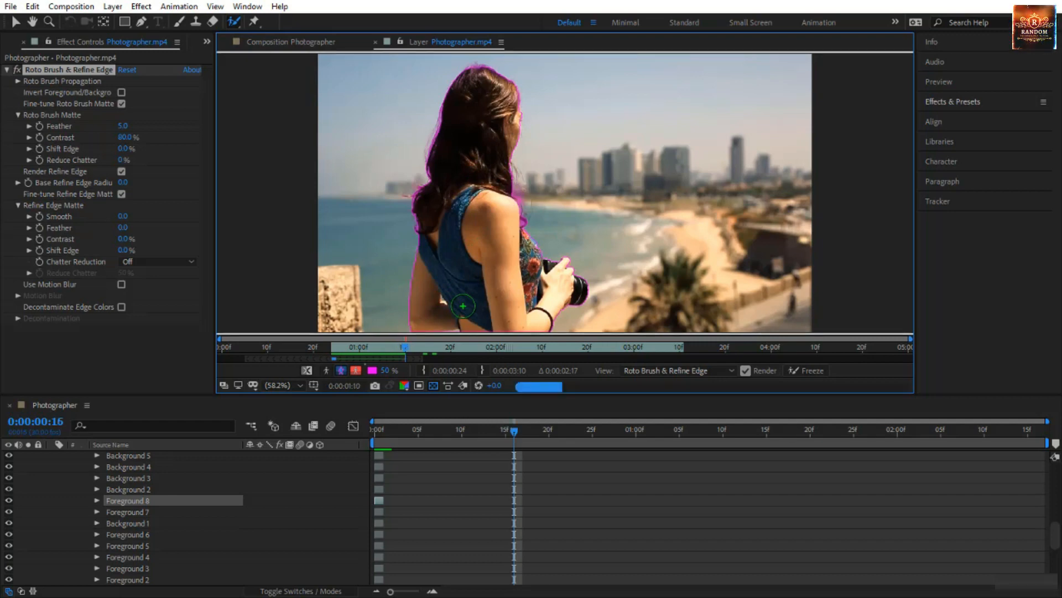
key(Page_Down)
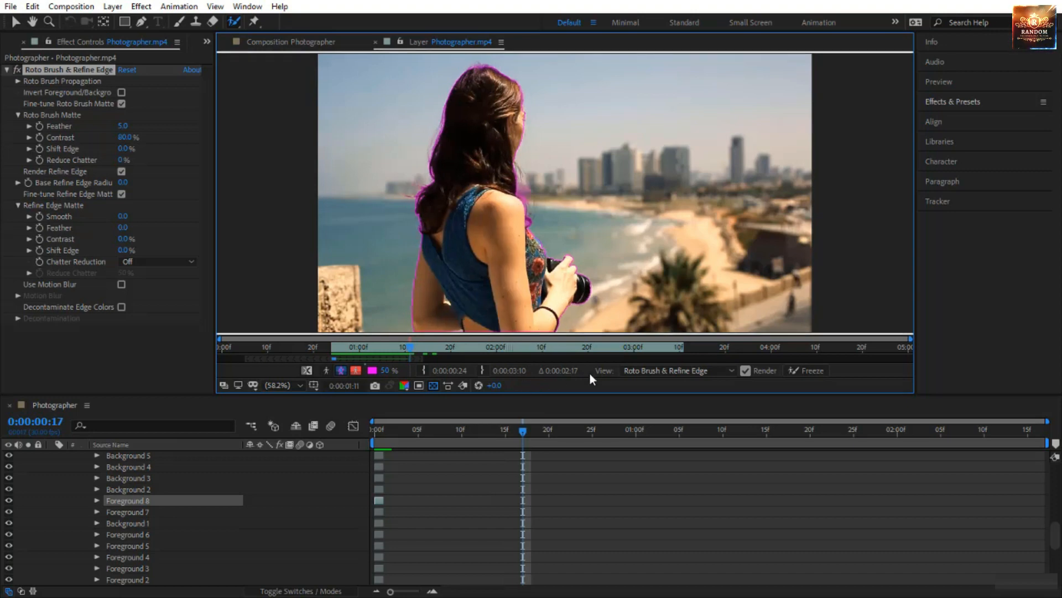
key(Page_Down)
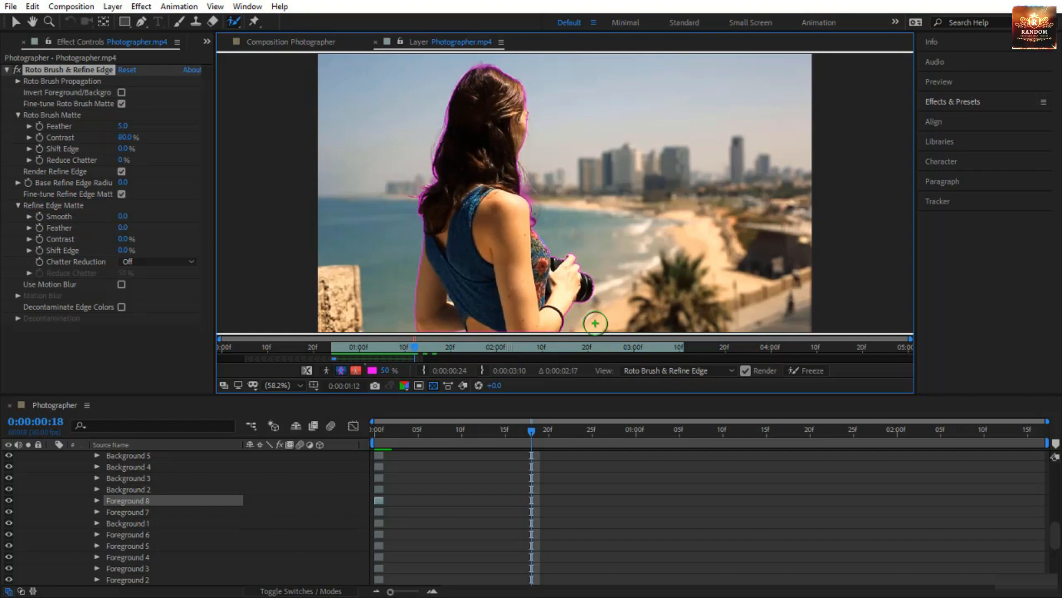
key(Page_Down)
key(Page_Down)
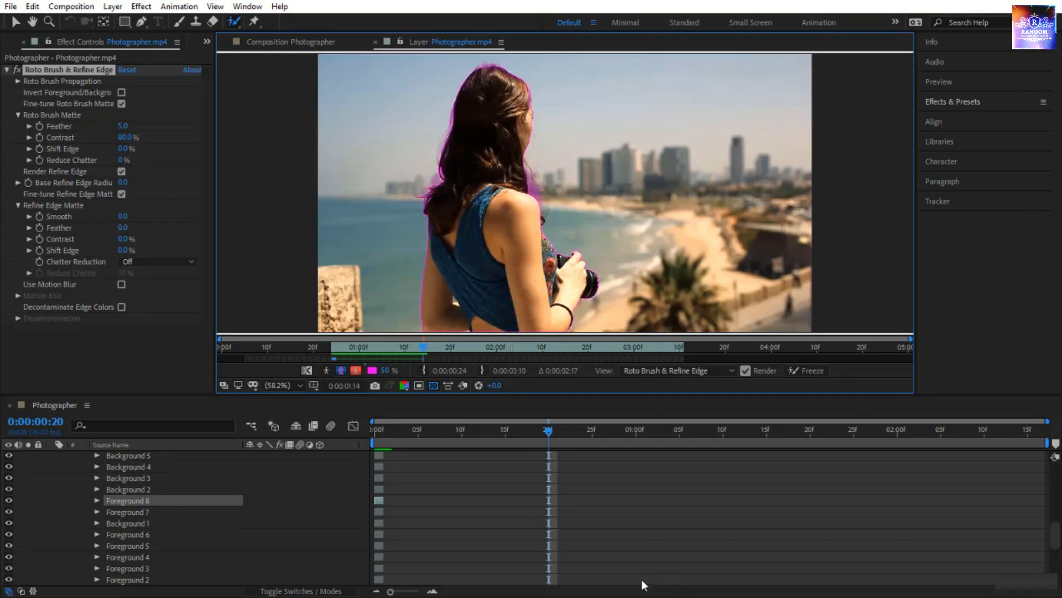
key(Page_Down)
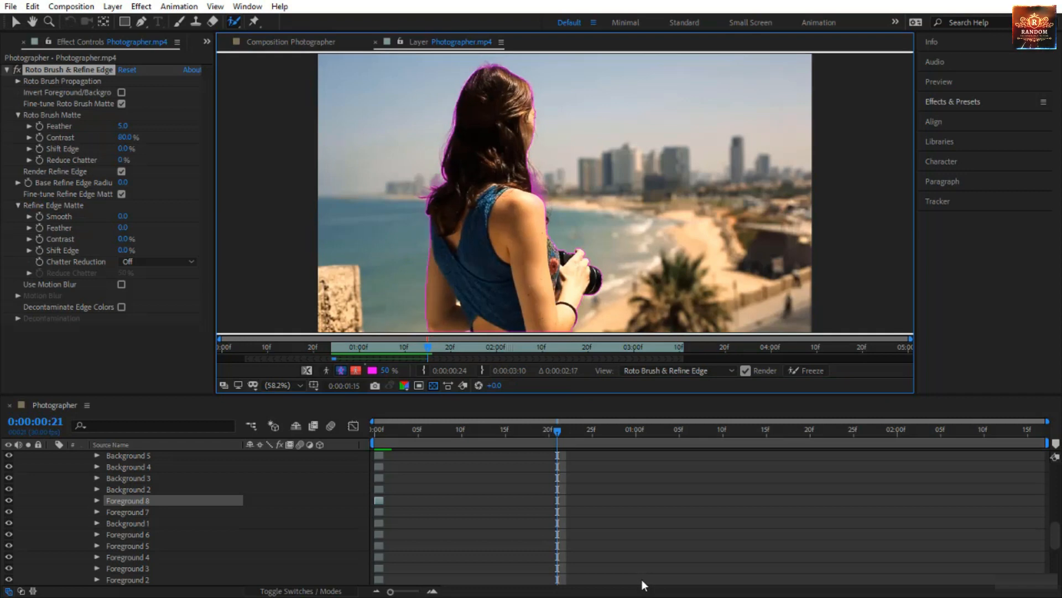
key(Page_Down)
key(Page_Down)
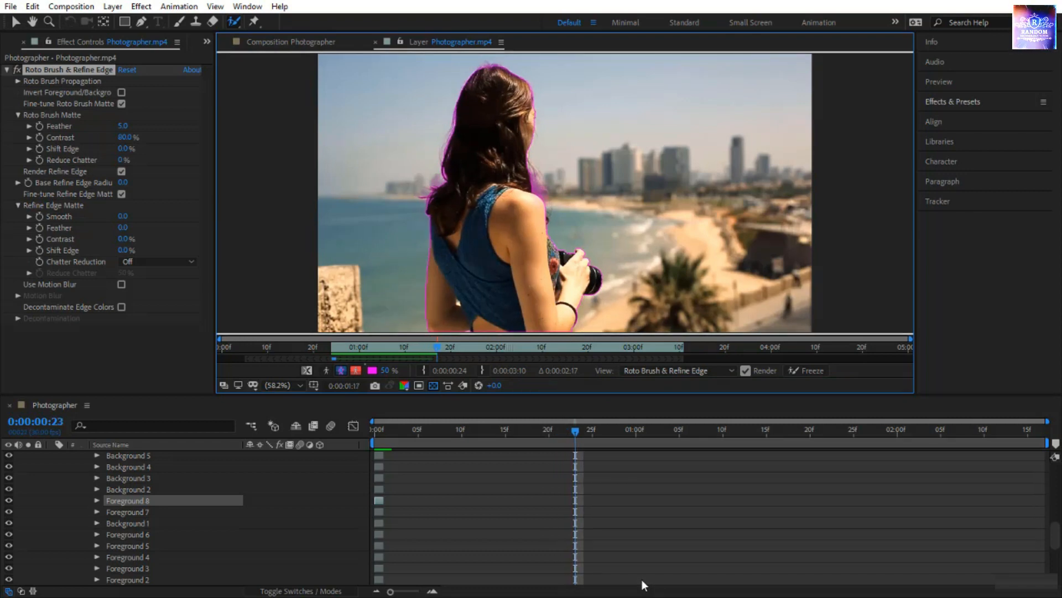
key(Page_Down)
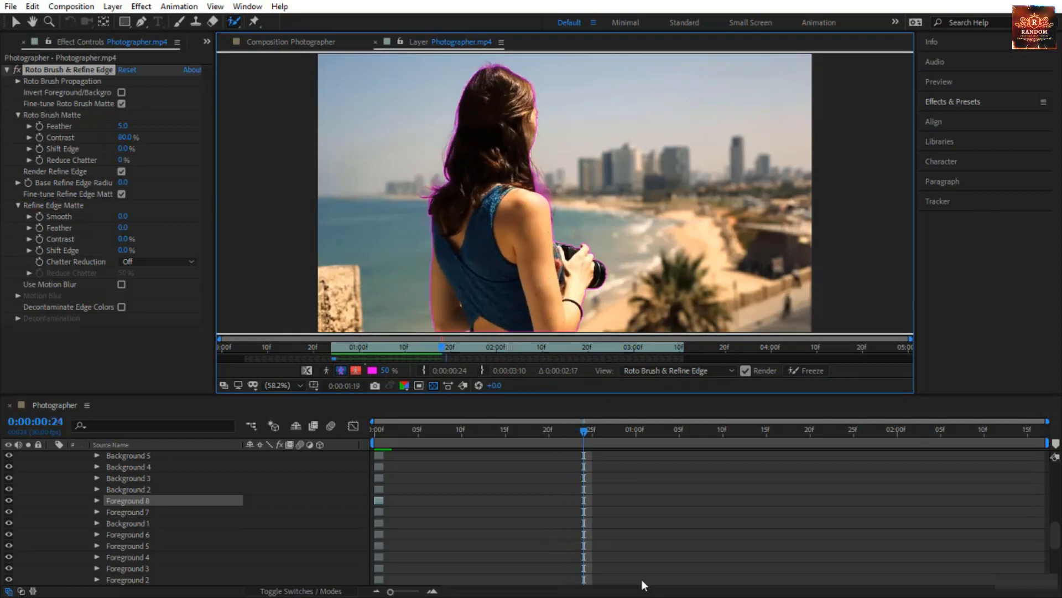
key(Page_Down)
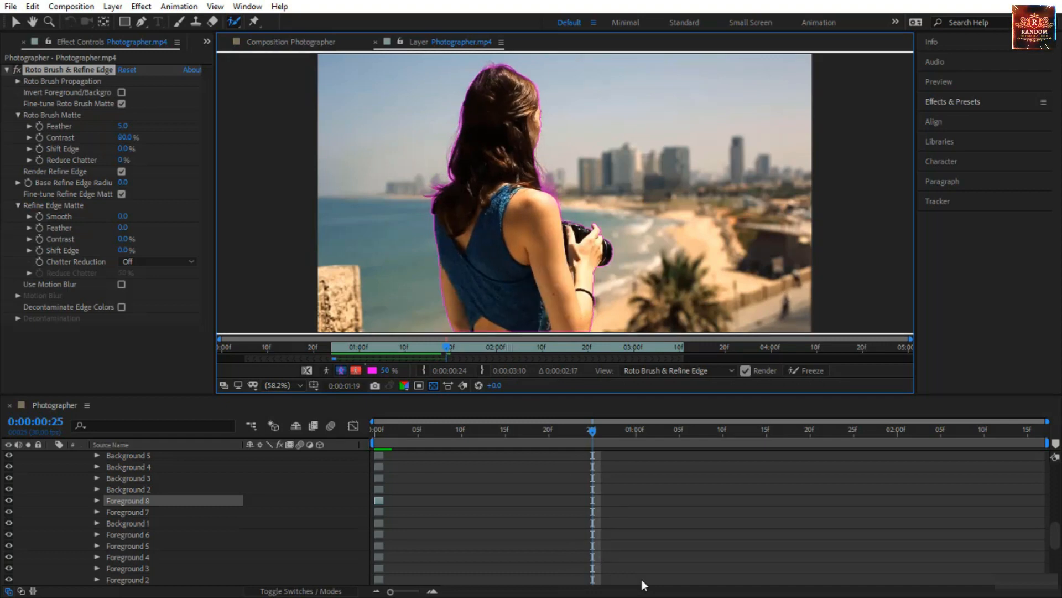
key(Page_Down)
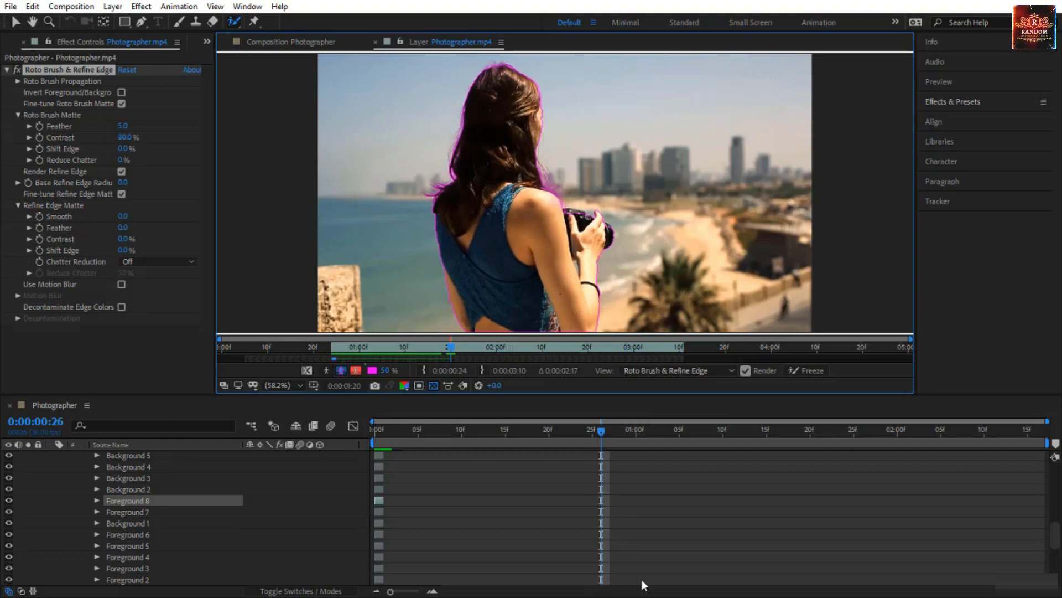
- At 0:00:00:27, shrink the Roto Brush and paint a background stroke over the small gap between the woman's arm and dress
key(Page_Down)
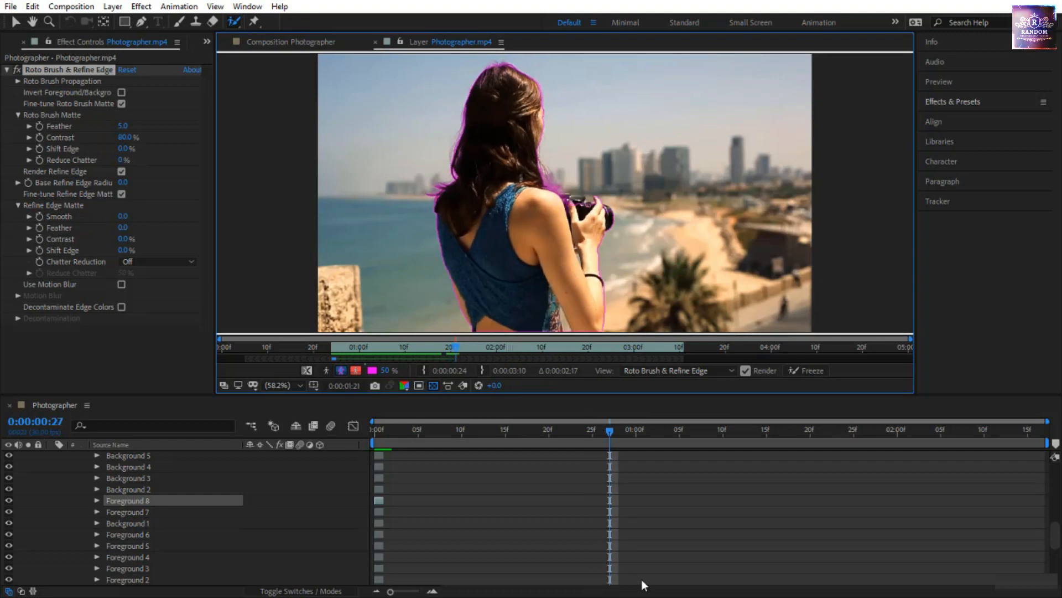
key(Page_Down)
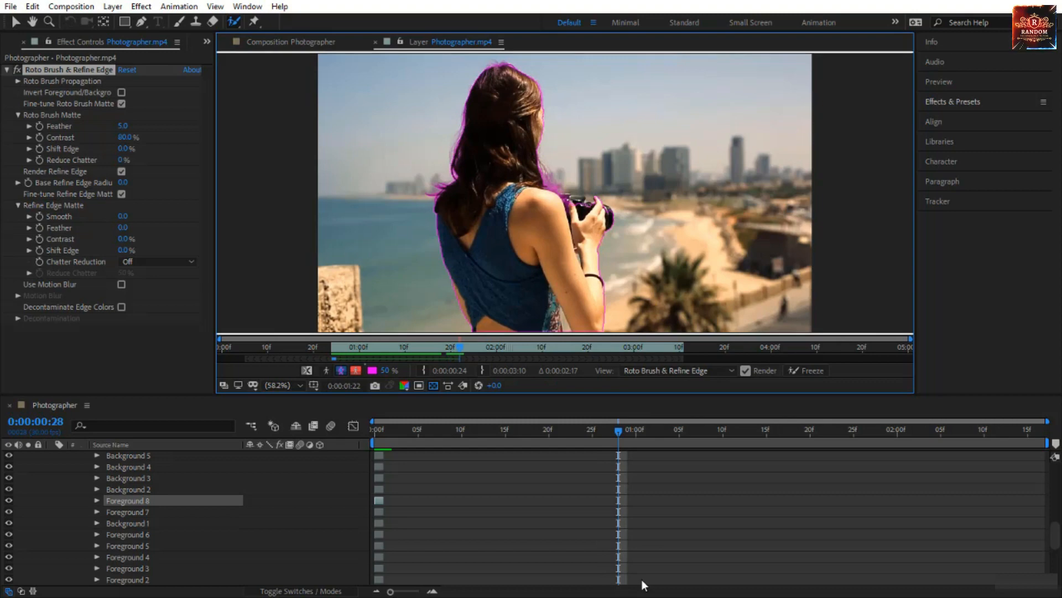
key(Page_Up)
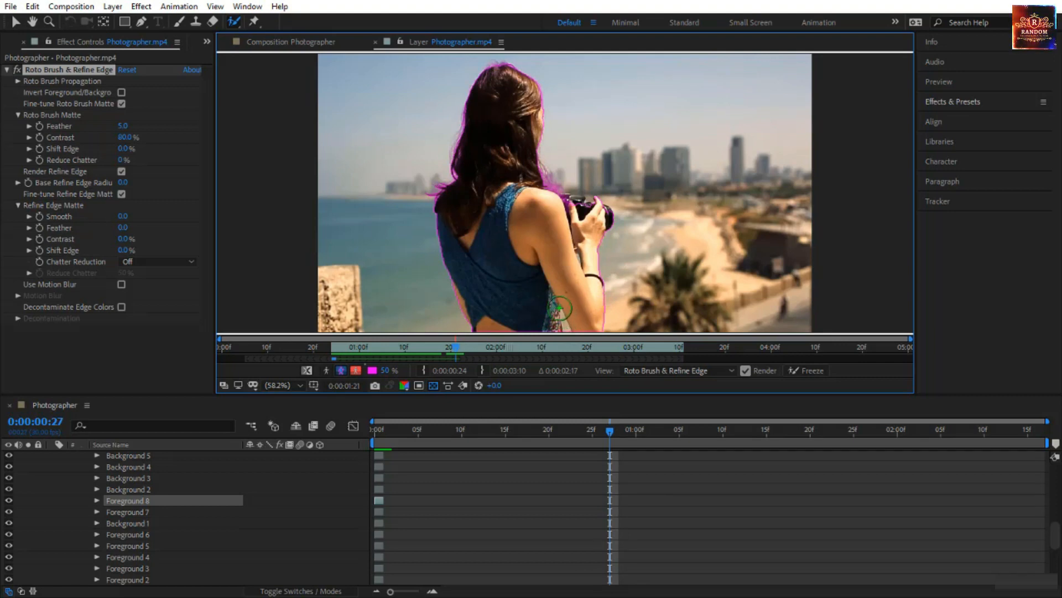
key(Page_Up)
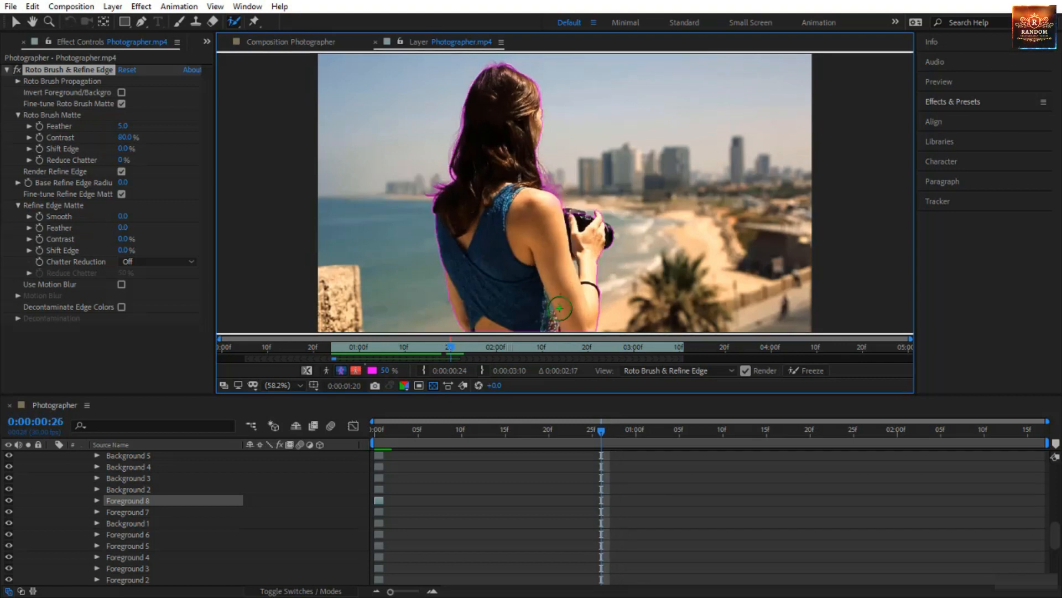
key(Page_Down)
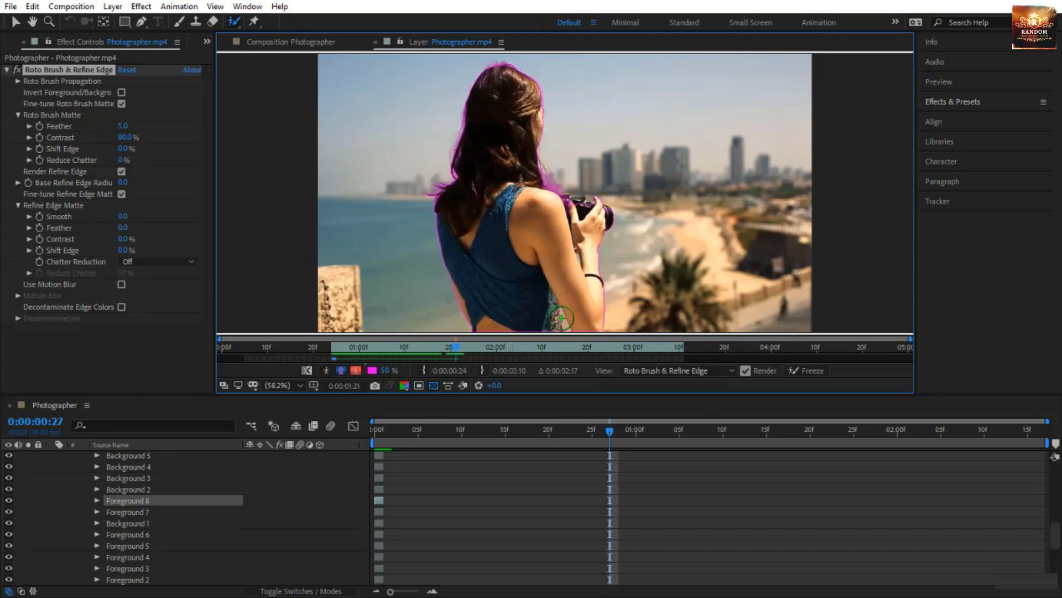
scroll(564, 316, up, 6)
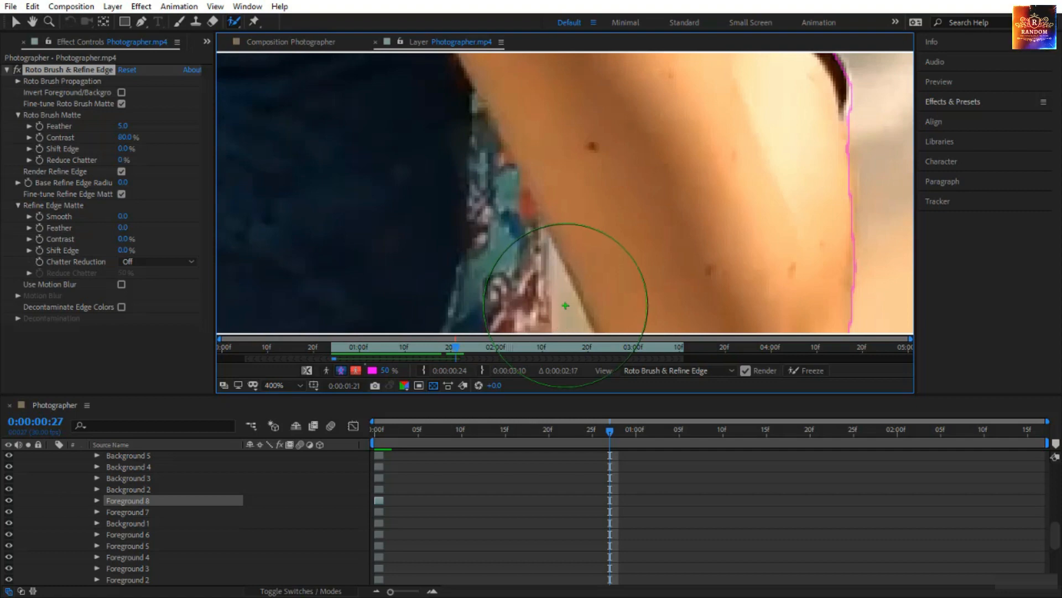
ctrl+drag(573, 293, 501, 294)
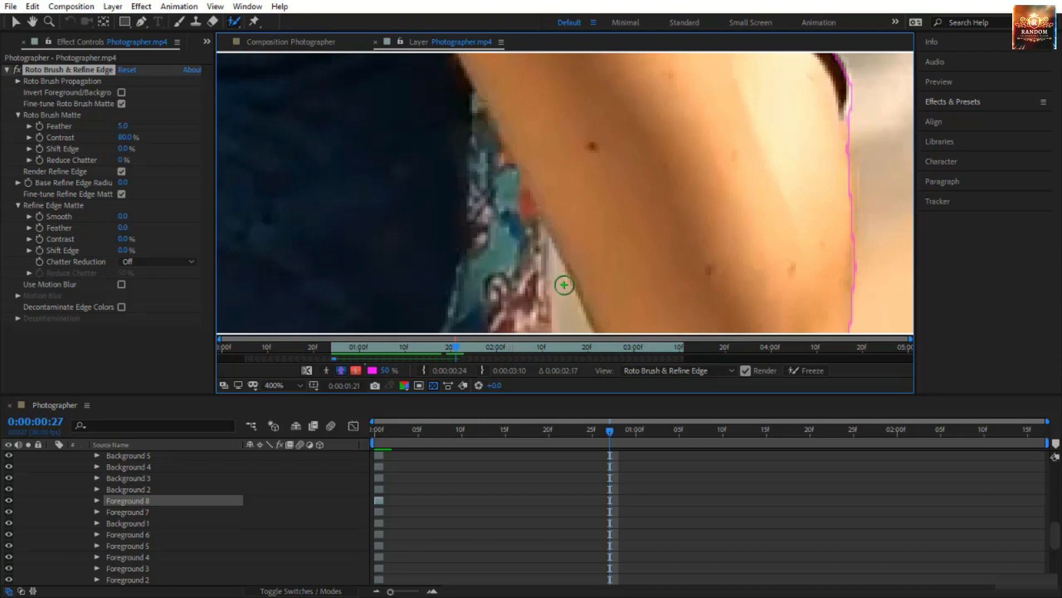
alt+drag(560, 278, 572, 319)
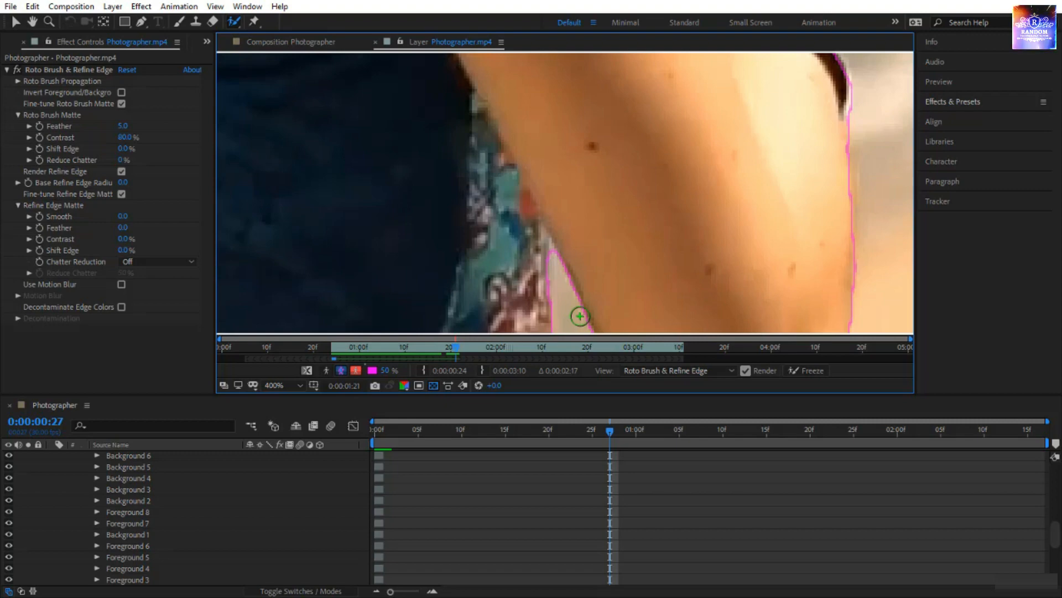
- Propagate the matte frame by frame to 0:00:01:00, and step back to 0:00:00:26 checking the whole outline
key(Page_Down)
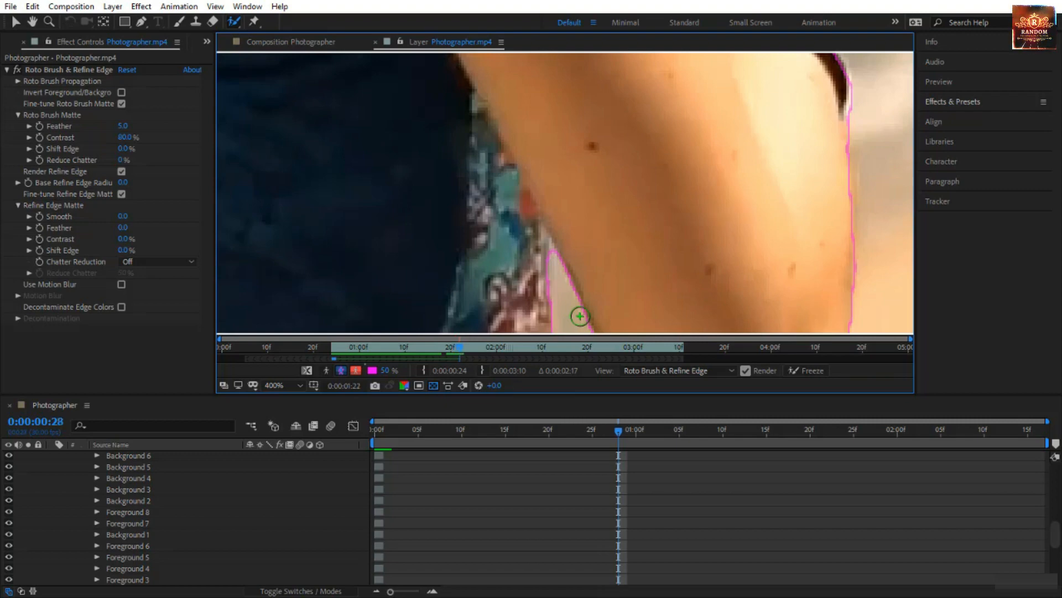
key(Page_Down)
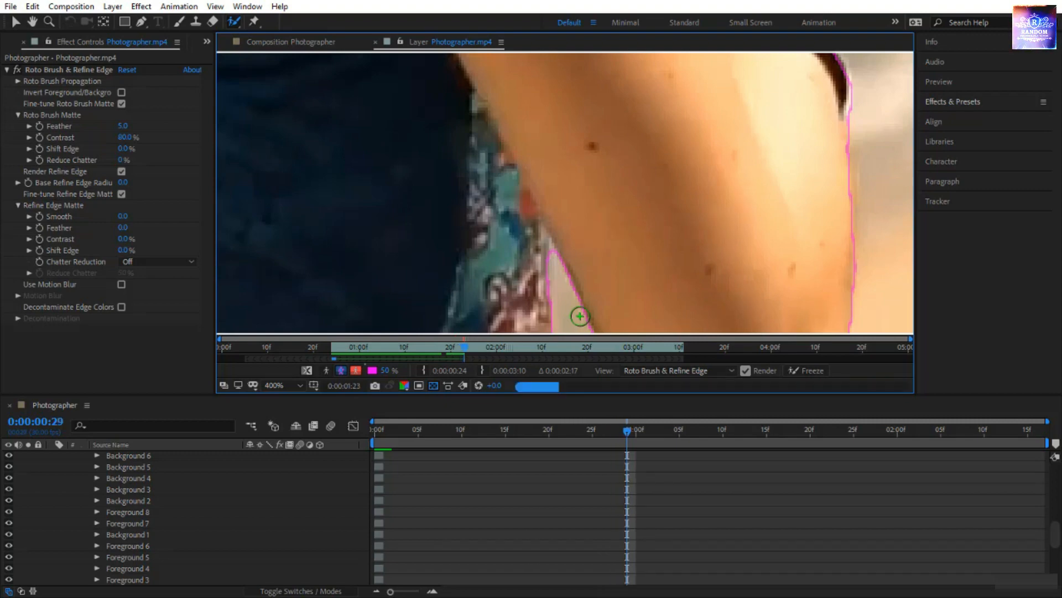
key(Page_Down)
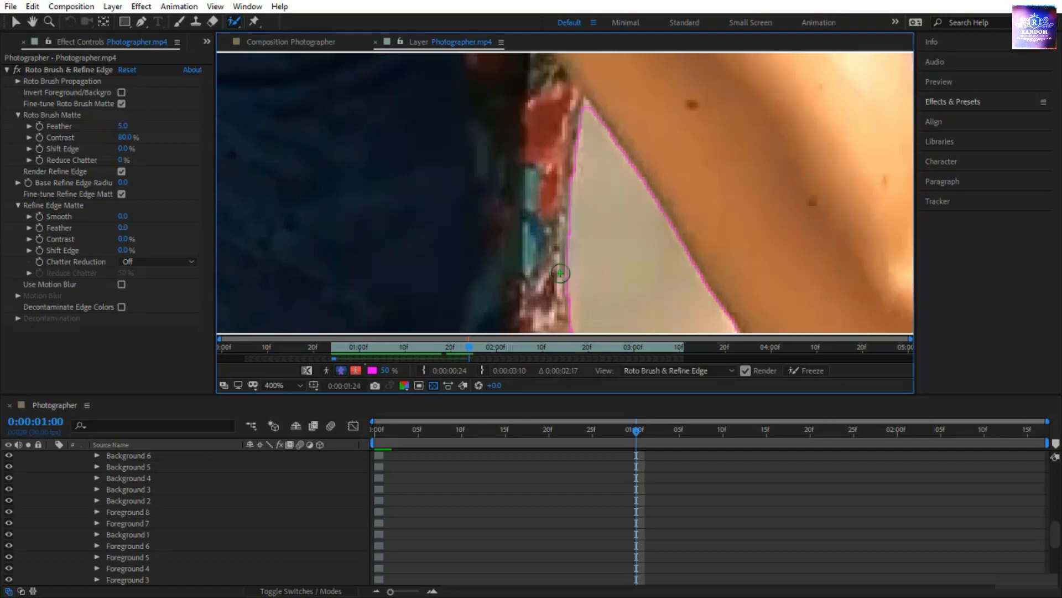
click(293, 385)
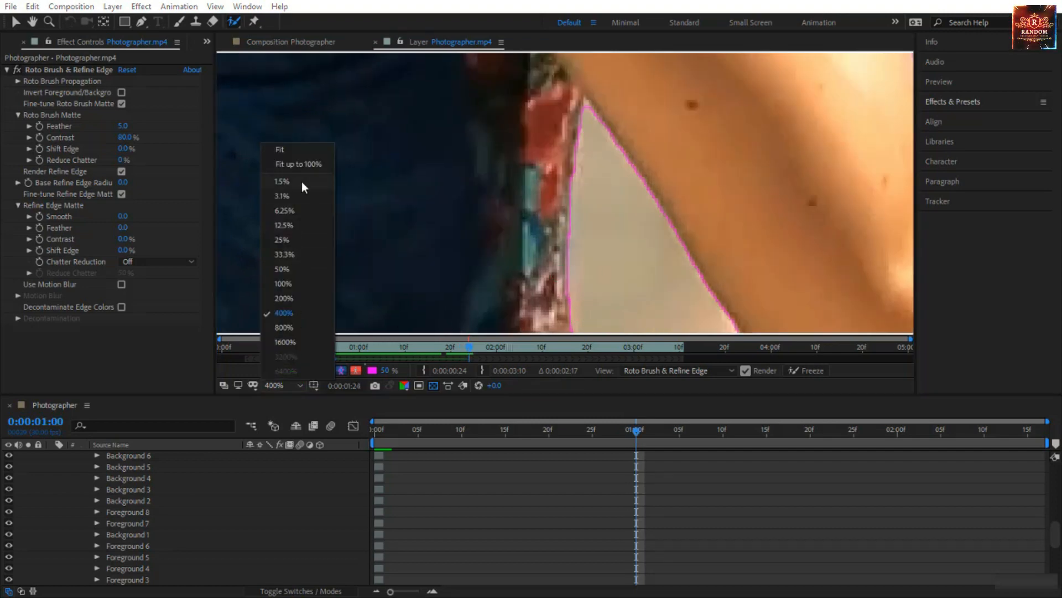
click(311, 165)
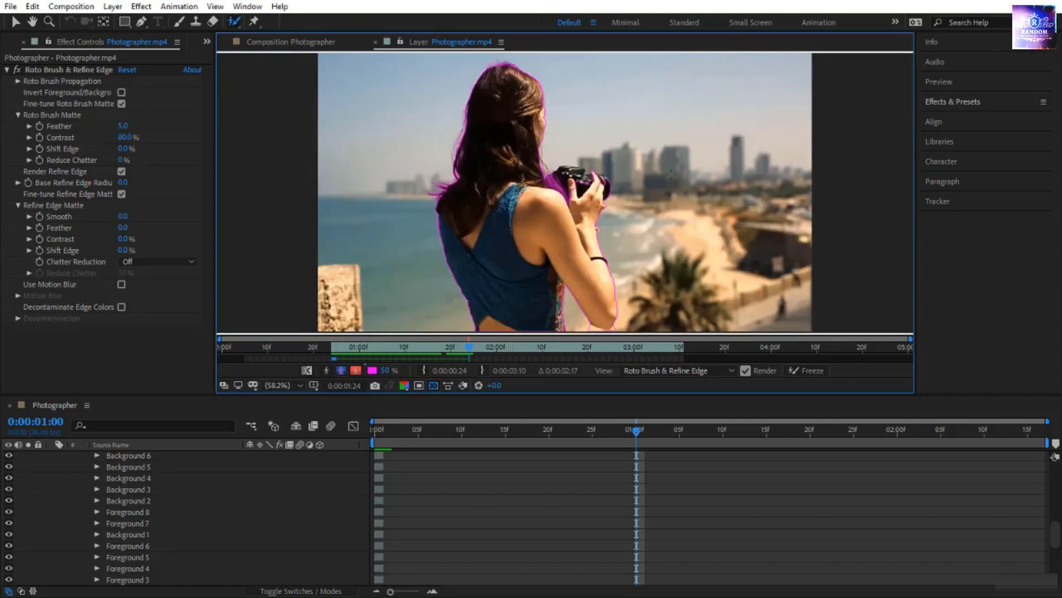
key(Page_Up)
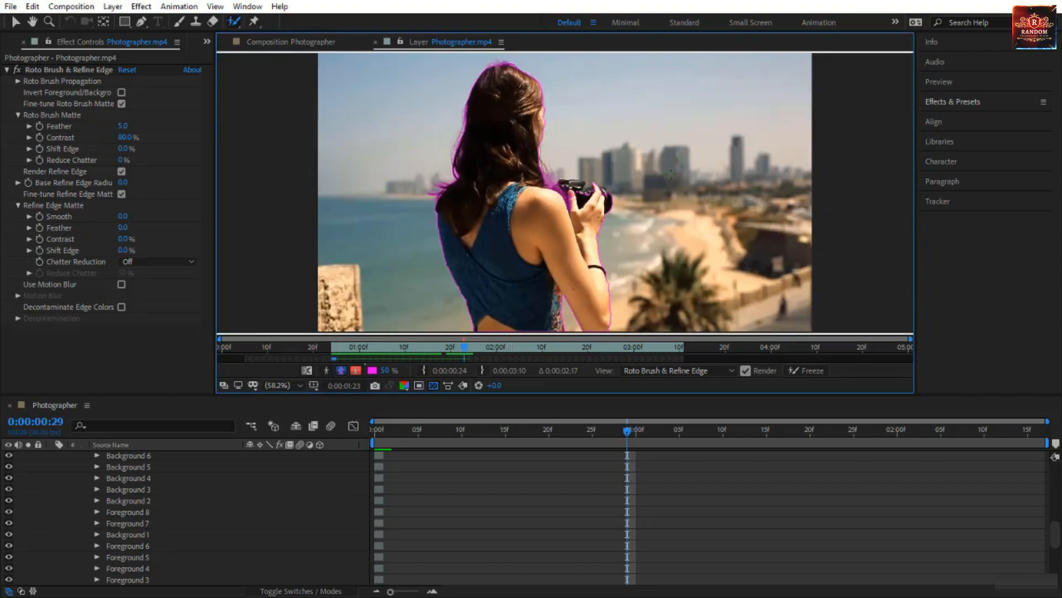
key(Page_Up)
key(Page_Up)
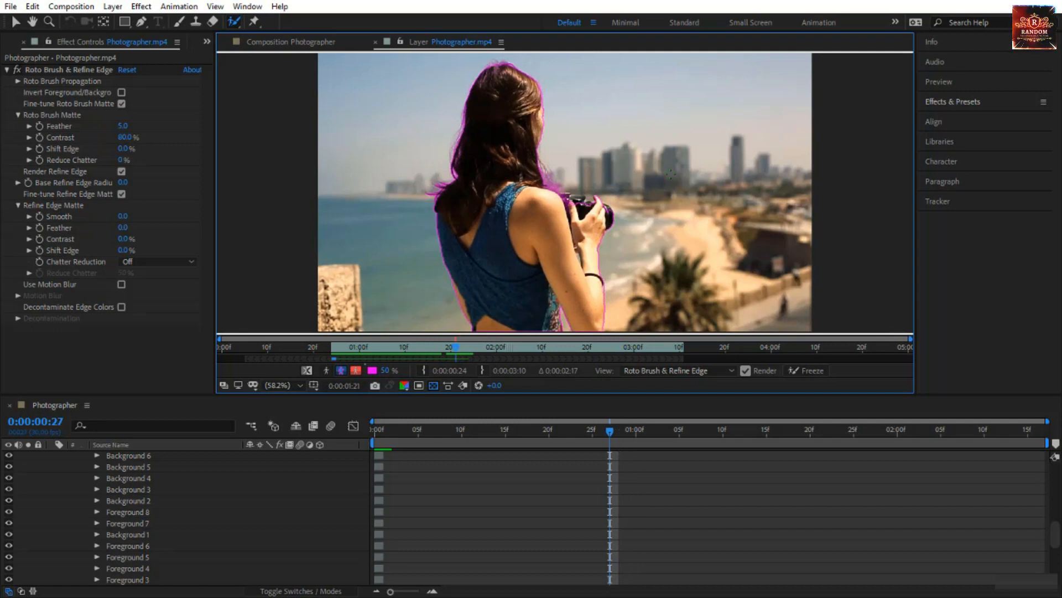
key(Page_Up)
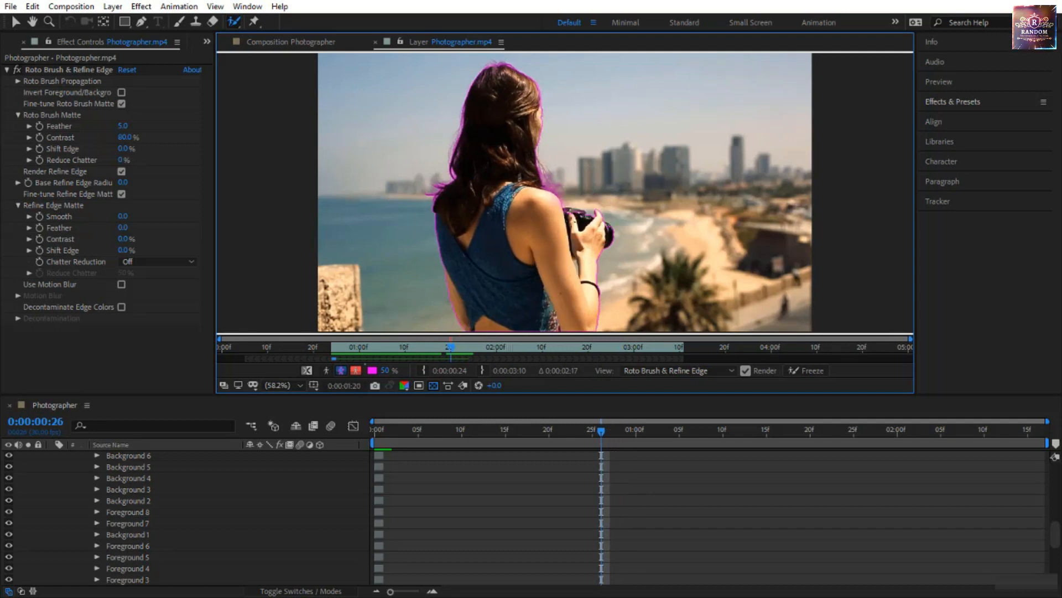
- Preview the cutout on transparency at 0:00:00:26, and paint a foreground stroke along the top of the camera
click(329, 370)
click(329, 370)
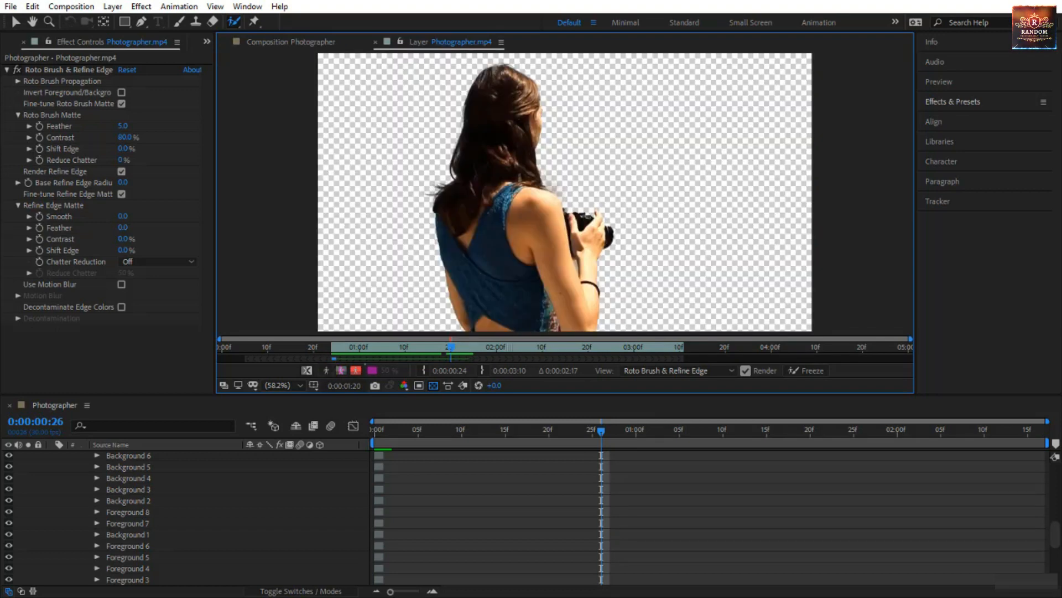
click(342, 370)
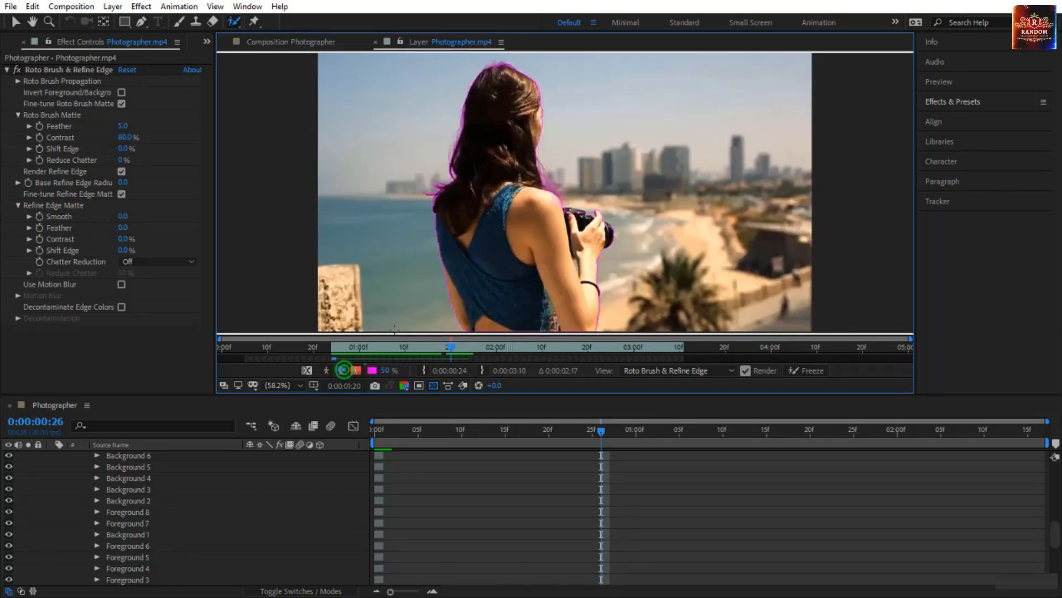
scroll(577, 257, up, 4)
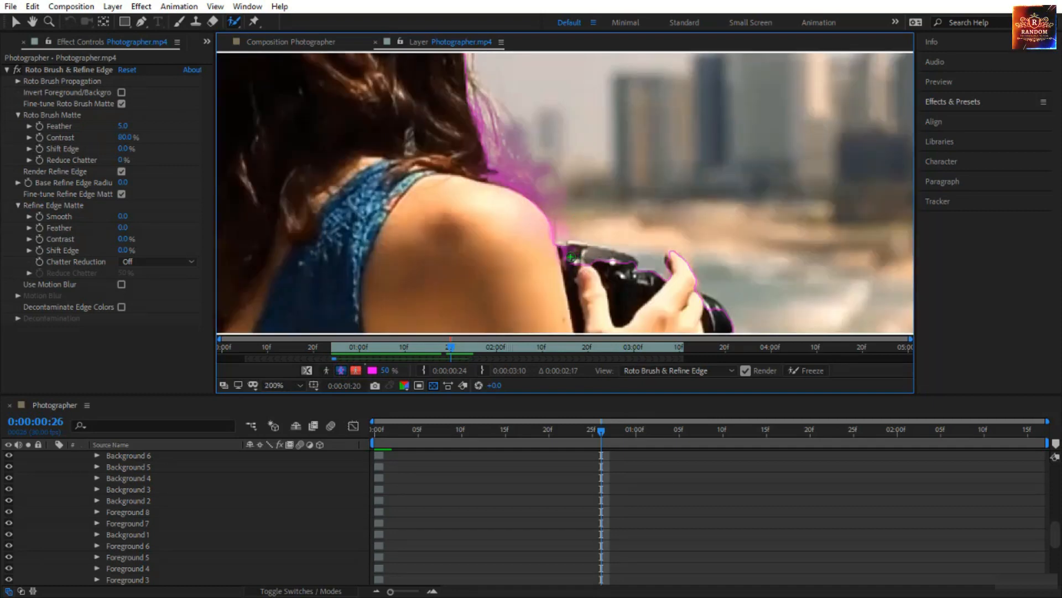
drag(560, 257, 617, 265)
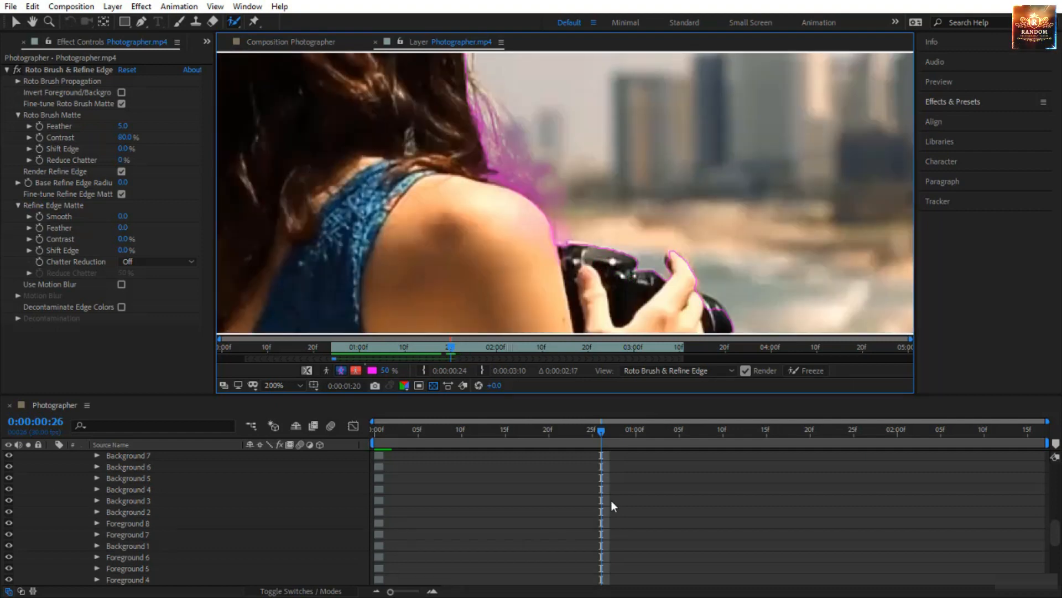
scroll(612, 508, up, 5)
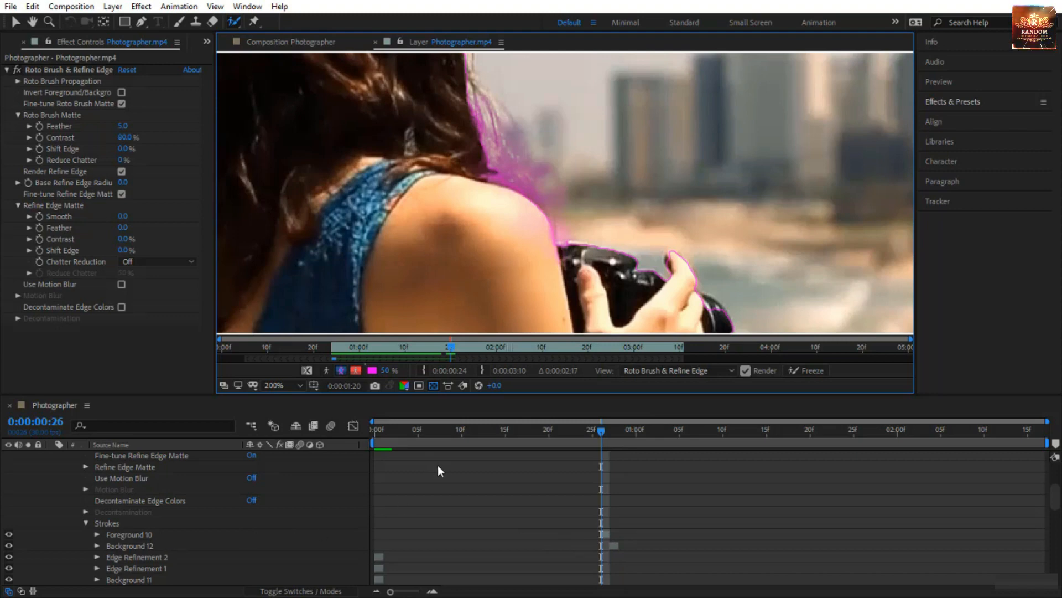
click(281, 383)
click(305, 162)
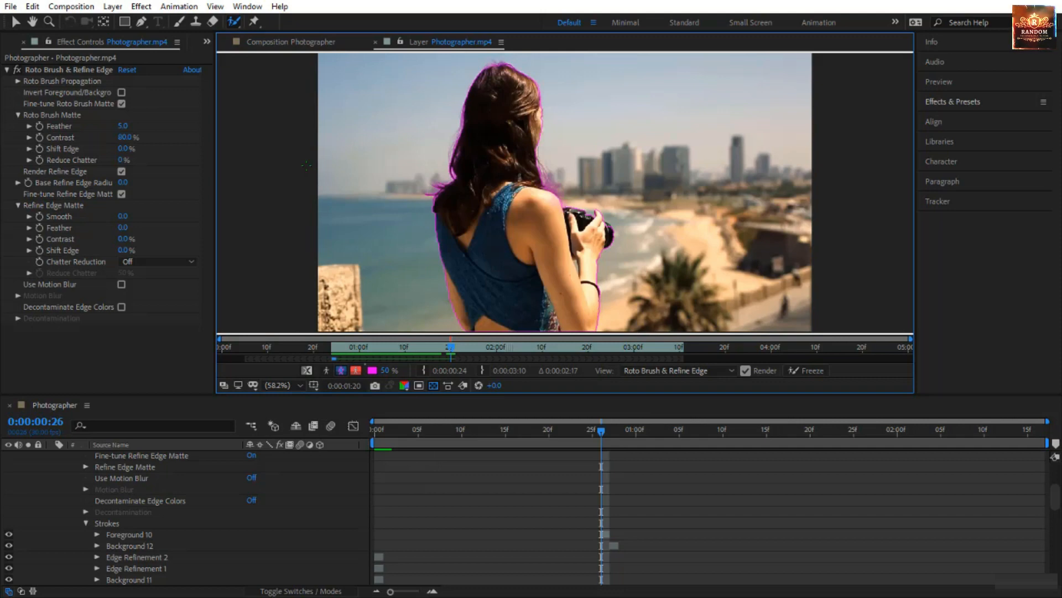
- Advance to 0:00:01:00 and paint a background stroke around the underside of the elbow at the frame's lower edge
key(Page_Down)
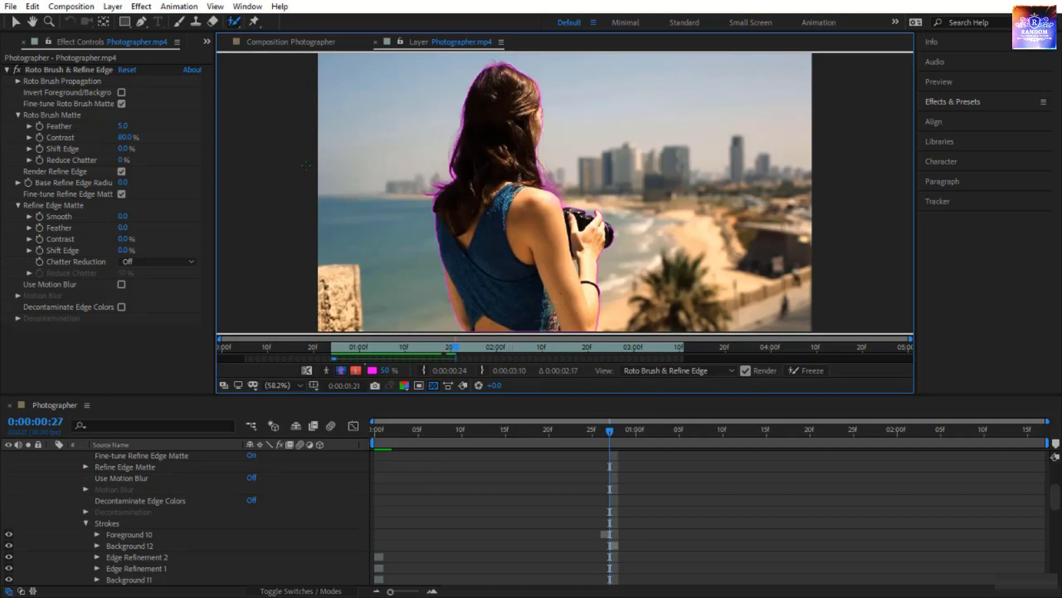
key(Page_Down)
key(Page_Down)
key(Page_Down)
key(Page_Down)
key(Page_Up)
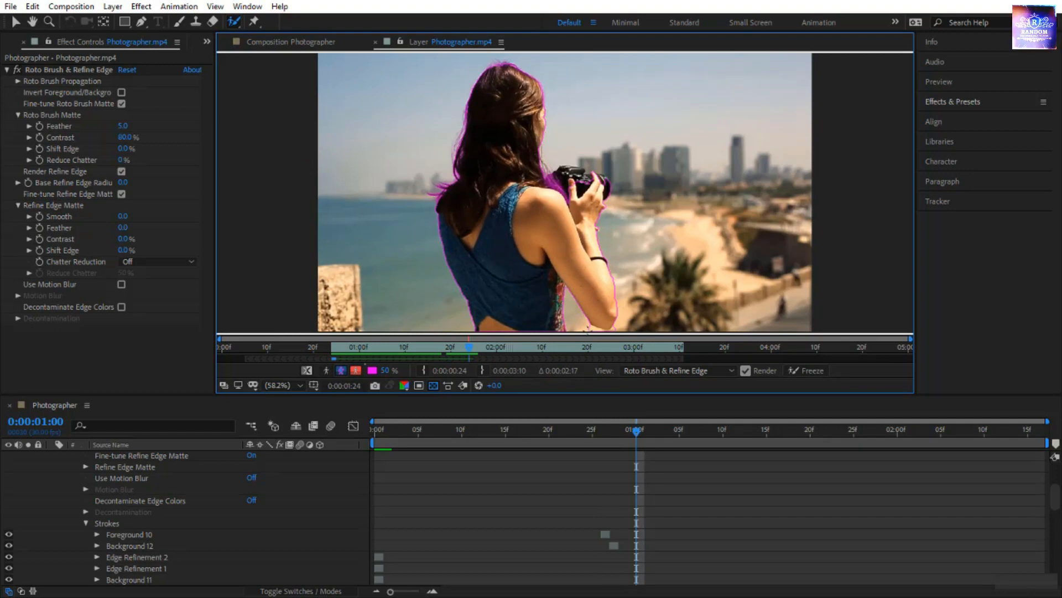
scroll(589, 265, up, 8)
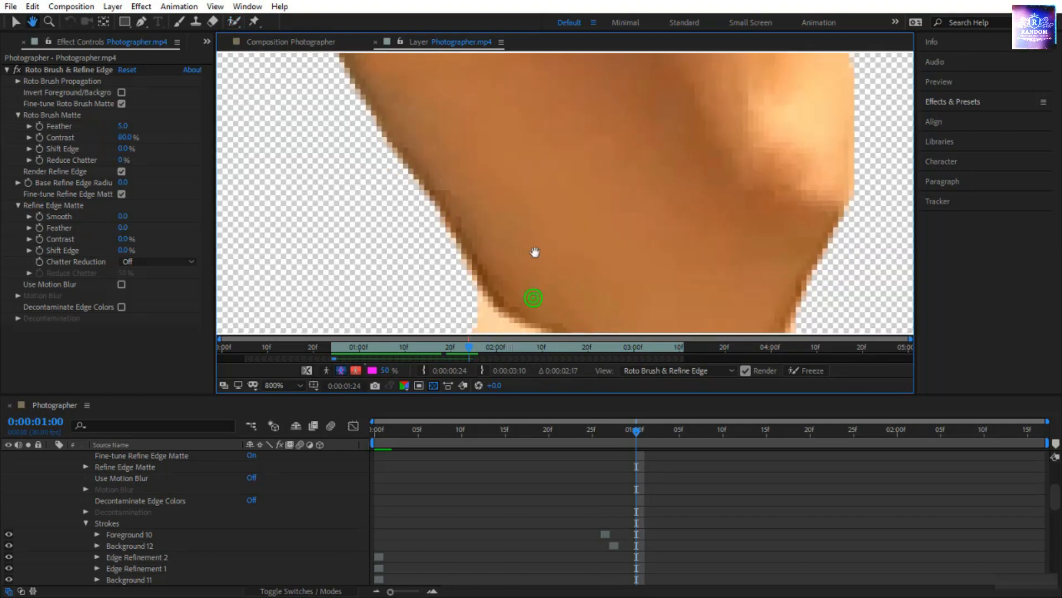
scroll(534, 251, down, 4)
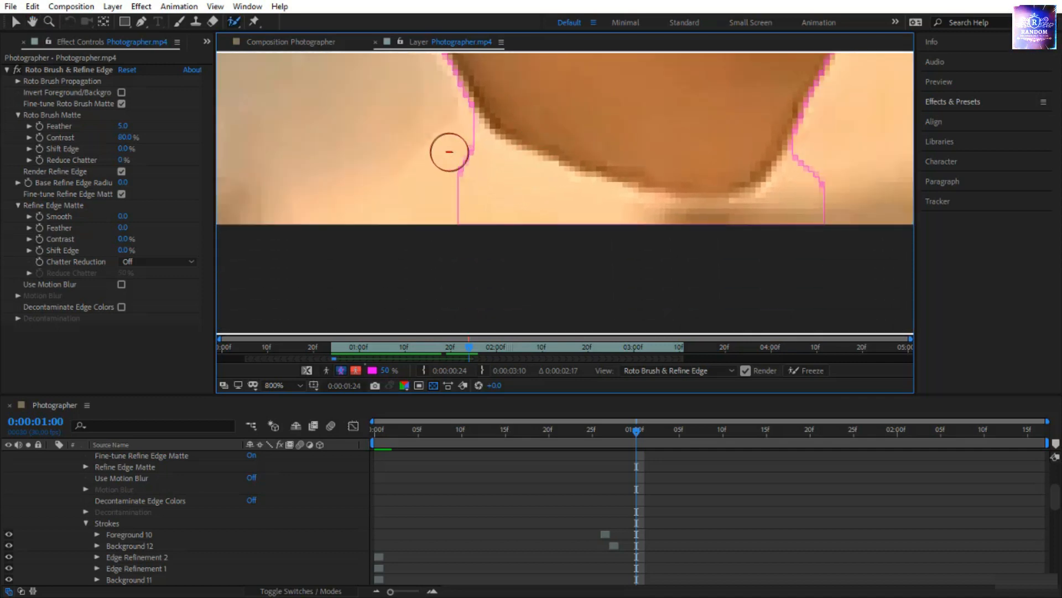
alt+click(449, 151)
mouse_move(469, 170)
mouse_down()
mouse_move(492, 187)
mouse_move(695, 223)
mouse_move(797, 209)
mouse_move(825, 178)
mouse_up()
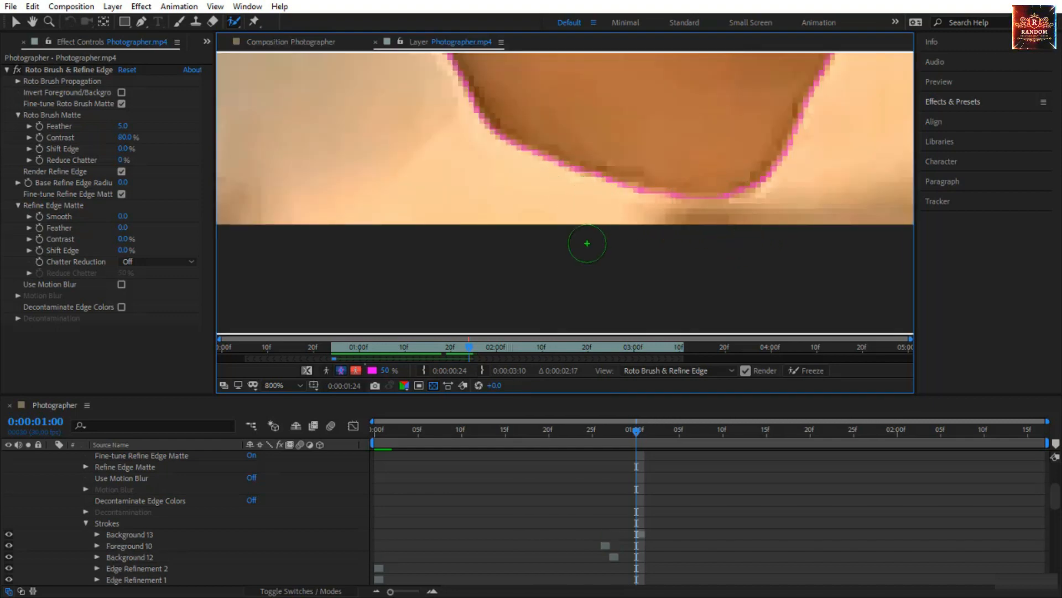
click(288, 384)
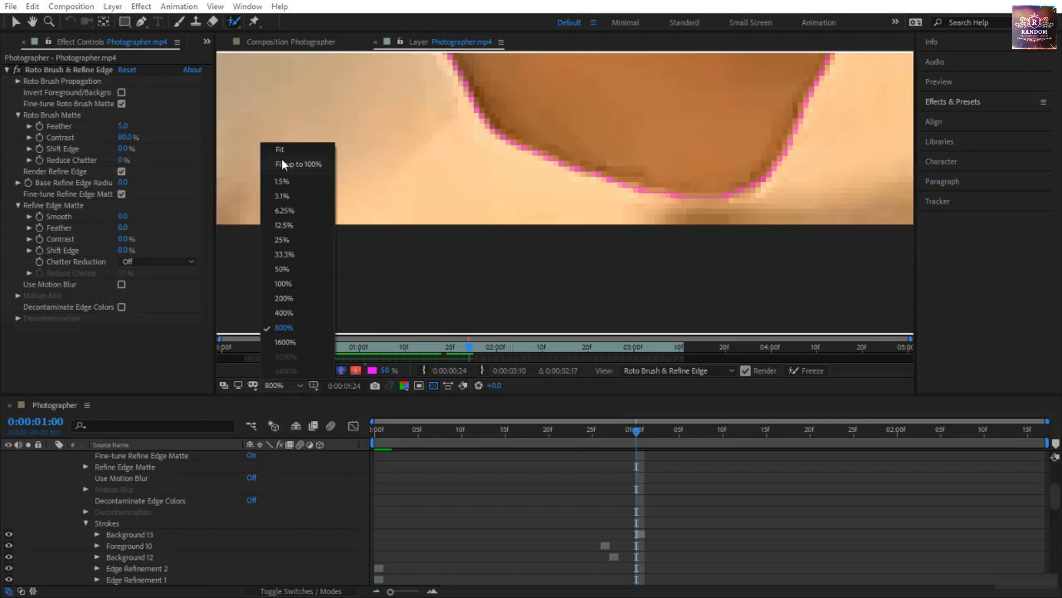
click(297, 160)
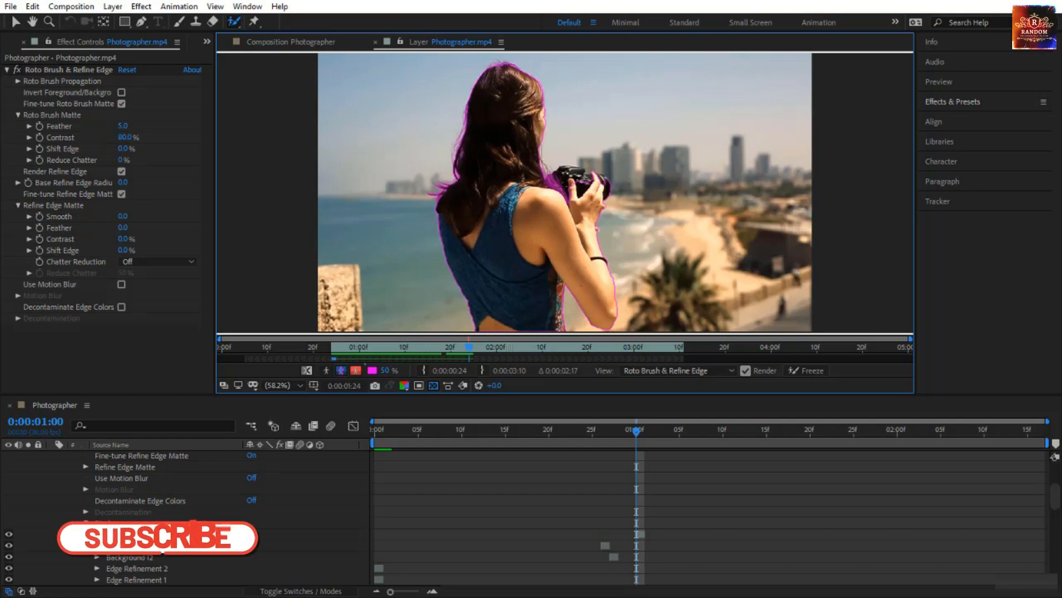
- At 0:00:00:28, paint foreground strokes over the camera's top, controls and lens, and over the raised fingertip
key(Page_Up)
key(Page_Up)
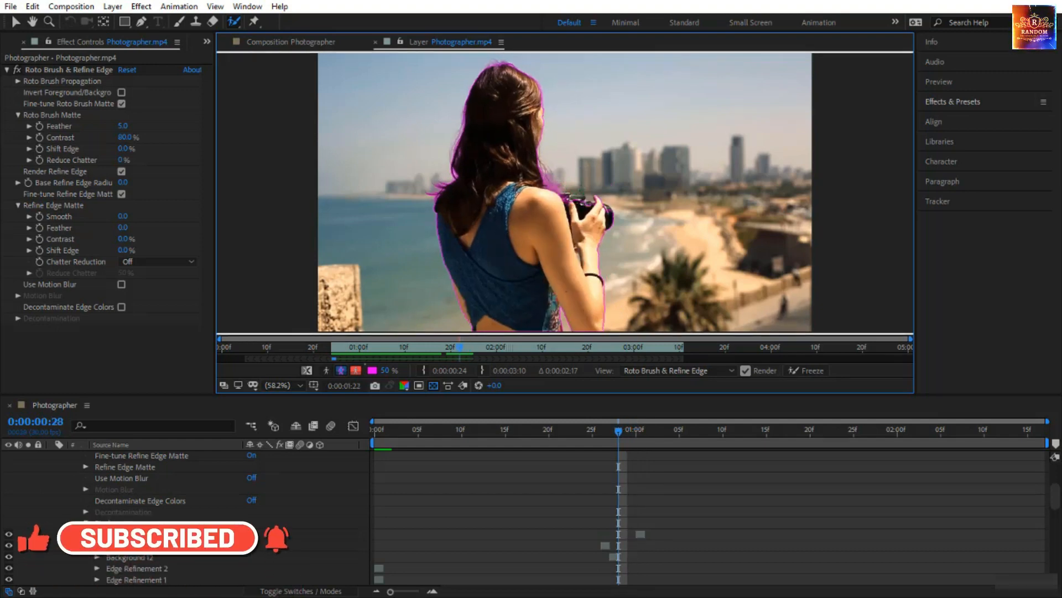
scroll(577, 195, up, 6)
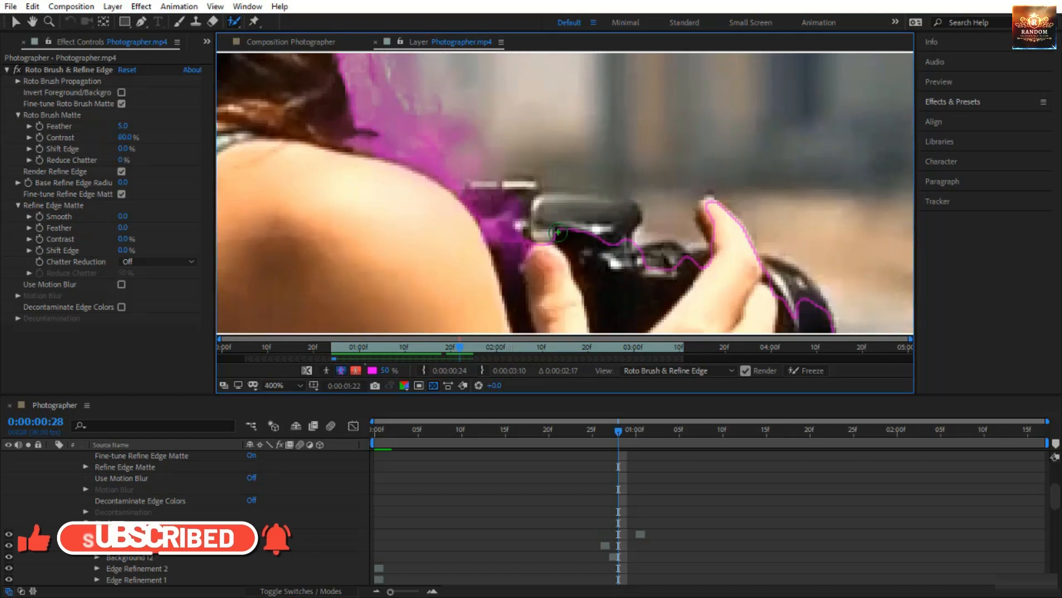
mouse_move(491, 216)
mouse_down()
mouse_move(540, 207)
mouse_move(631, 216)
mouse_up()
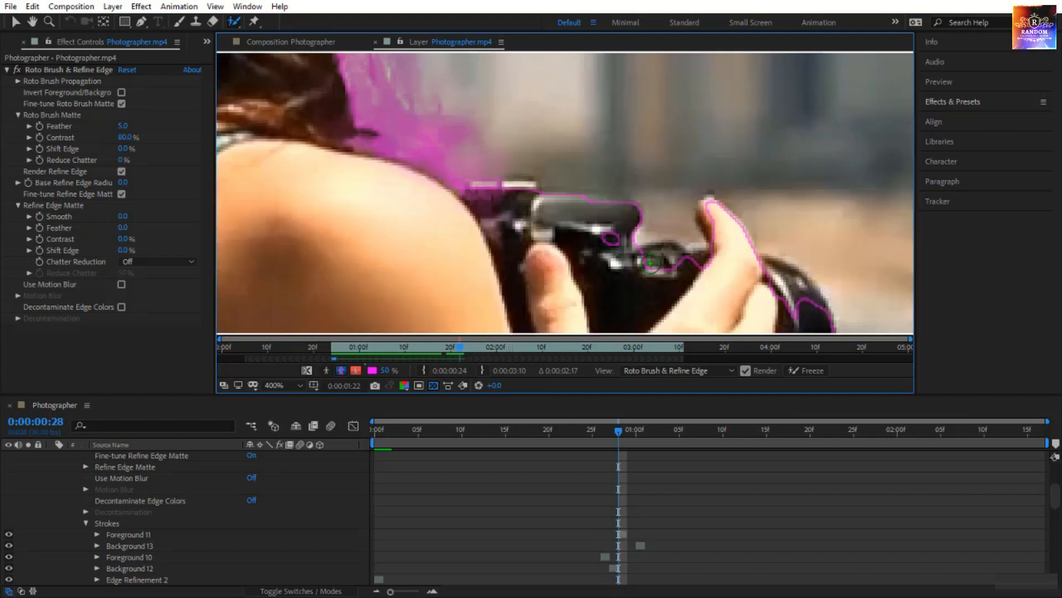
drag(655, 264, 689, 262)
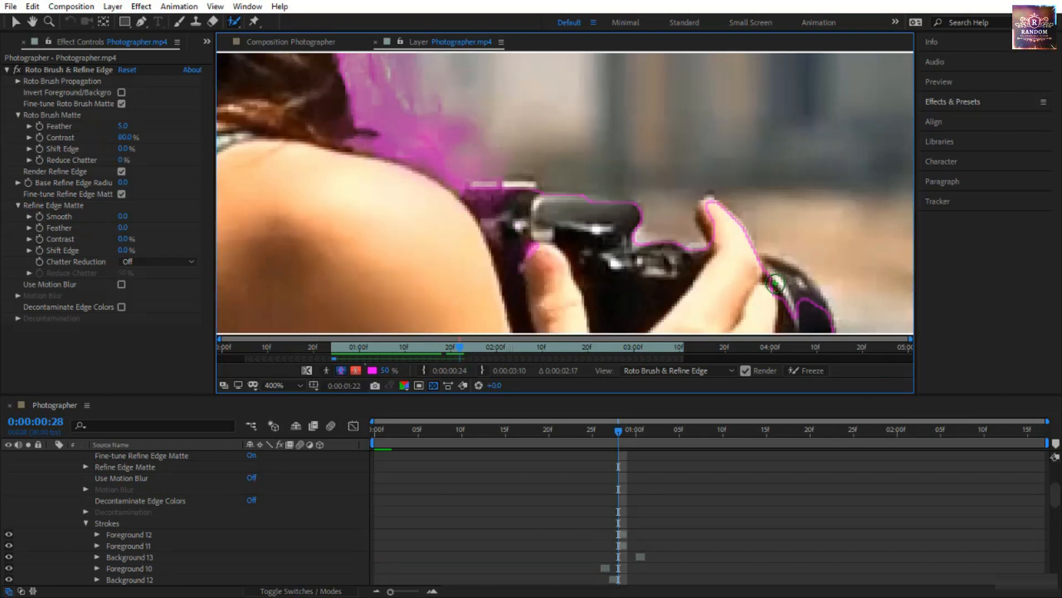
mouse_move(775, 283)
mouse_down()
mouse_move(762, 271)
mouse_move(802, 285)
mouse_move(812, 314)
mouse_up()
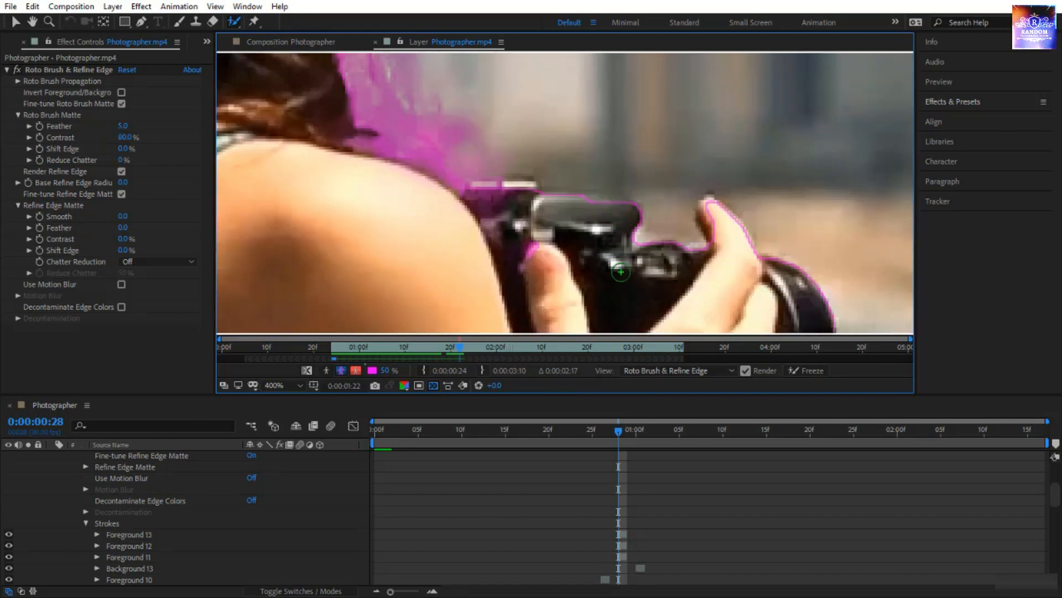
drag(709, 214, 718, 237)
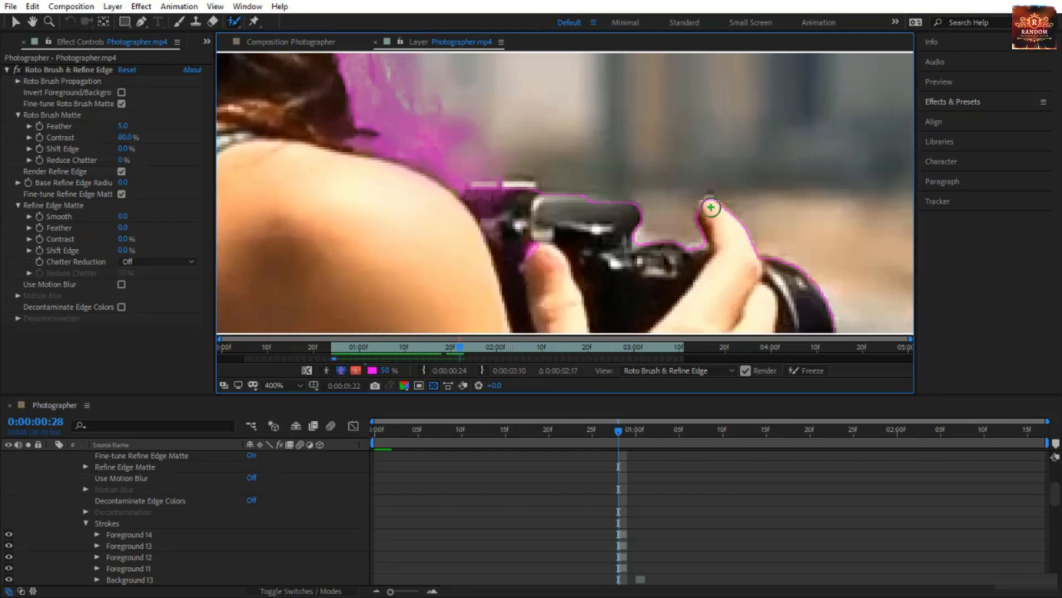
- Compare the matte outline across frames 0:00:00:26 to 0:00:00:28 with the whole picture in view
key(comma)
key(comma)
key(comma)
key(comma)
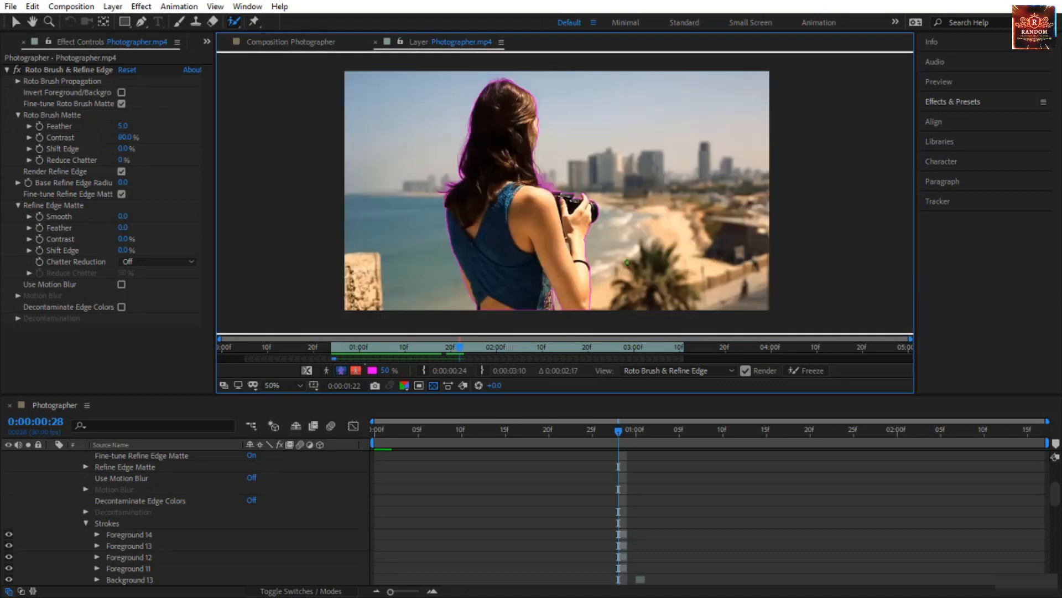
key(Page_Up)
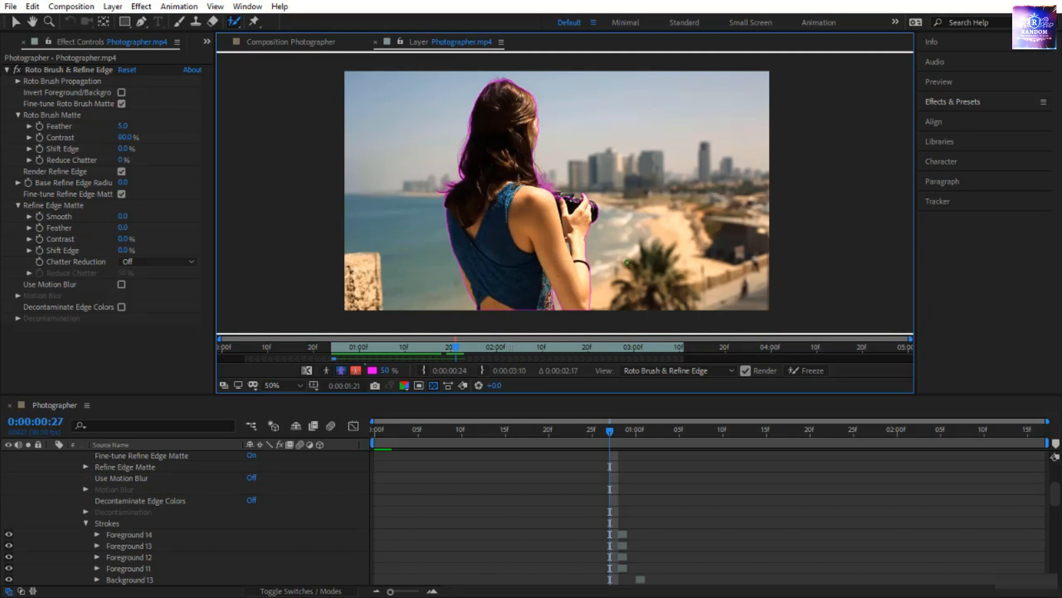
key(Page_Up)
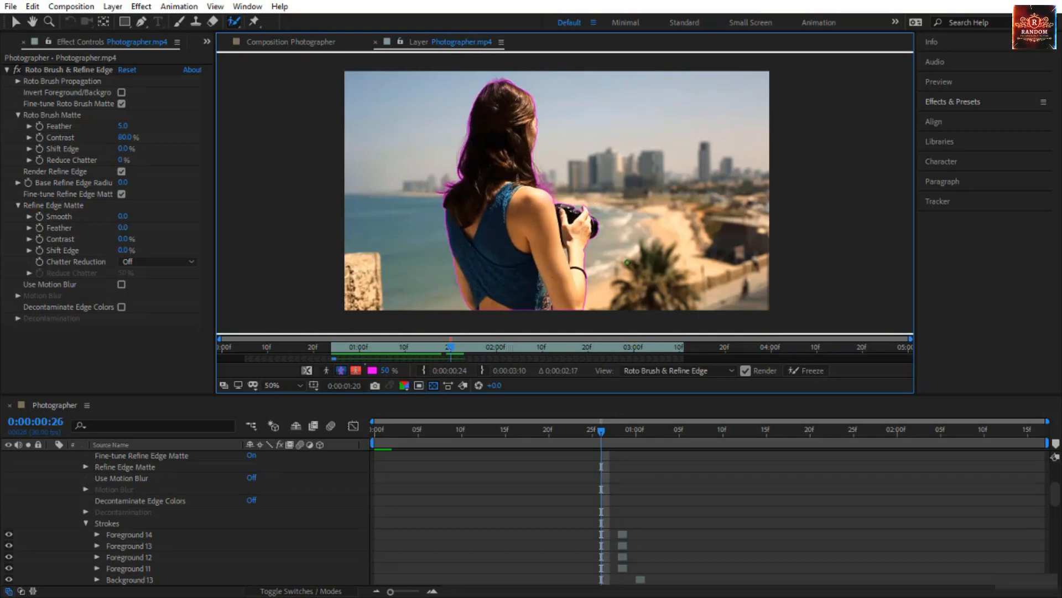
key(Page_Down)
key(Page_Down)
key(Page_Up)
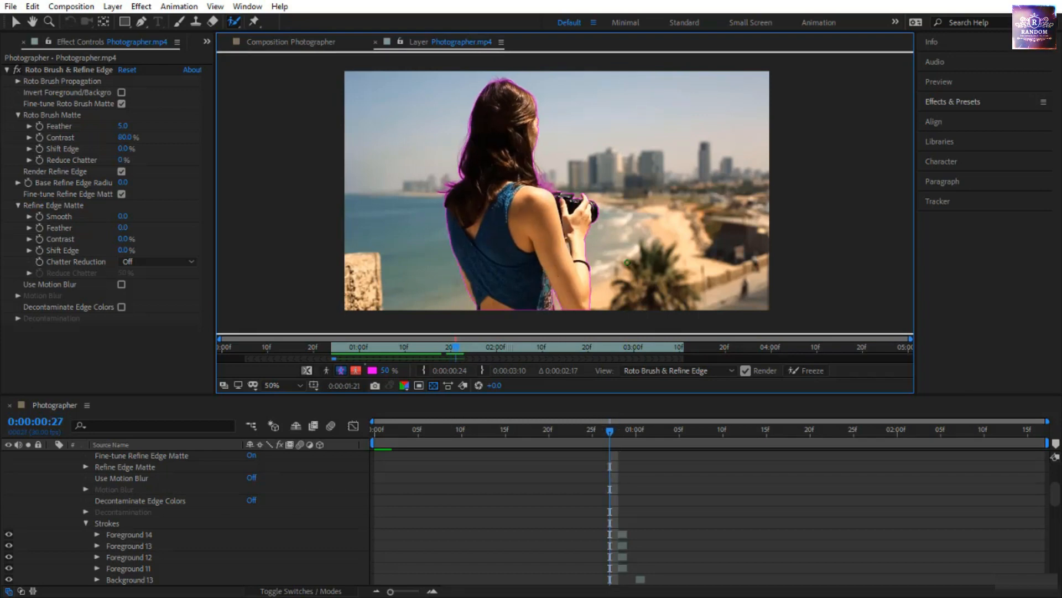
key(Page_Down)
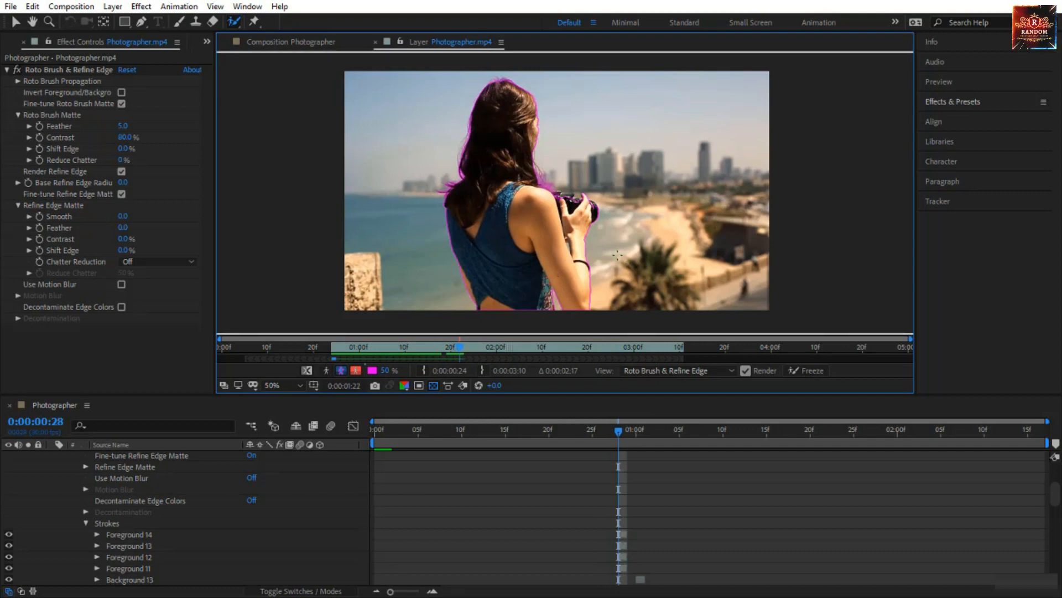
- At 0:00:00:28, paint a foreground stroke across the top of the camera from its rear edge toward the controls
scroll(571, 203, up, 2)
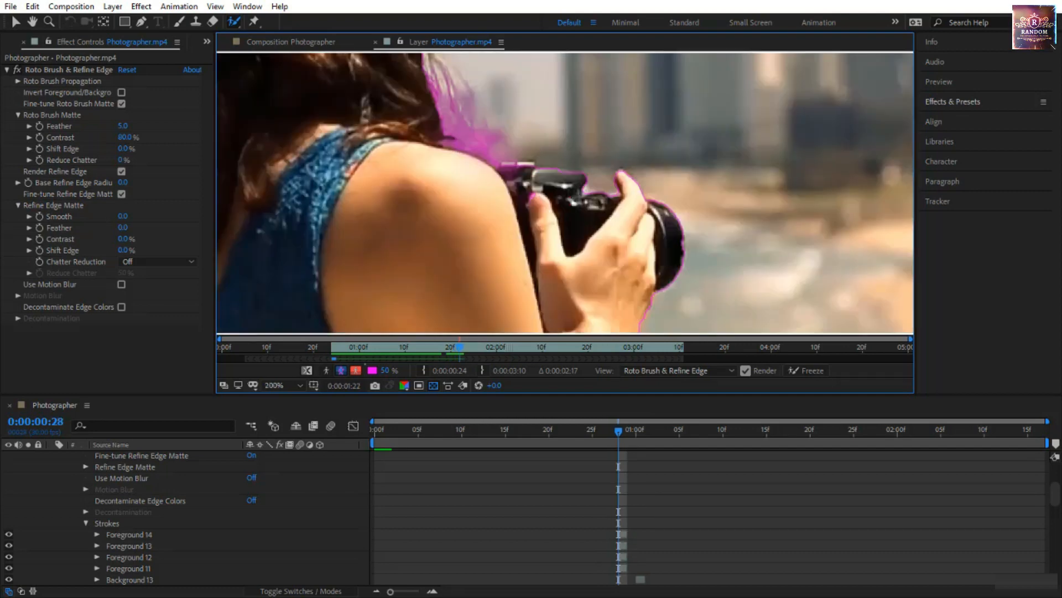
scroll(569, 202, up, 1)
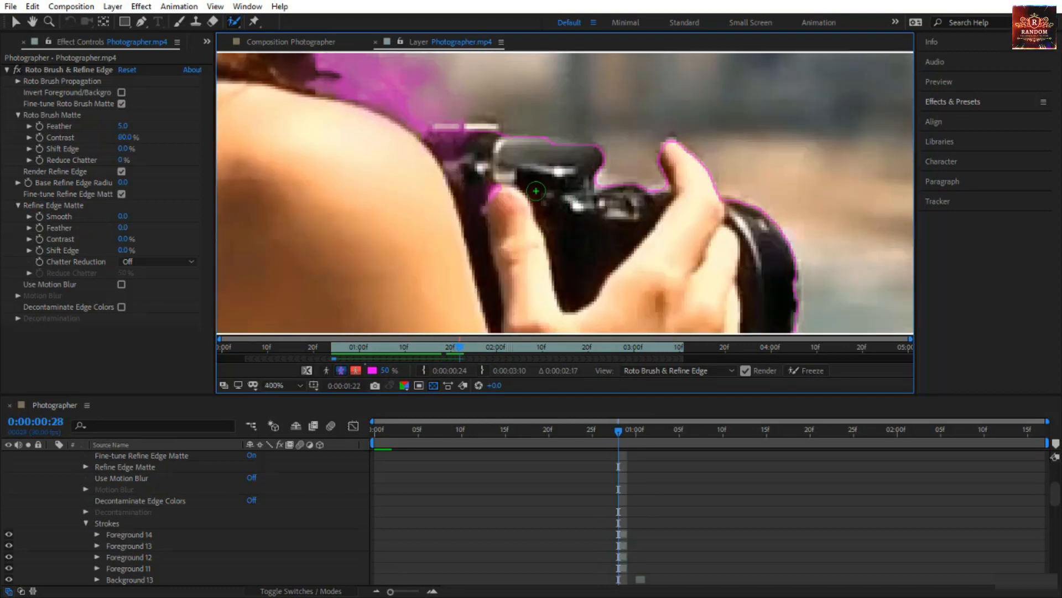
drag(442, 137, 582, 197)
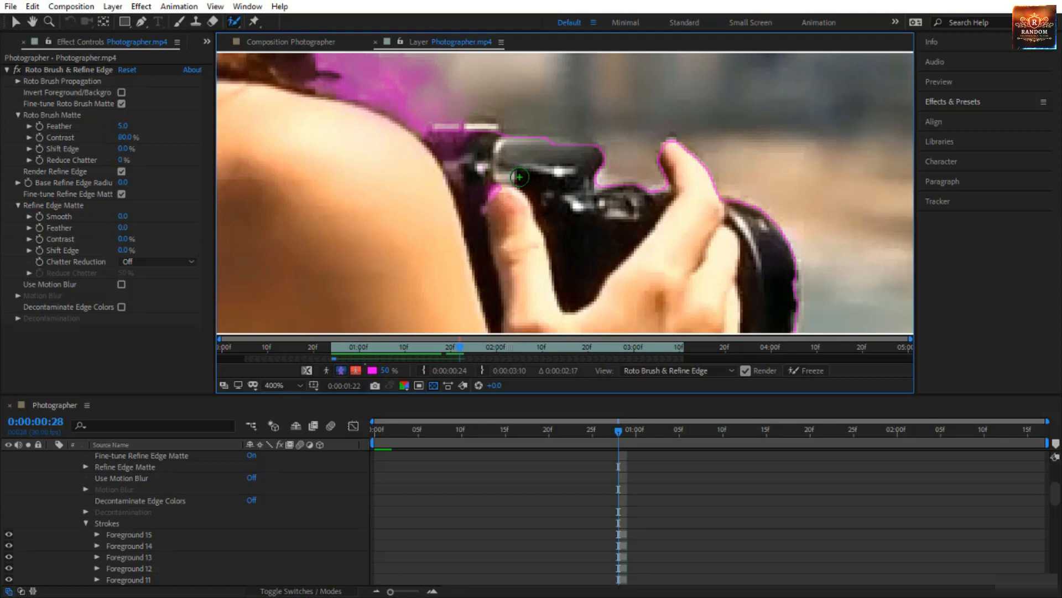
- At 0:00:00:29, paint foreground strokes over the camera's top, controls and lens, and a background stroke just above its top edge
key(Page_Down)
key(Page_Down)
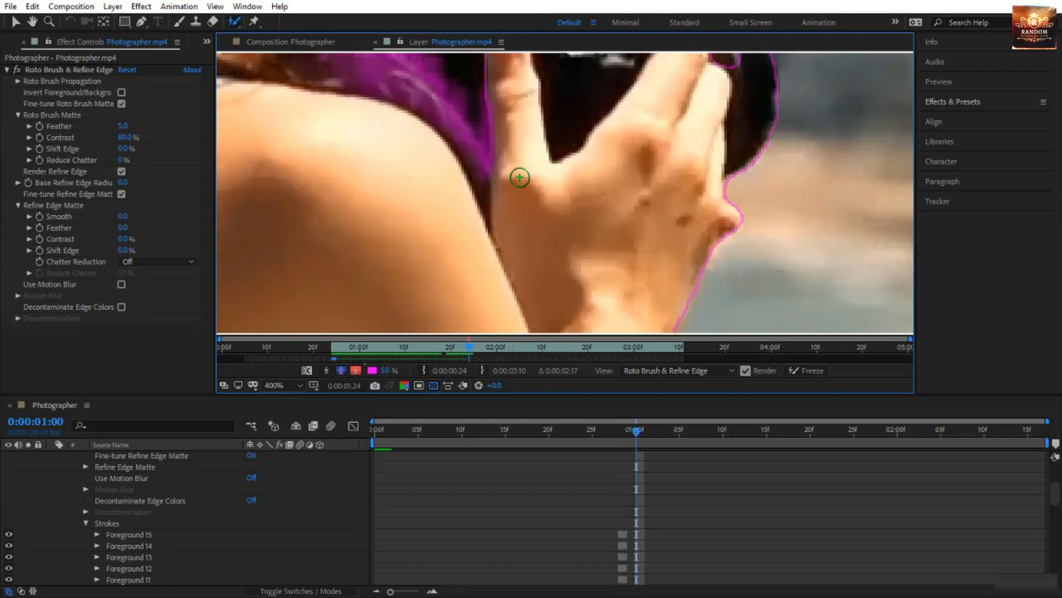
key(Page_Up)
drag(540, 98, 549, 163)
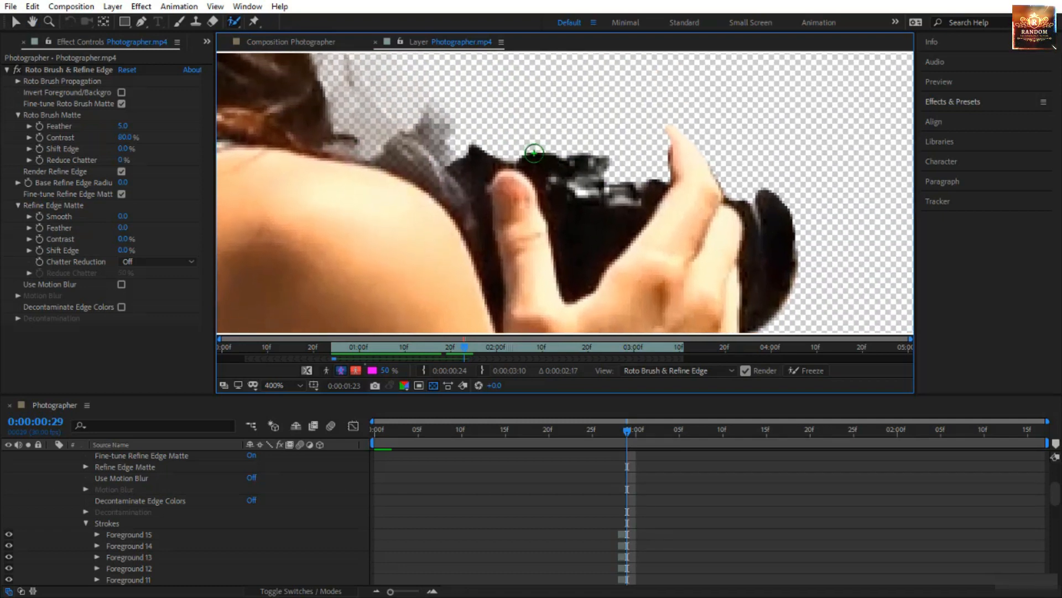
mouse_move(457, 175)
mouse_down()
mouse_move(482, 156)
mouse_move(570, 137)
mouse_move(531, 114)
mouse_move(442, 116)
mouse_move(435, 140)
mouse_up()
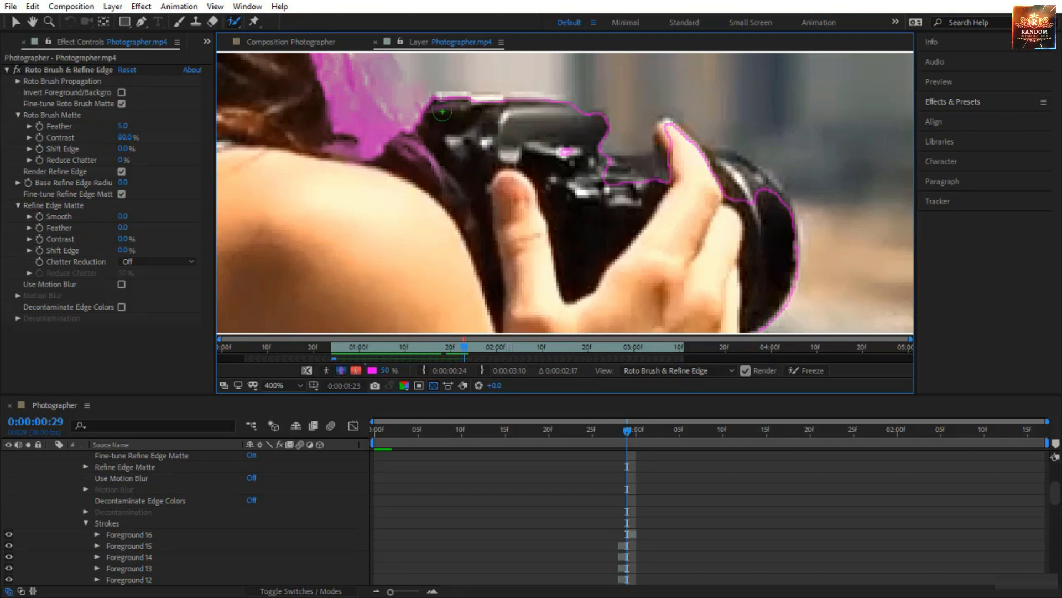
drag(437, 102, 555, 103)
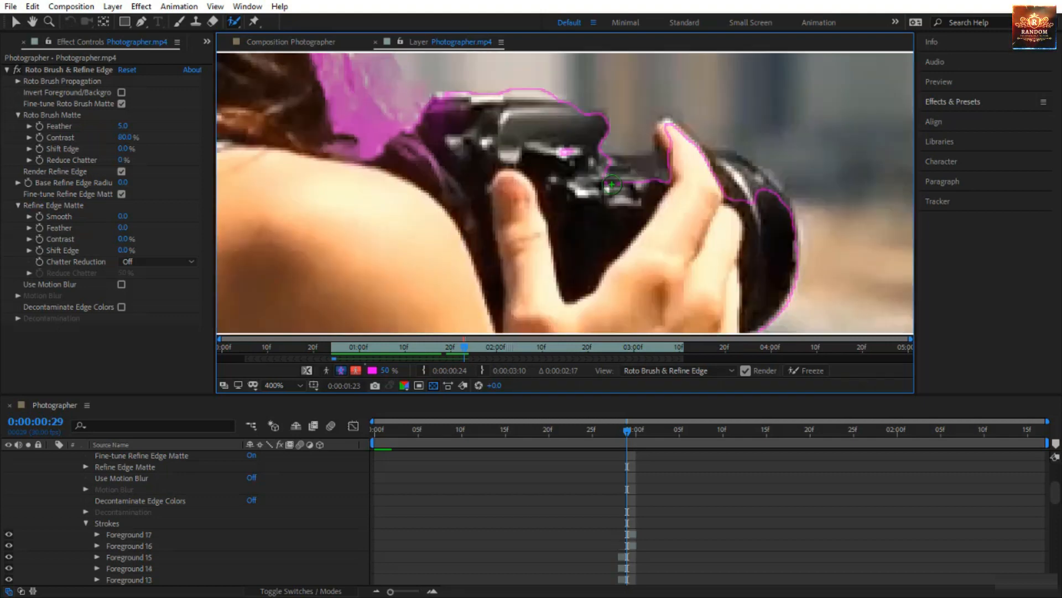
mouse_move(587, 169)
mouse_down()
mouse_move(675, 173)
mouse_move(666, 134)
mouse_move(679, 170)
mouse_move(697, 156)
mouse_move(730, 164)
mouse_move(775, 224)
mouse_up()
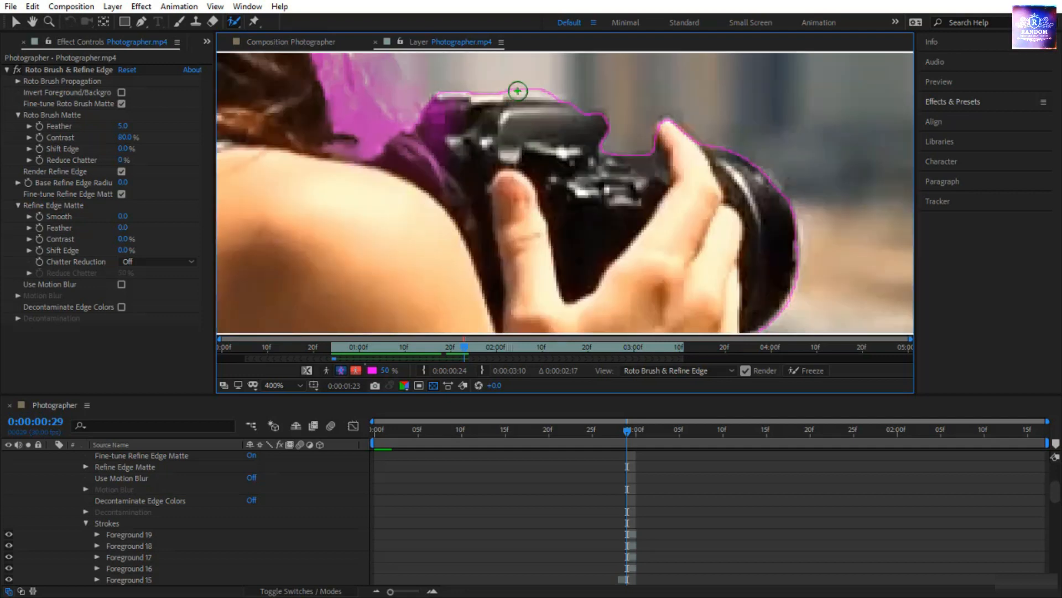
alt+drag(512, 85, 550, 85)
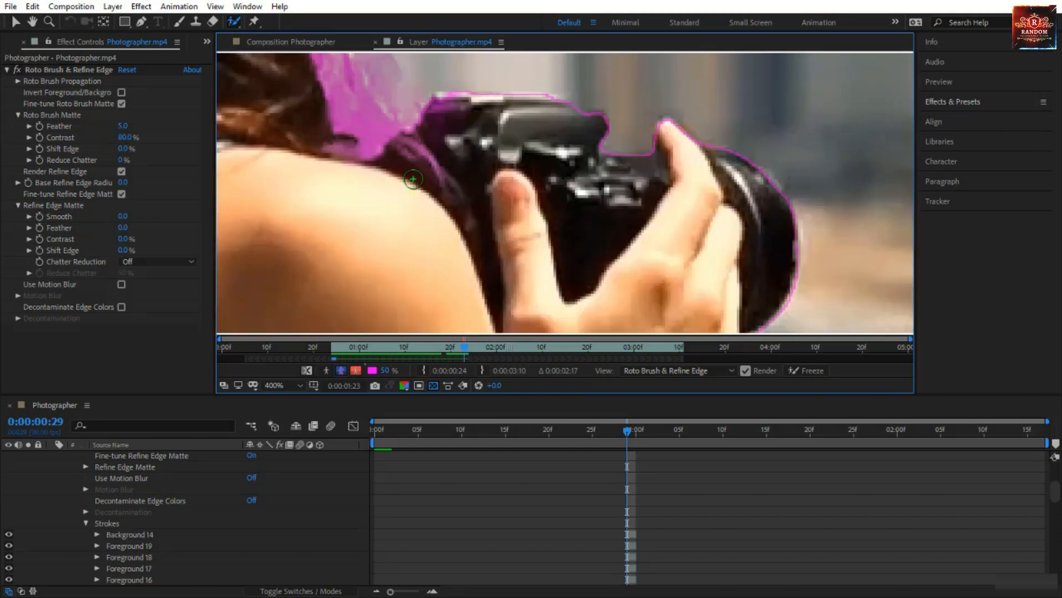
- Advance to 0:00:01:00 and paint a foreground stroke along the top of the camera
key(slash)
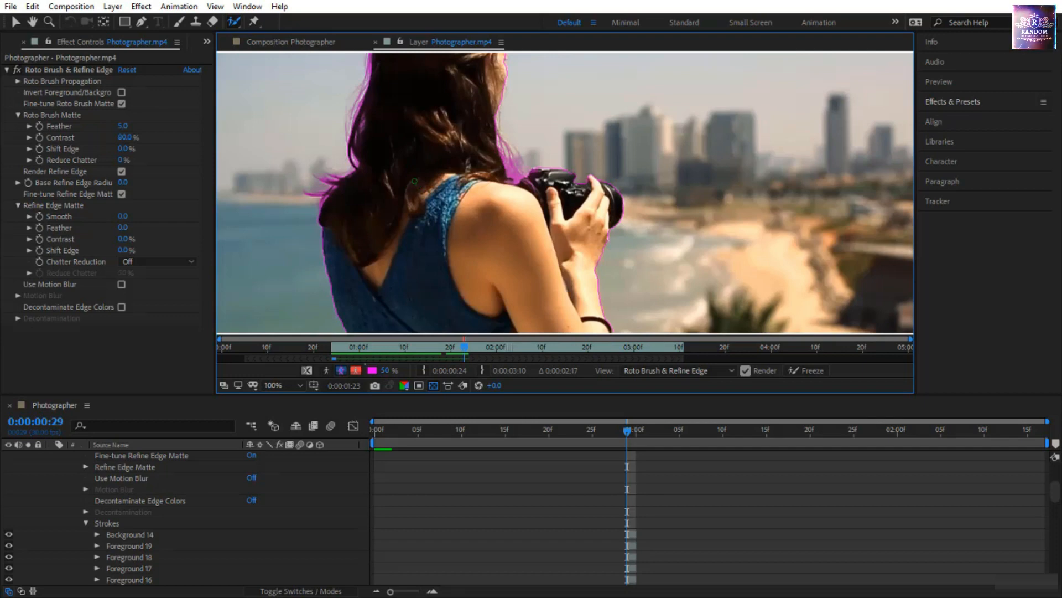
key(Page_Down)
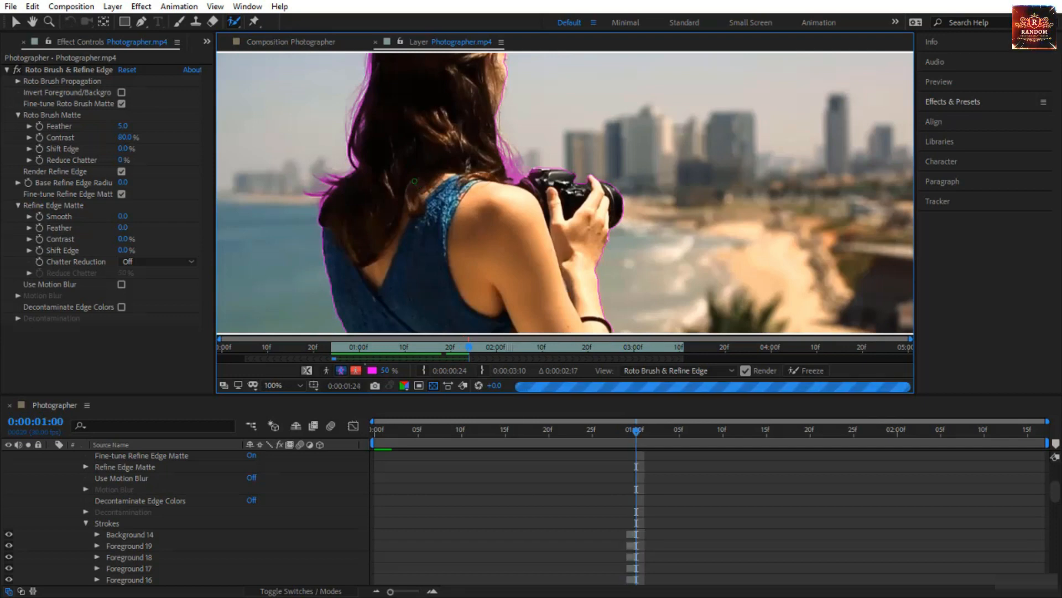
drag(525, 158, 557, 150)
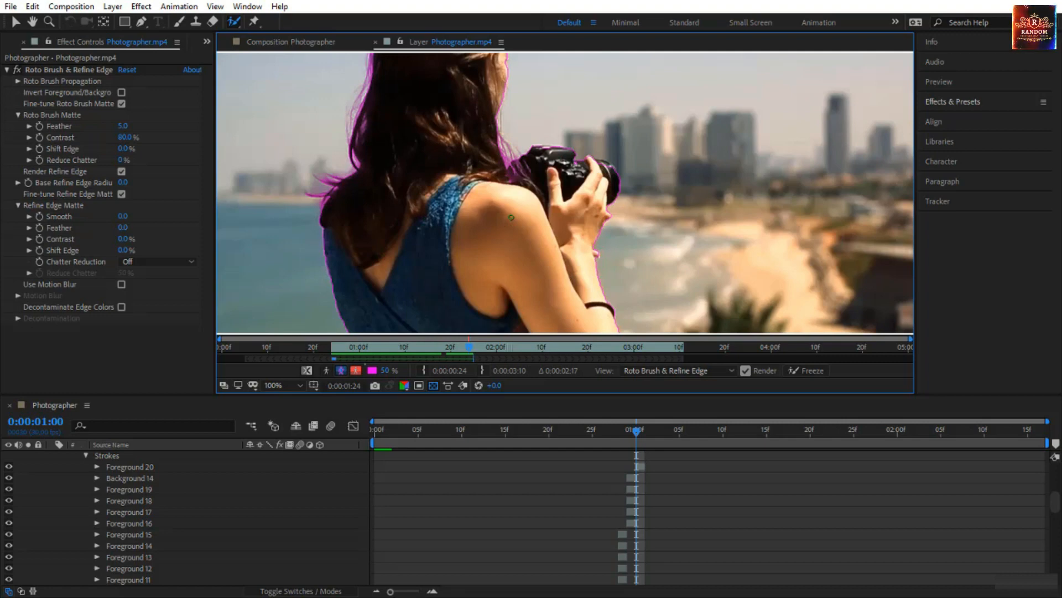
- Propagate the matte to 0:00:01:03, and back at 0:00:01:02 paint background strokes in the gap between the upper arm and forearm
key(Page_Down)
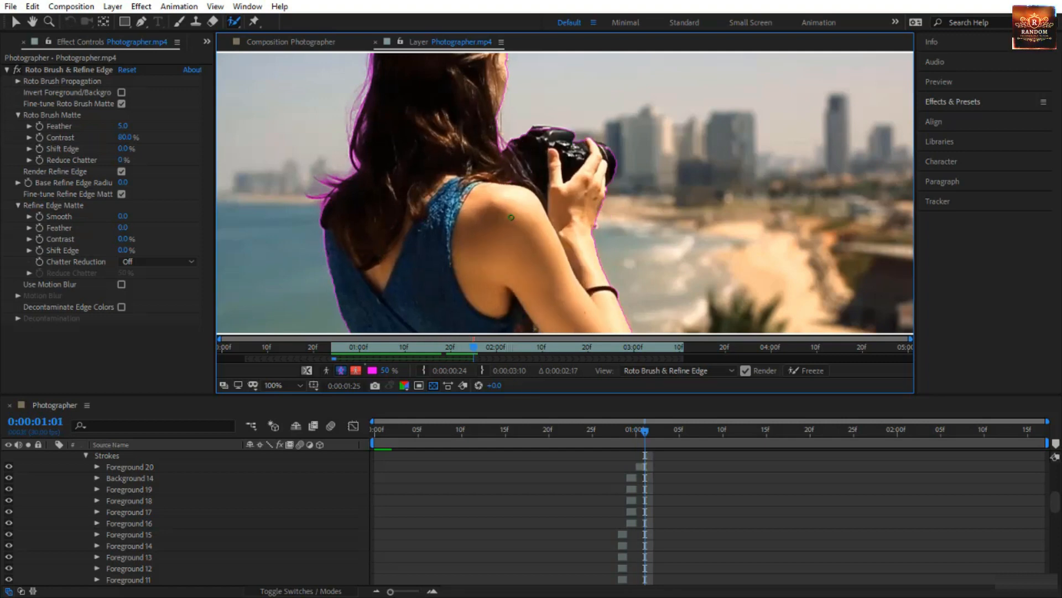
key(Page_Down)
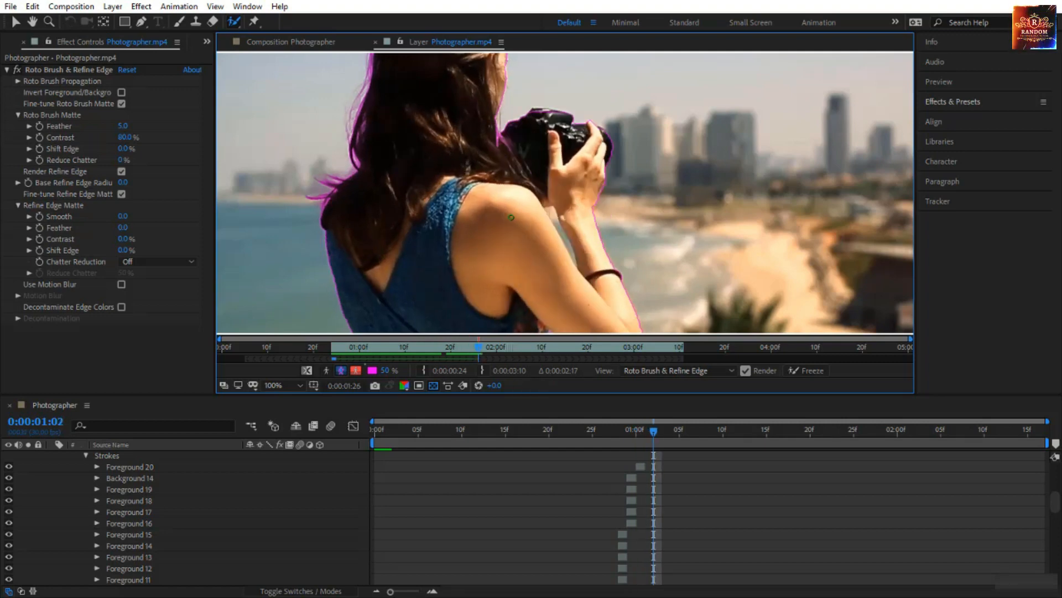
key(Page_Down)
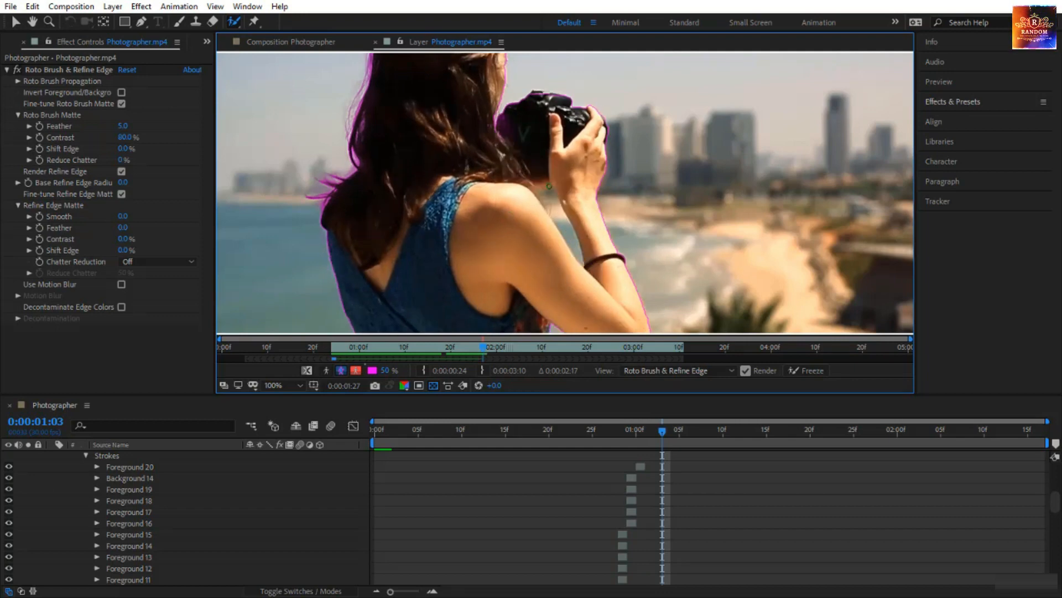
key(Page_Up)
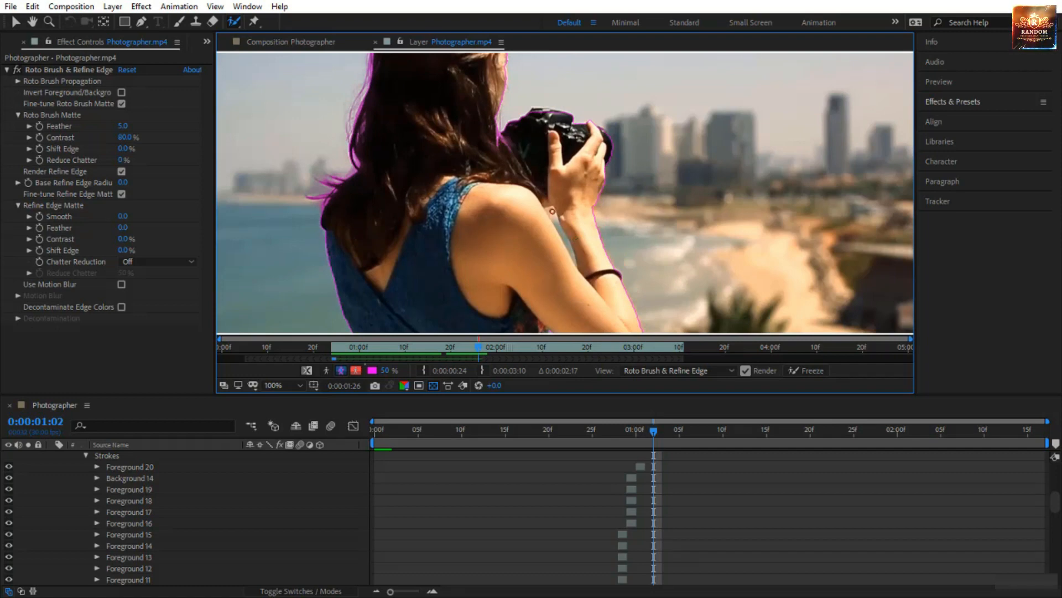
drag(552, 211, 573, 255)
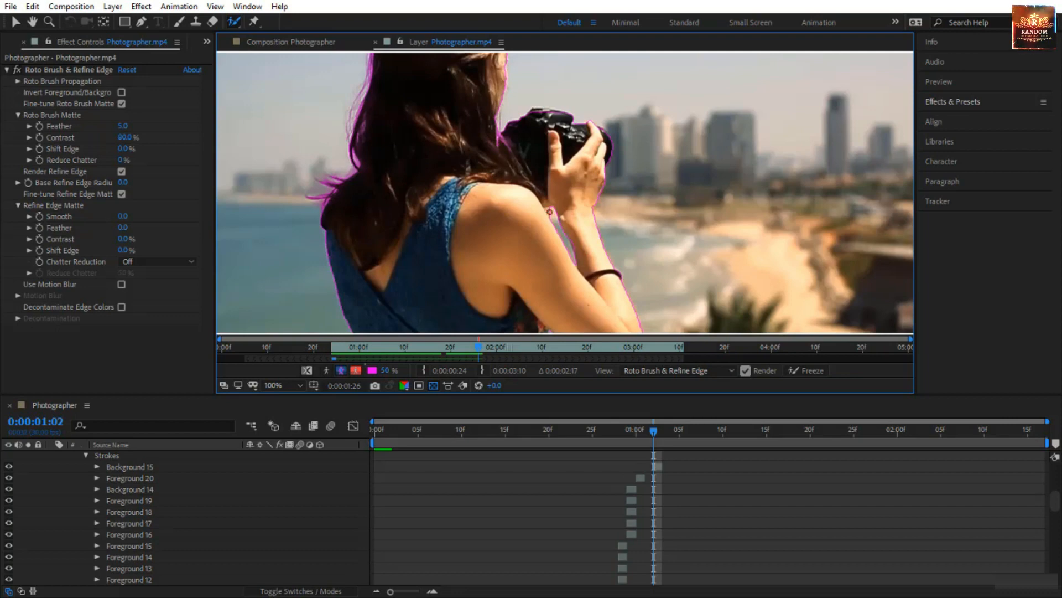
drag(549, 211, 555, 215)
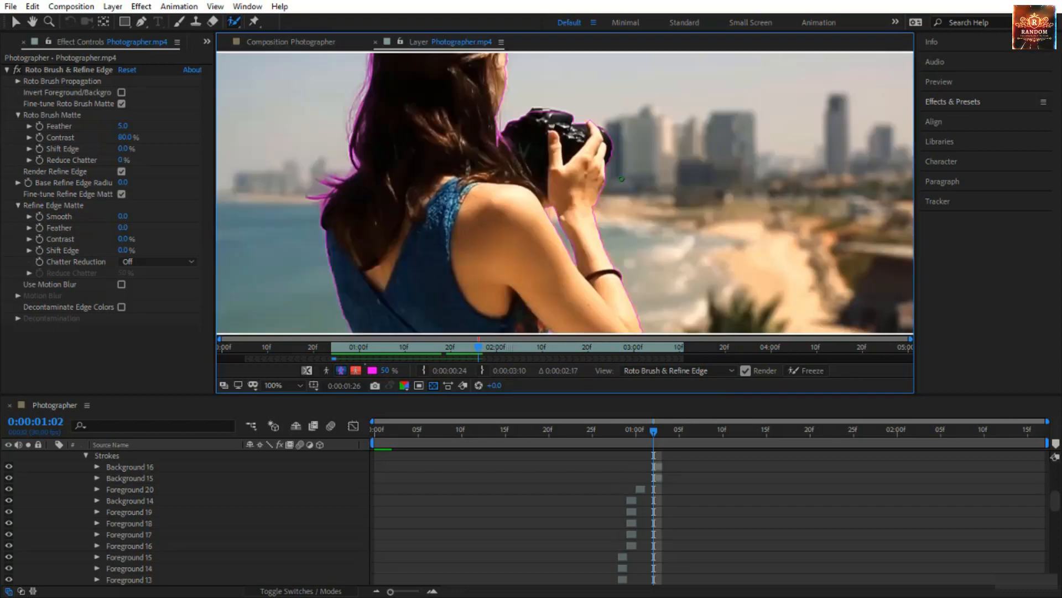
- Advance to 0:00:01:04 and paint a background stroke in the gap between the shoulder and wrist, below the camera
key(Page_Down)
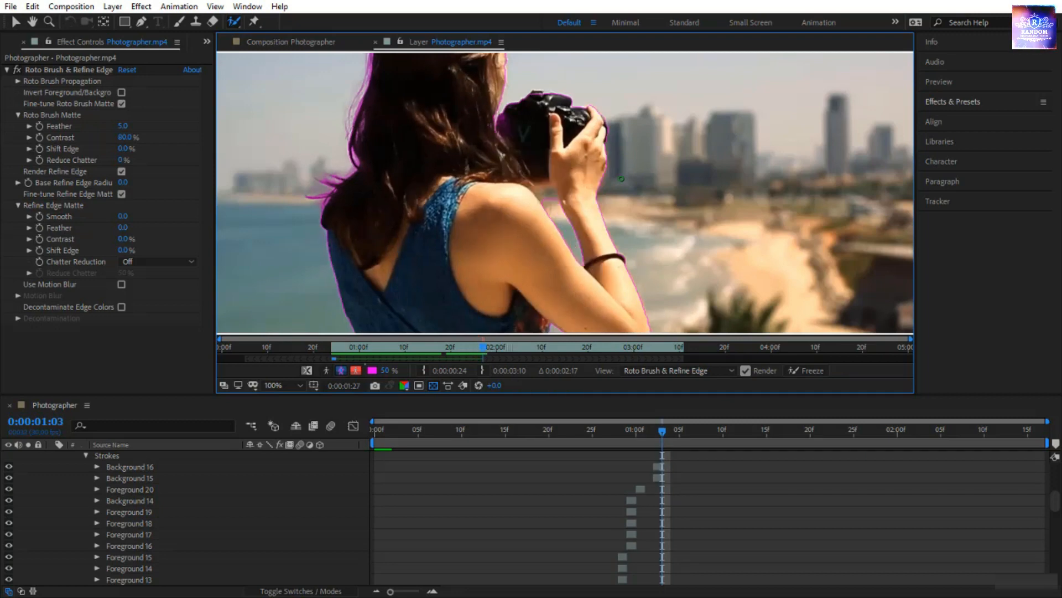
key(Page_Down)
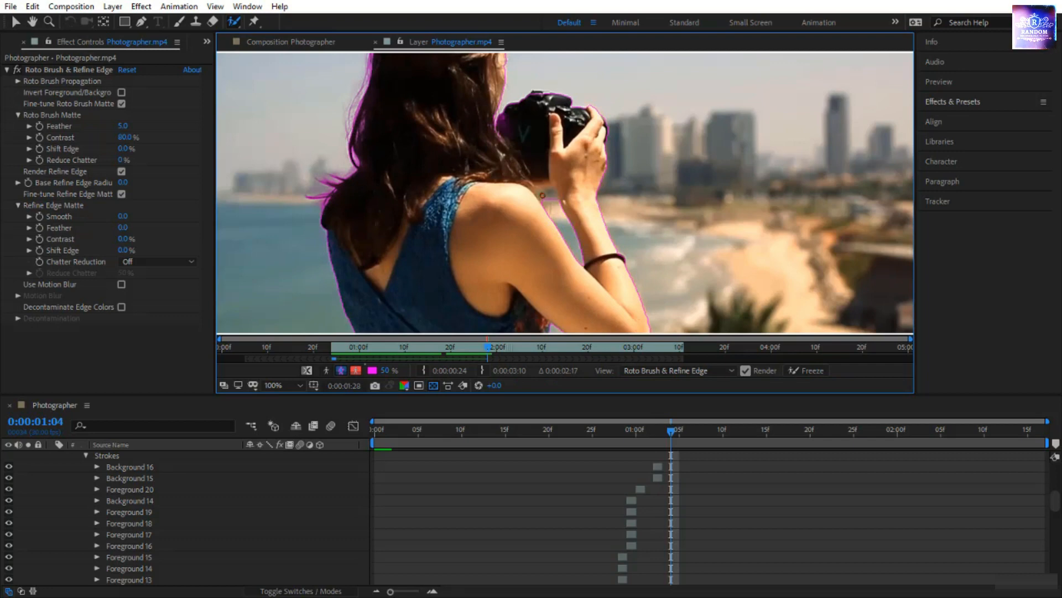
drag(540, 193, 551, 195)
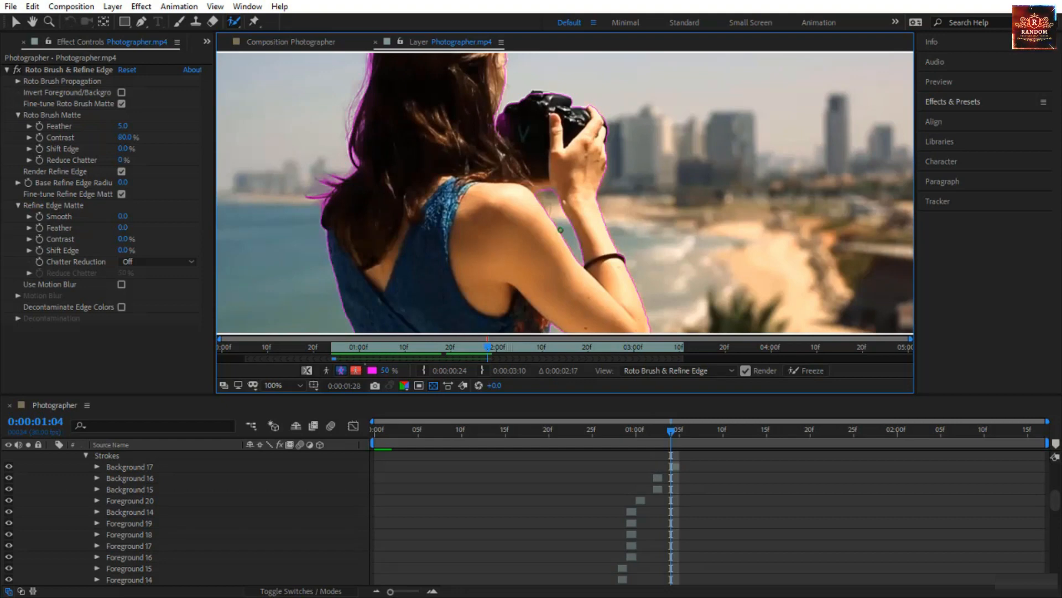
- Propagate the matte frame by frame to 0:00:01:08, and check the cutout from the waist up to the head
key(Page_Down)
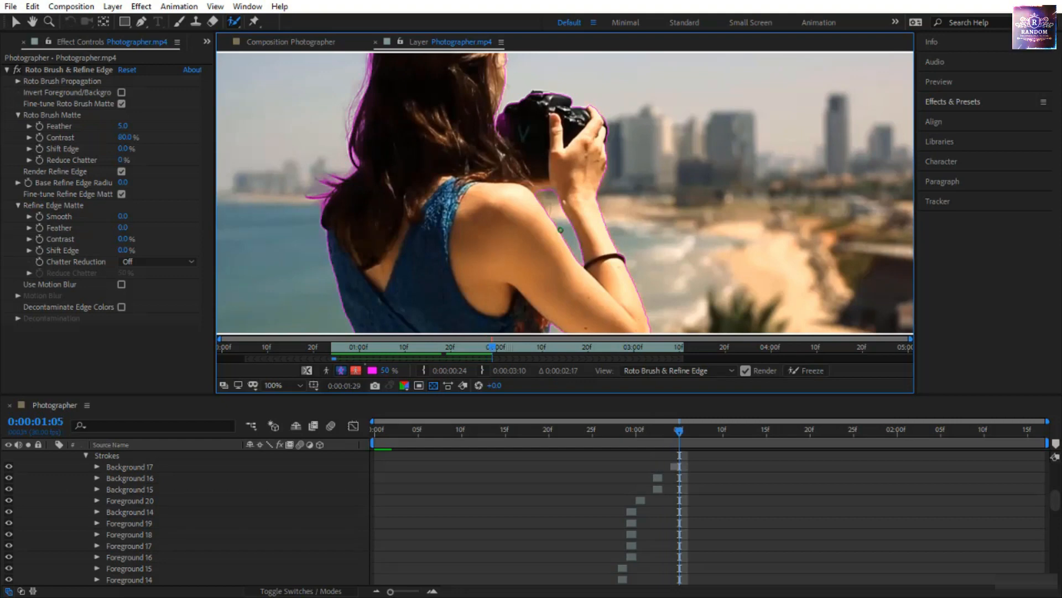
key(Page_Down)
key(Page_Down)
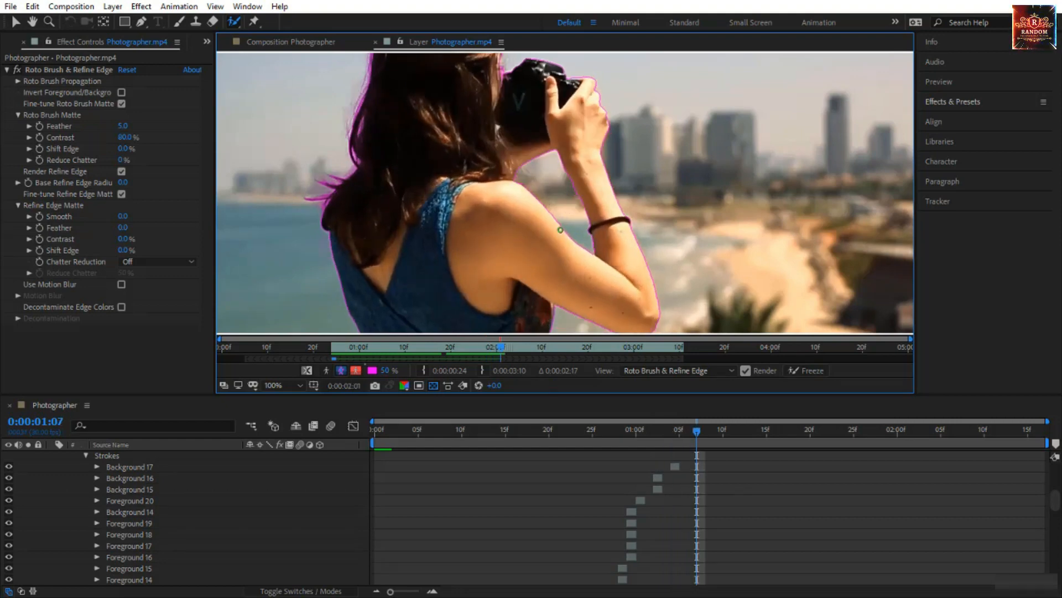
key(Page_Down)
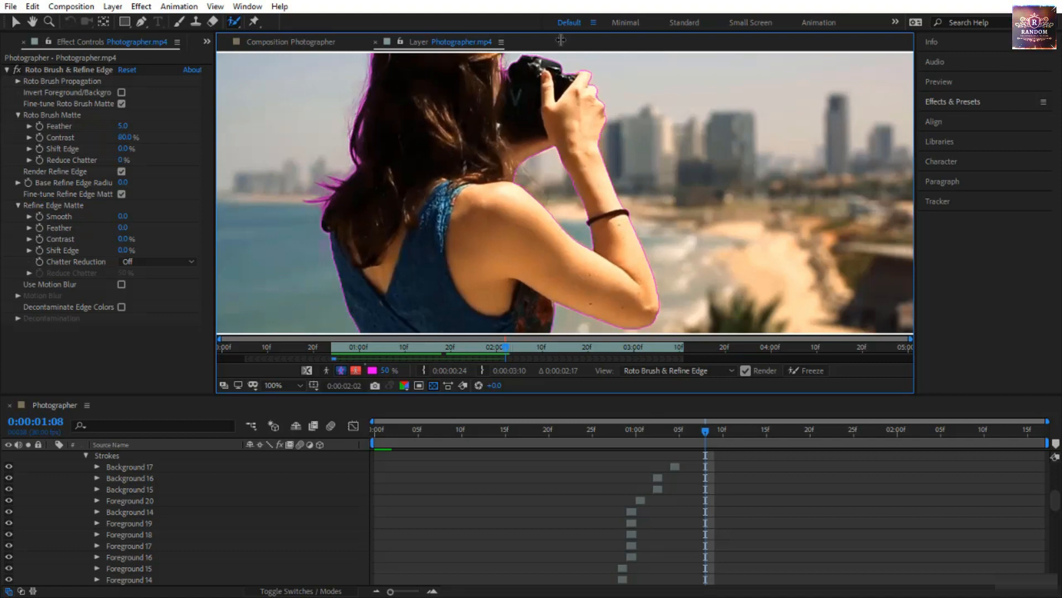
drag(399, 285, 567, 71)
drag(598, 164, 498, 212)
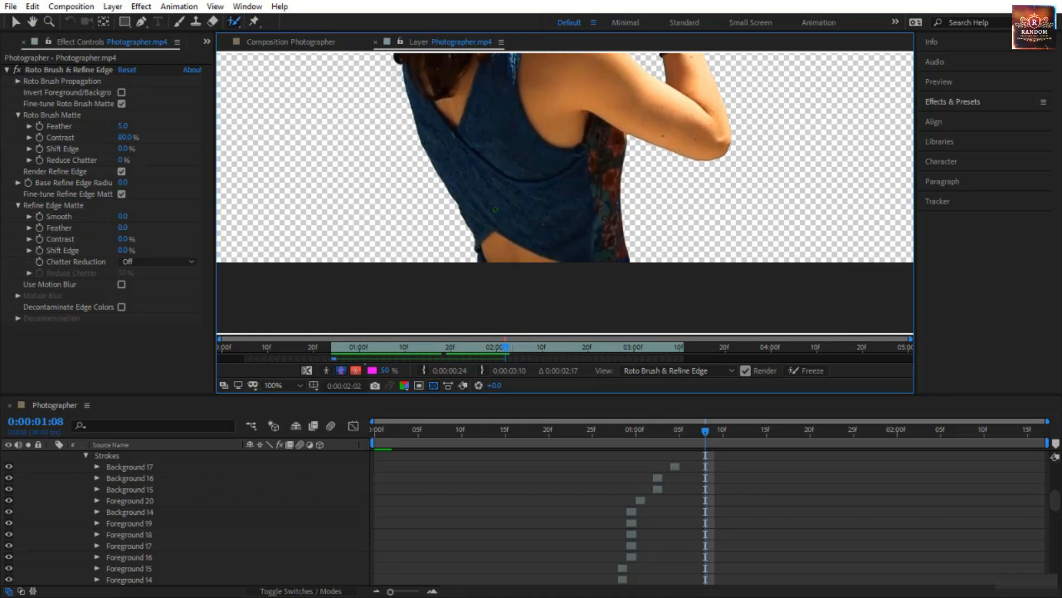
mouse_move(569, 147)
mouse_down()
mouse_move(526, 277)
mouse_move(516, 255)
mouse_move(503, 280)
mouse_up()
- Propagate the matte frame by frame to 0:00:01:14, and fit the whole picture in view to check the outline
key(Page_Down)
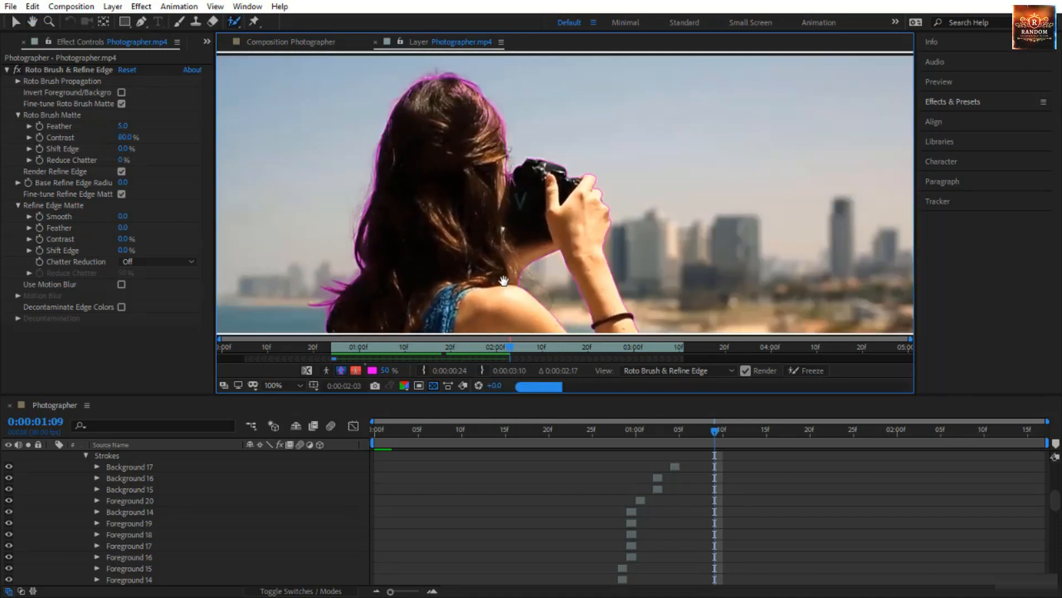
key(Page_Down)
key(Page_Down)
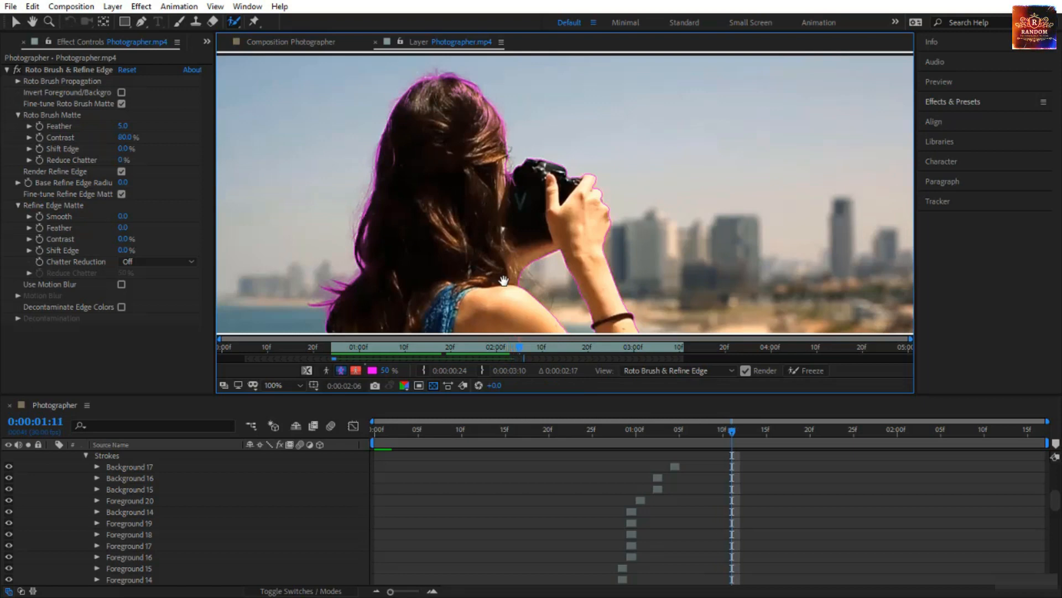
key(Page_Down)
key(Page_Down)
key(Page_Down)
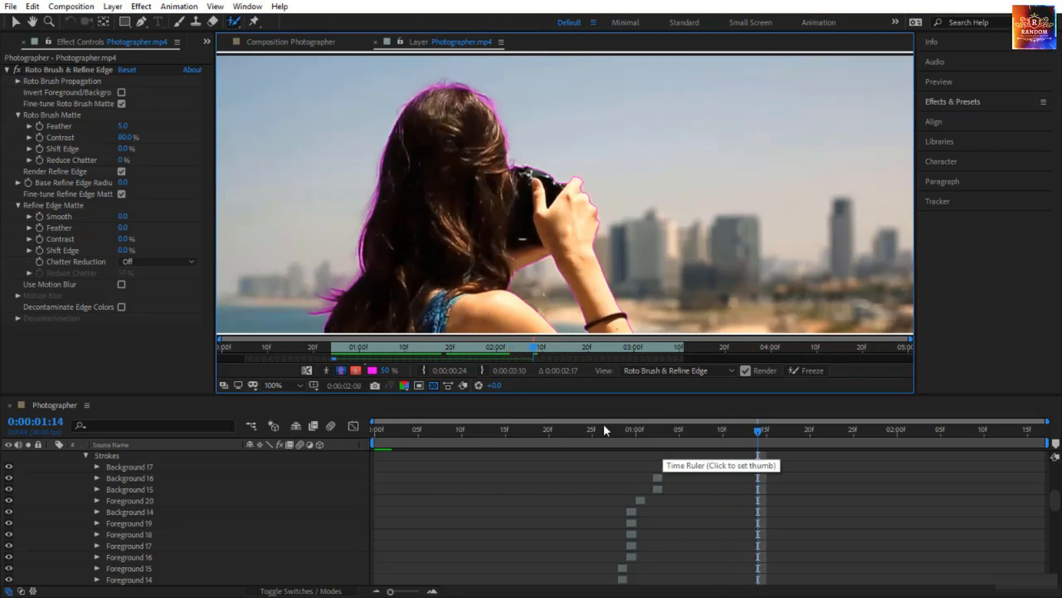
click(267, 384)
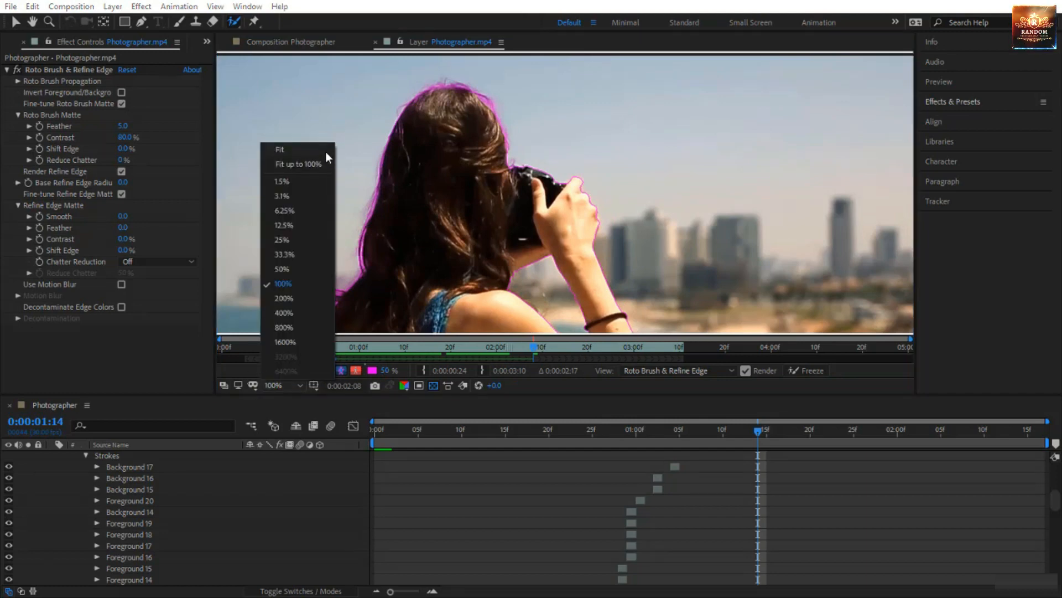
click(314, 165)
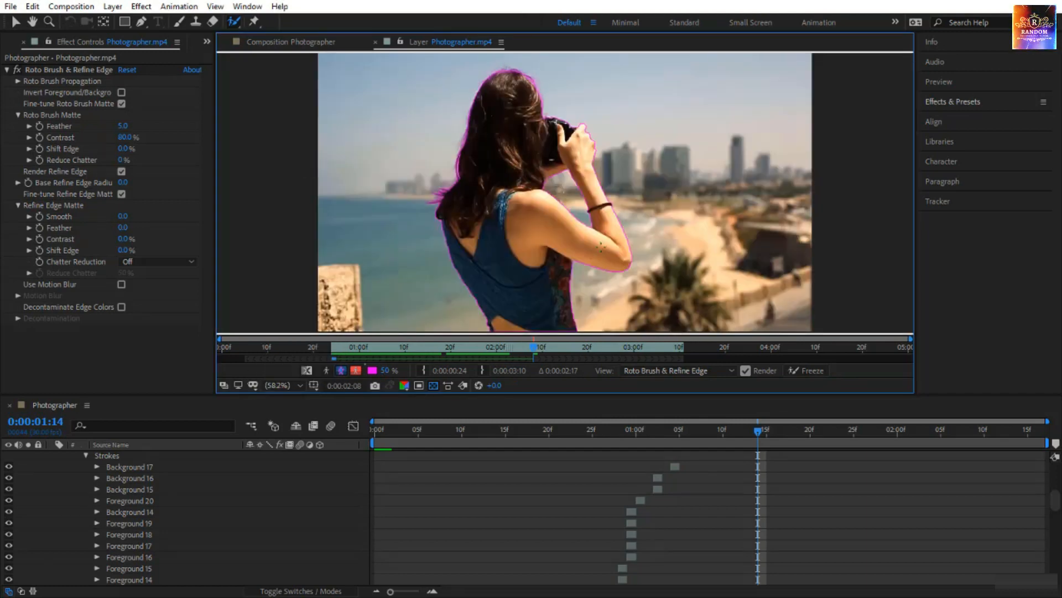
- Play the clip in the Layer view to propagate the matte beyond 0:00:01:14
key(alt+5)
key(alt+5)
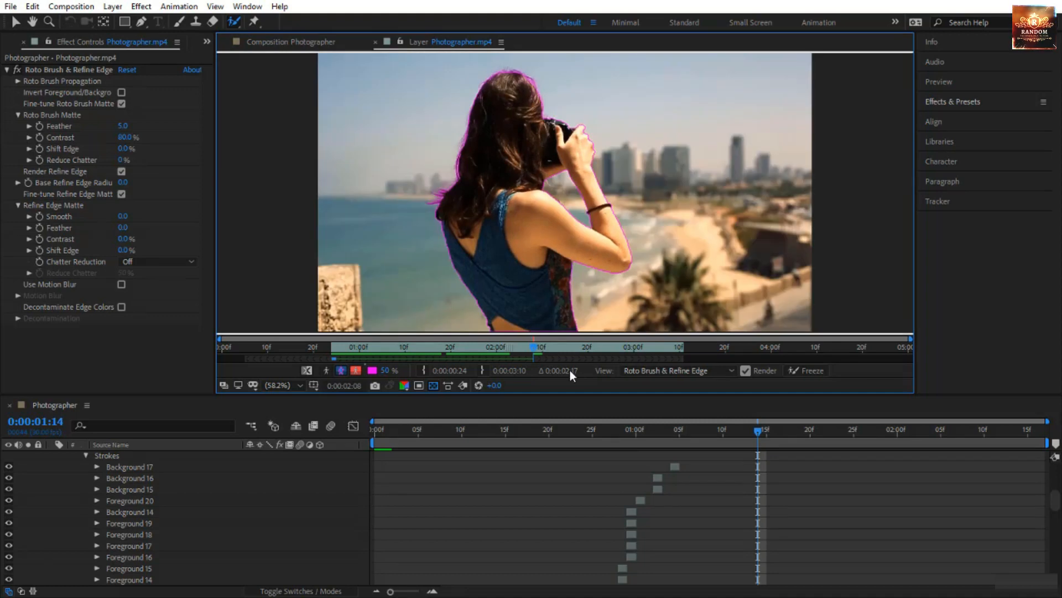
key(space)
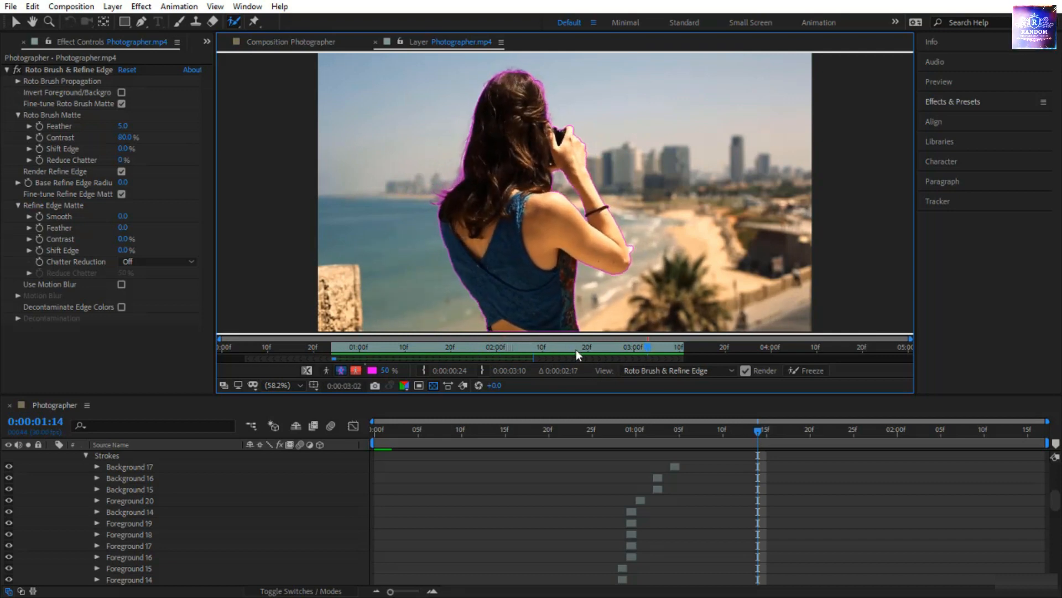
- Go to 0:00:01:21 and paint a background stroke over the stray bump on the outer edge of the elbow
mouse_move(578, 351)
mouse_down()
mouse_move(621, 350)
mouse_move(560, 354)
mouse_up()
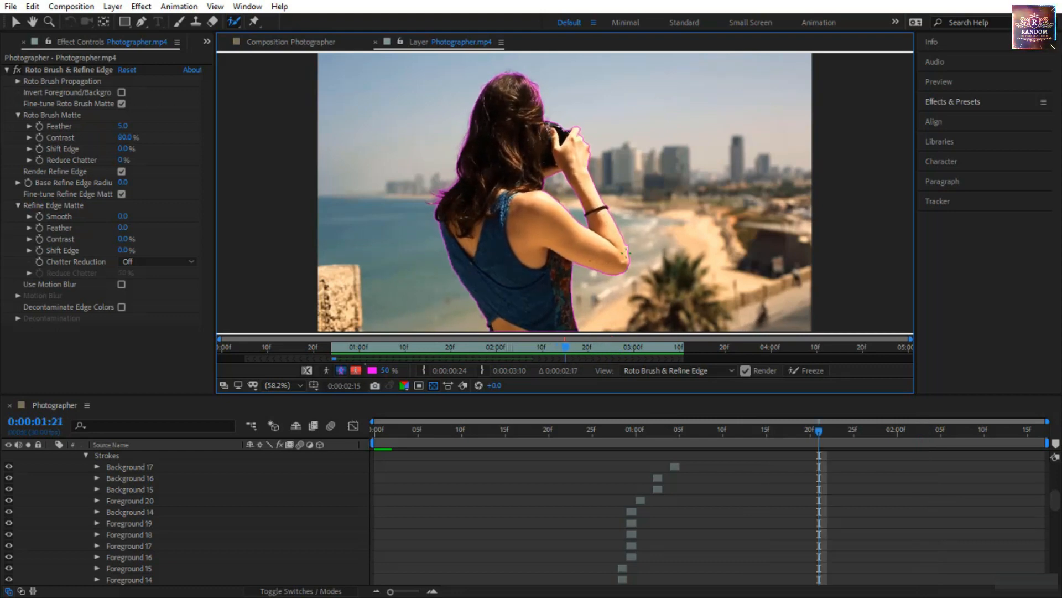
scroll(628, 244, up, 5)
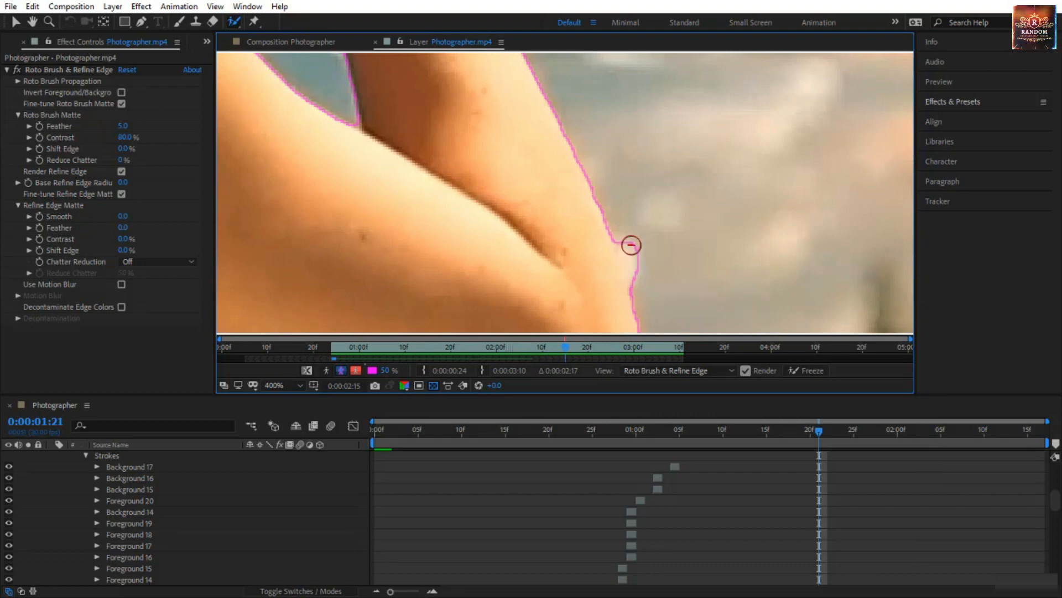
drag(631, 244, 638, 270)
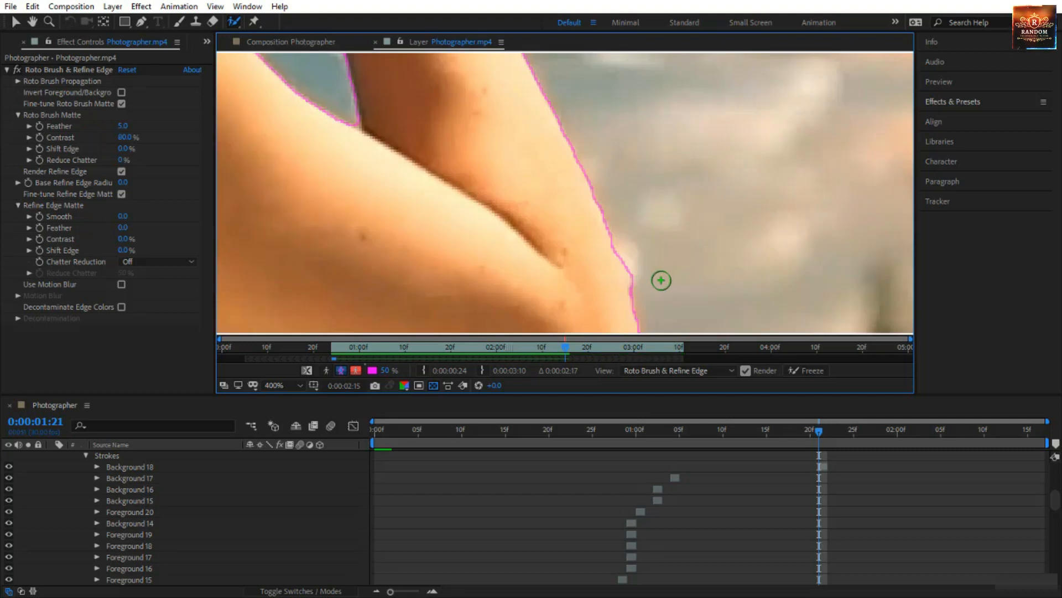
- Propagate the matte frame by frame to 0:00:02:01, checking the outline around the elbow
key(Page_Down)
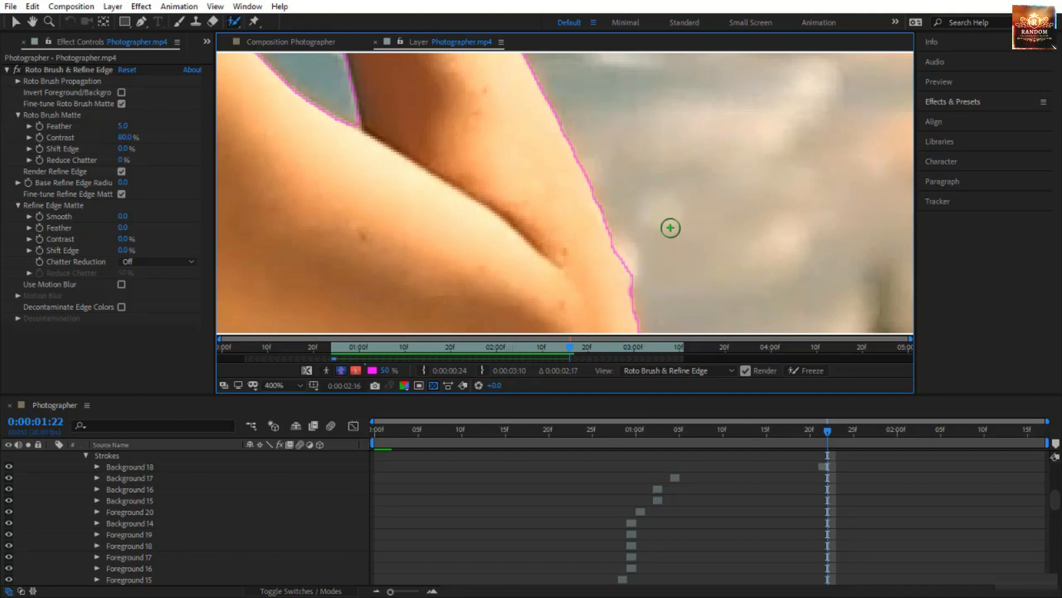
key(Page_Down)
key(Page_Down)
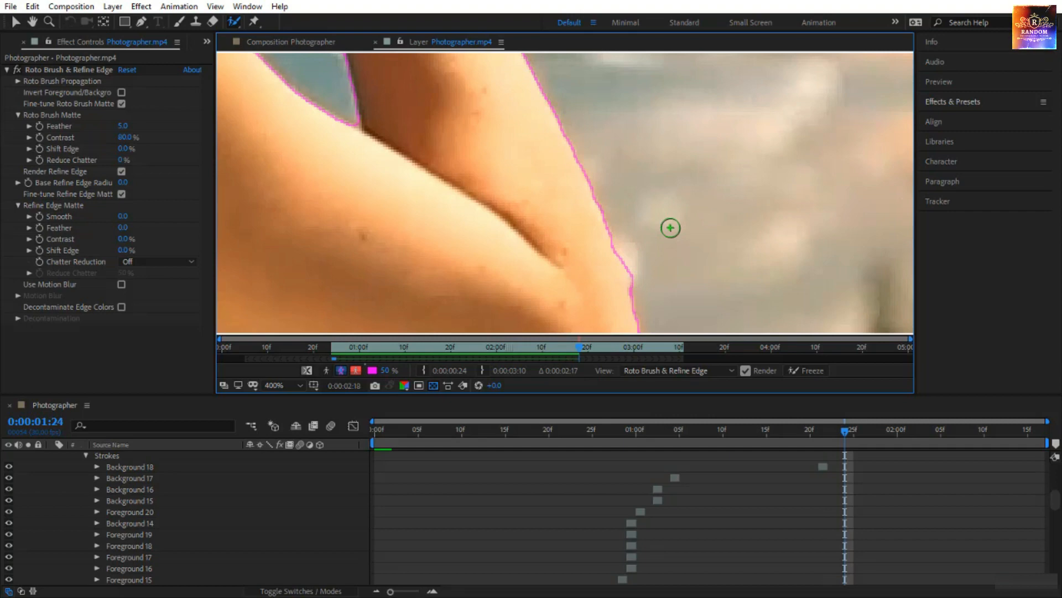
key(Page_Down)
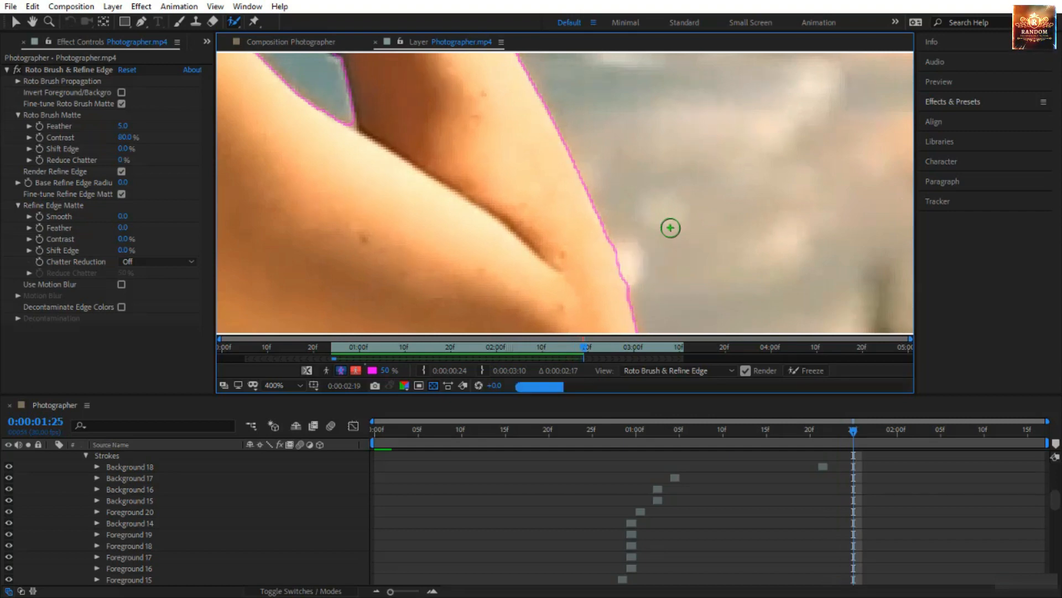
key(Page_Down)
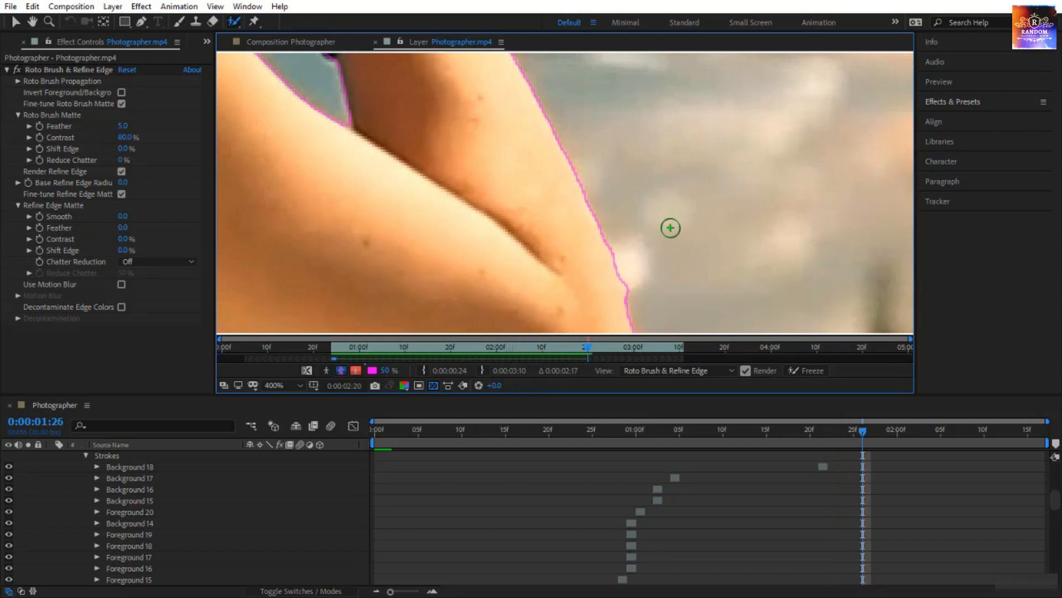
key(Page_Down)
key(Page_Down)
key(Page_Down)
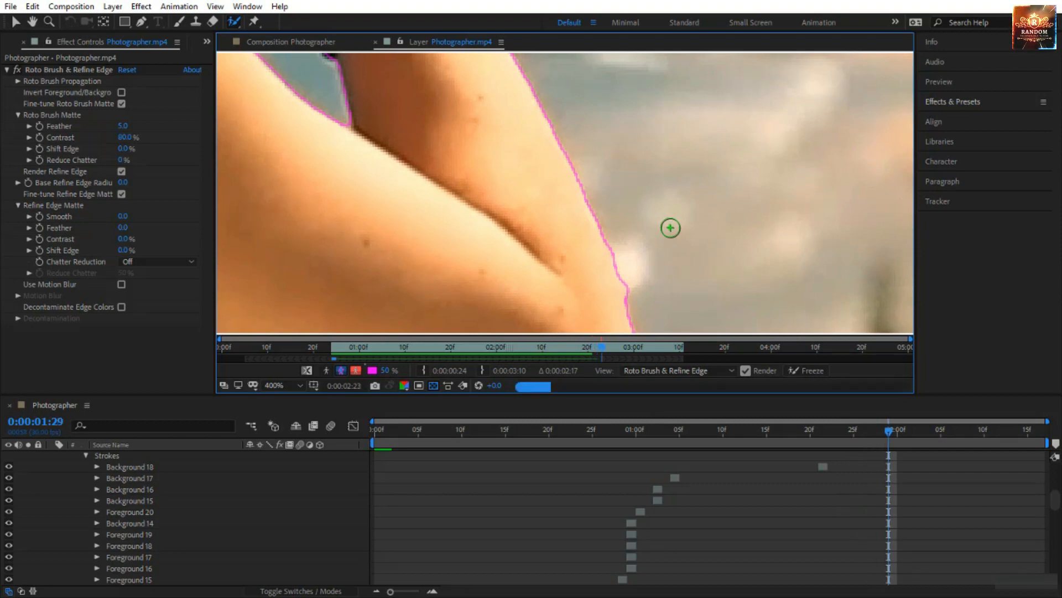
key(Page_Down)
key(Page_Down)
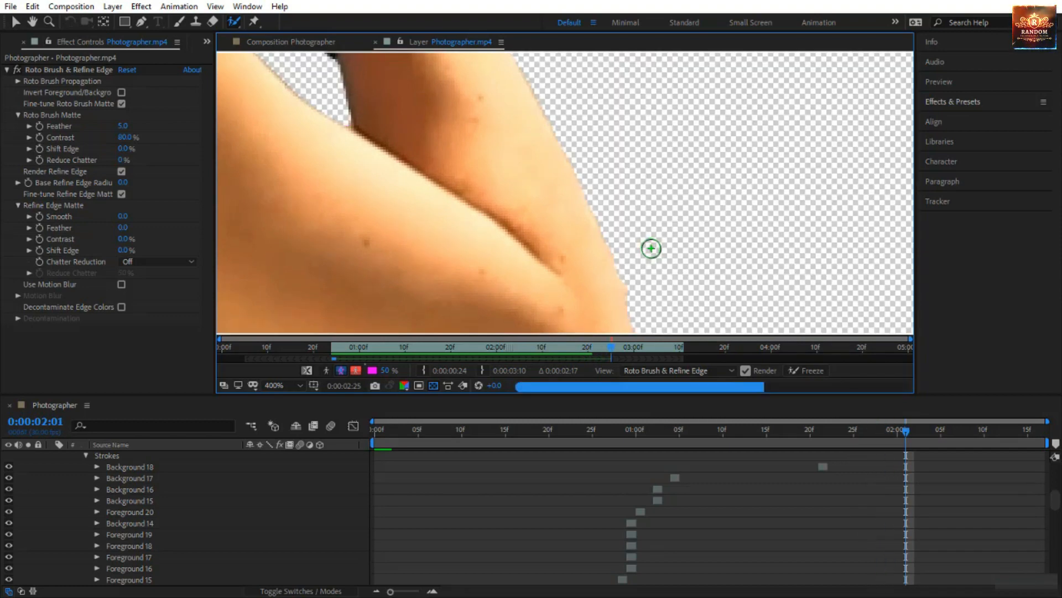
- Fit the whole picture in view, propagate the matte through the rest of the Roto Brush span, and return to 0:00:02:02
click(270, 385)
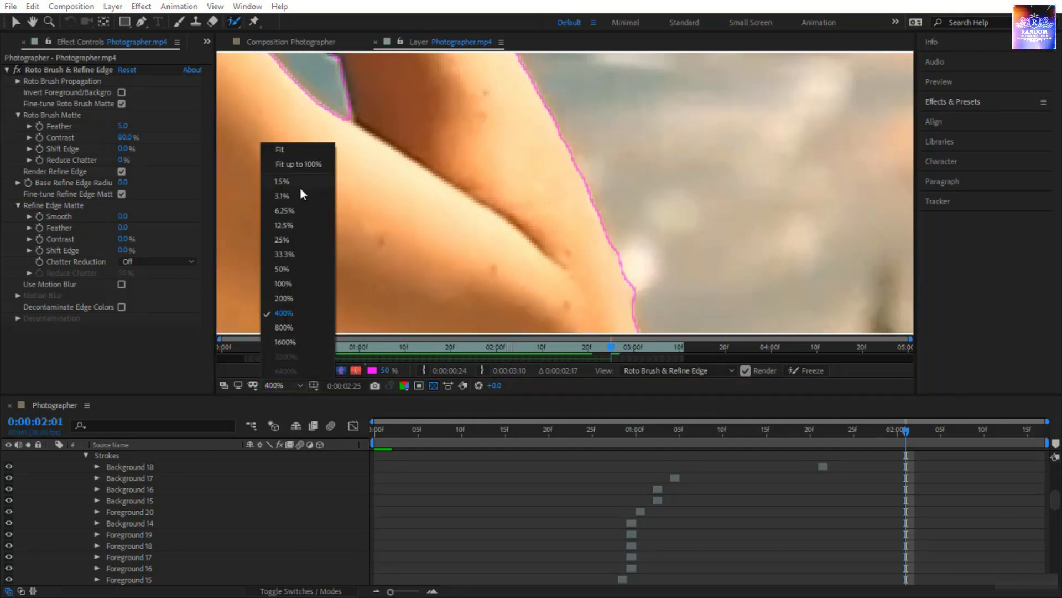
click(321, 165)
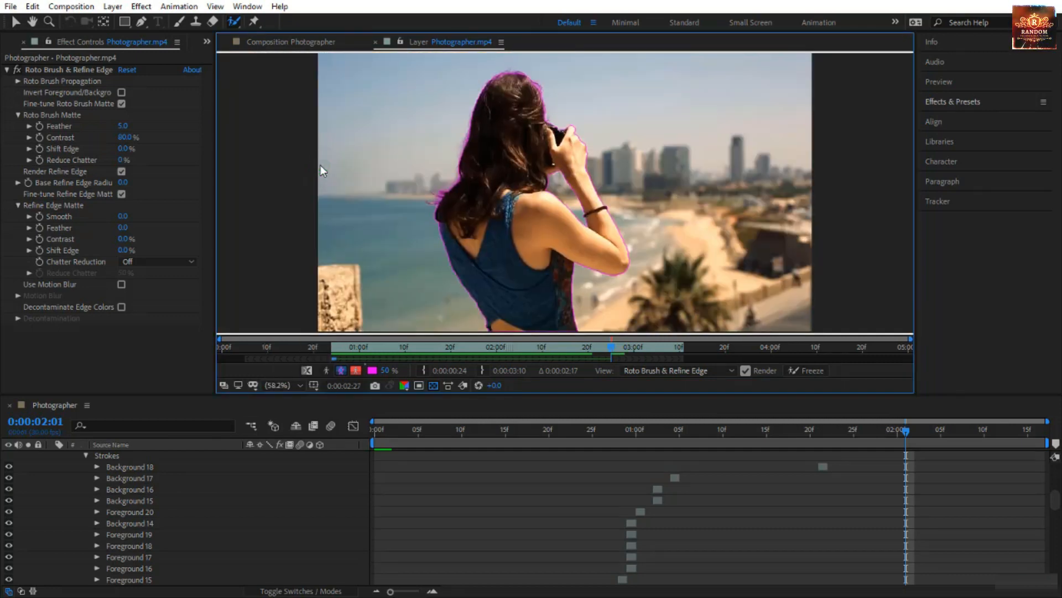
key(Page_Down)
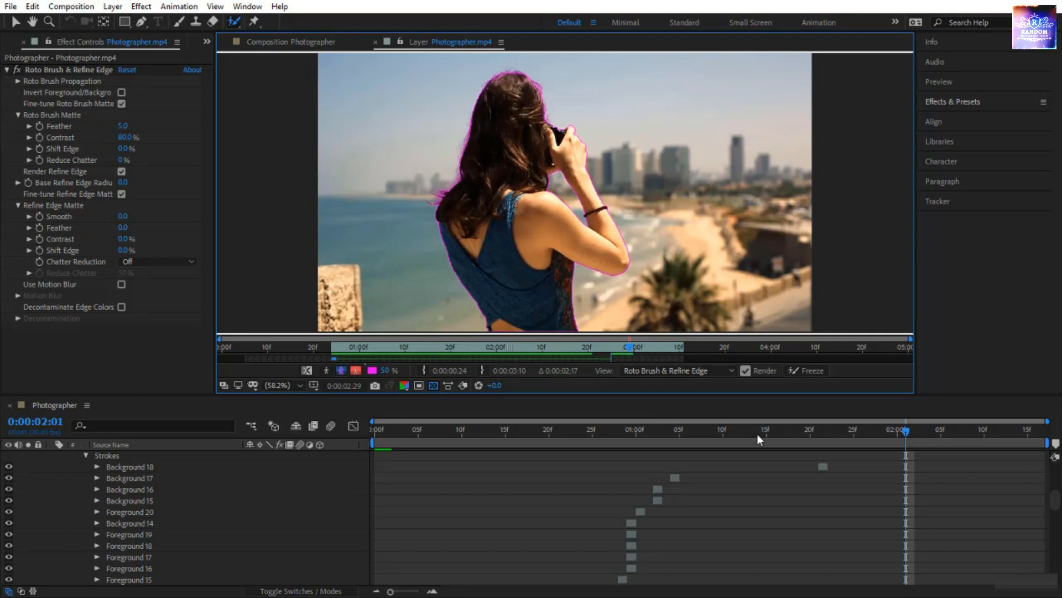
key(Page_Down)
key(Page_Down)
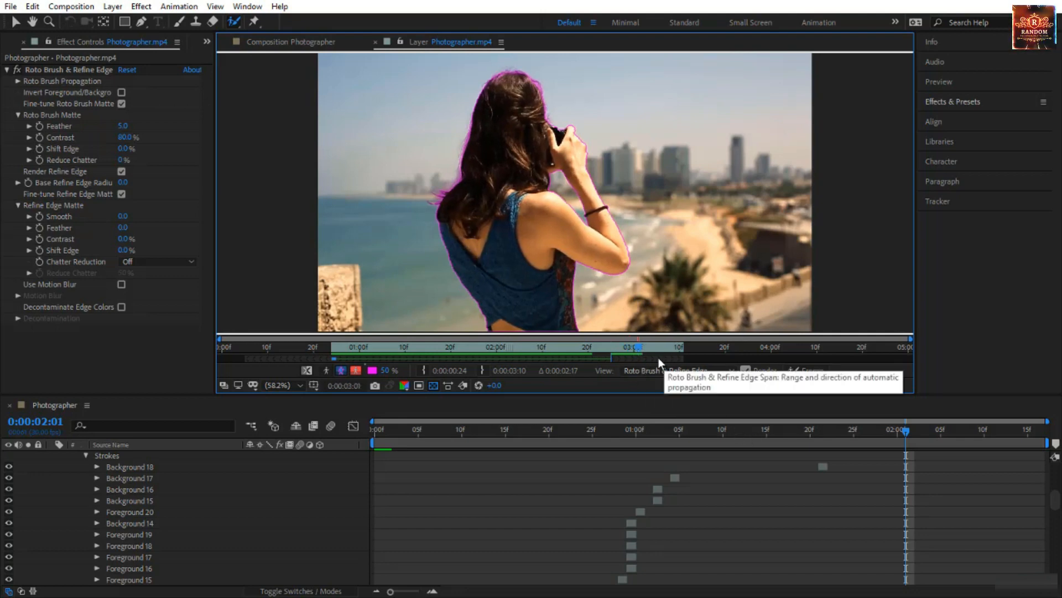
key(Page_Down)
key(Page_Down)
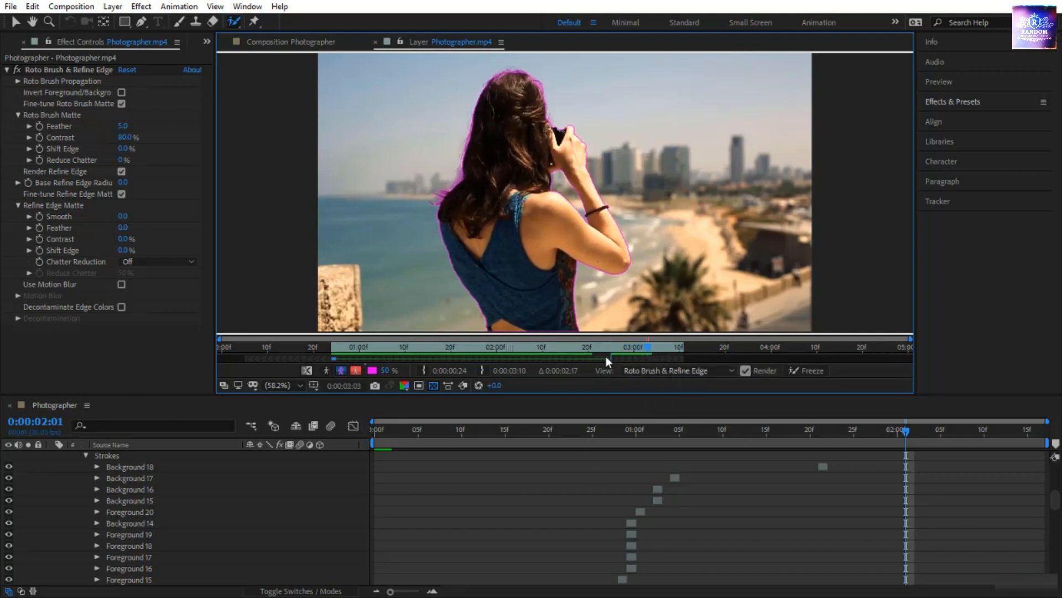
key(Page_Down)
key(Page_Down)
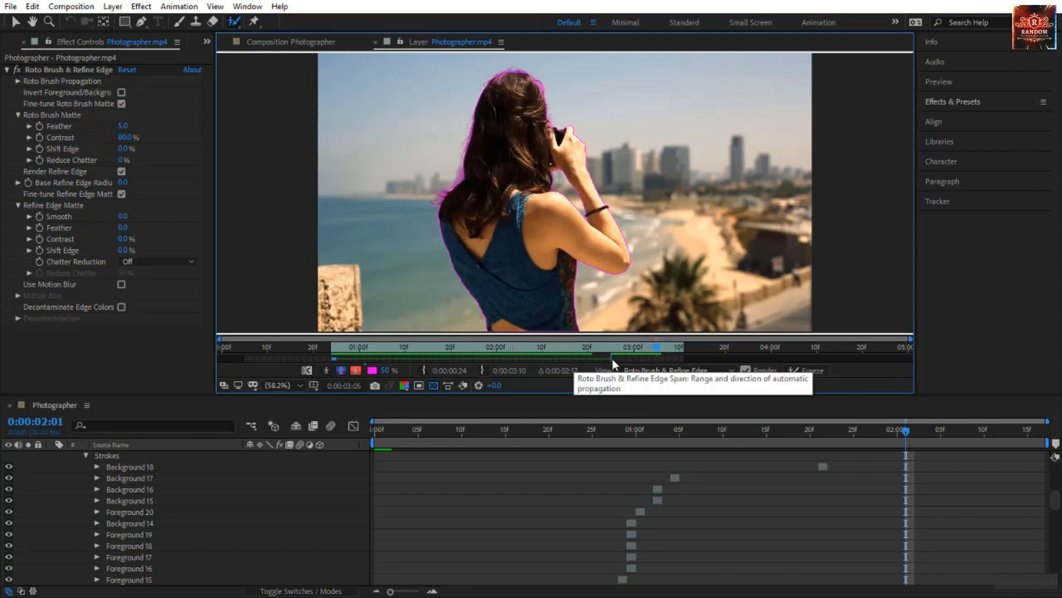
key(Page_Down)
key(Page_Down)
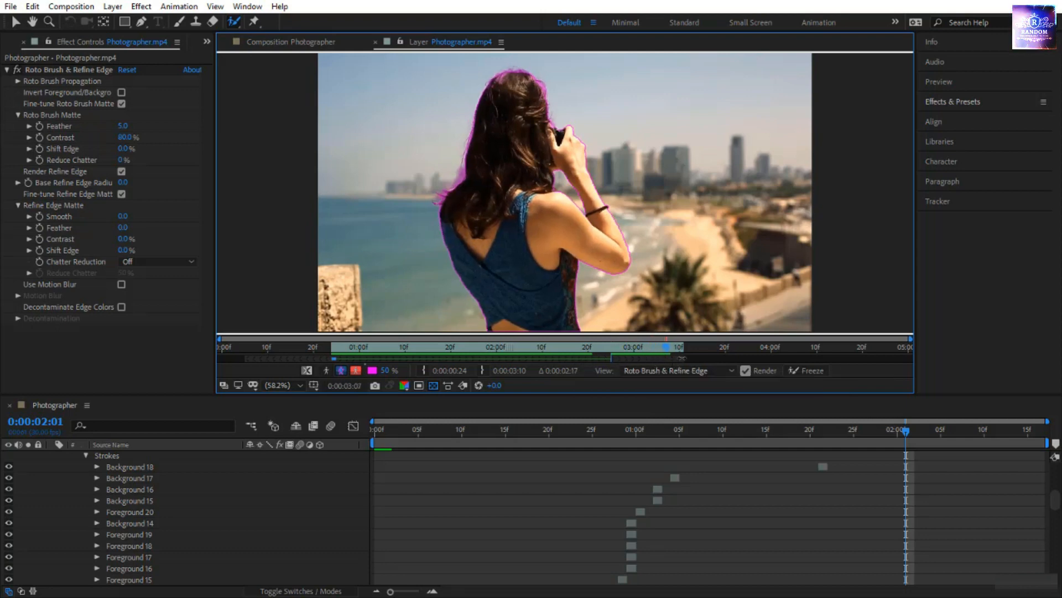
key(Page_Down)
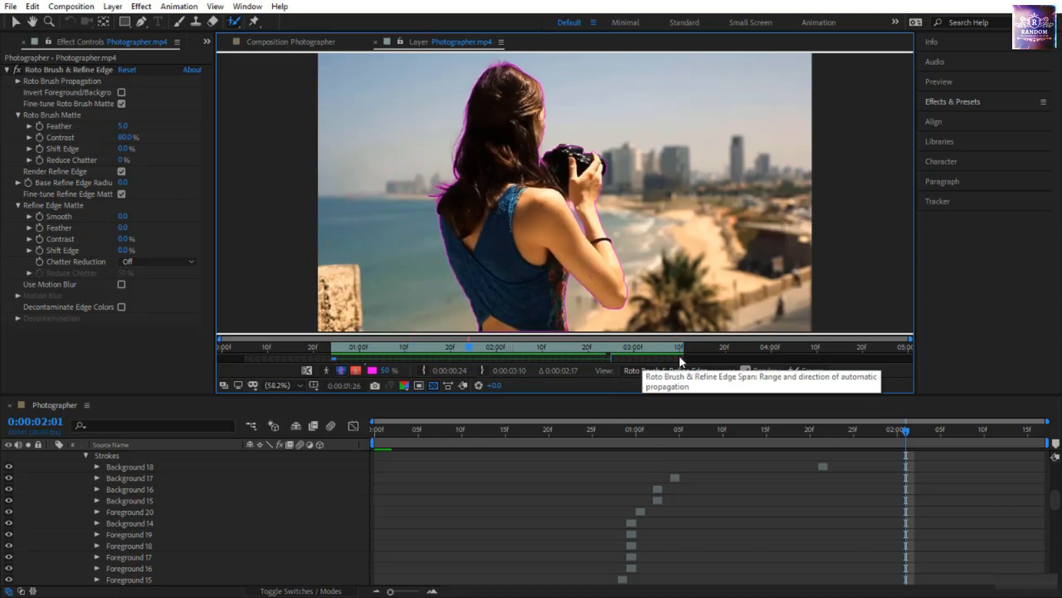
click(617, 347)
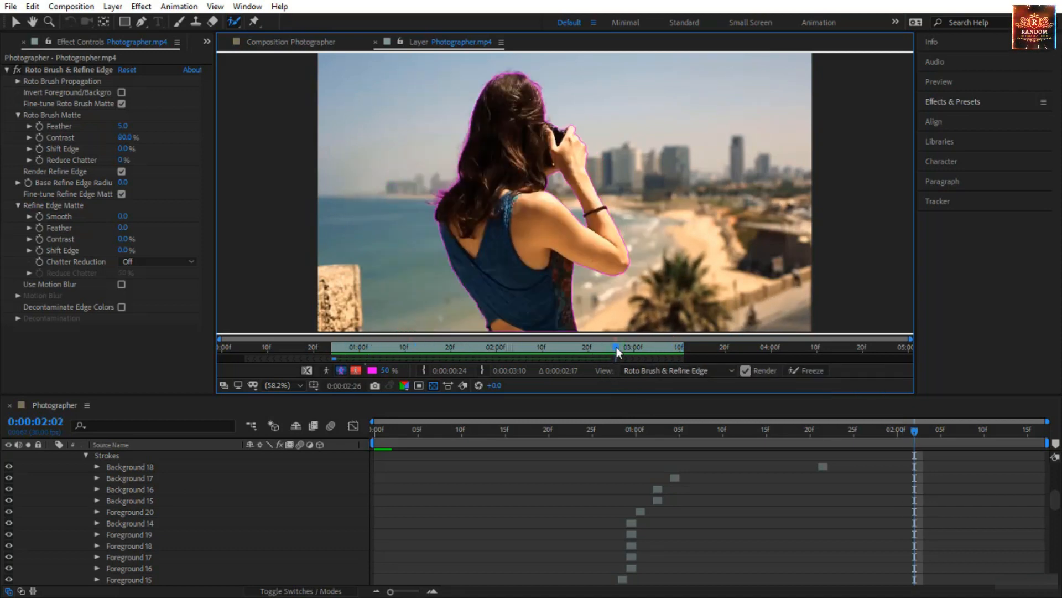
- Play the Photographer composition from the first frame to check the cutout on transparency, and move to 0:00:00:12
click(280, 42)
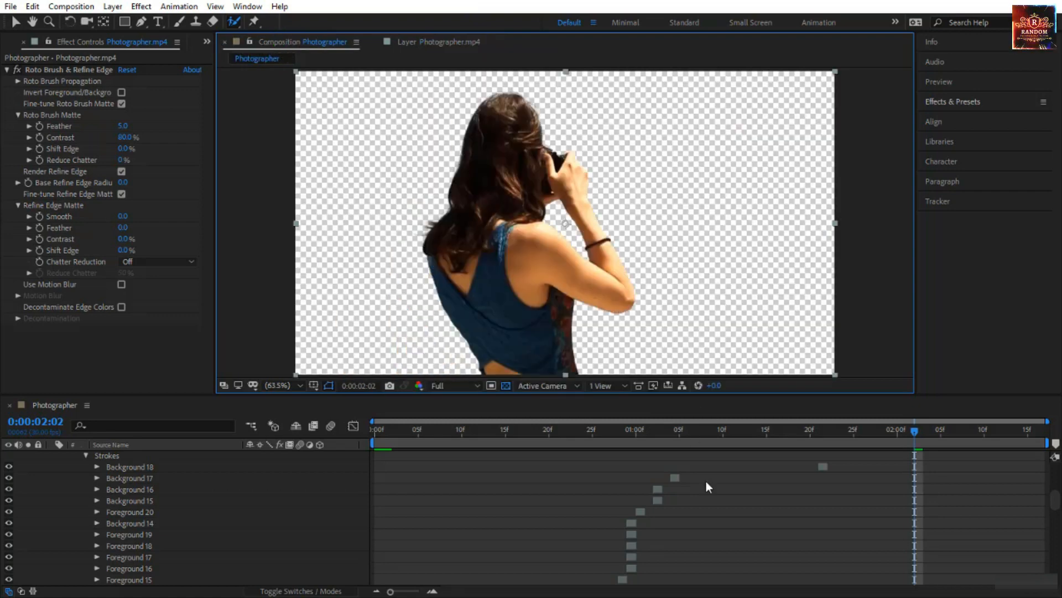
drag(723, 429, 287, 476)
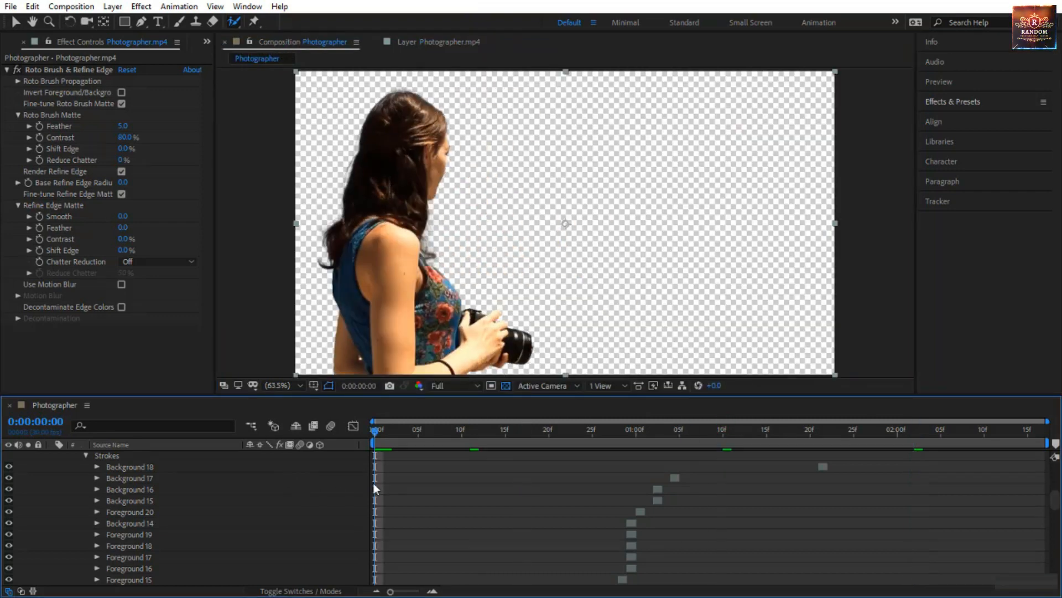
key(space)
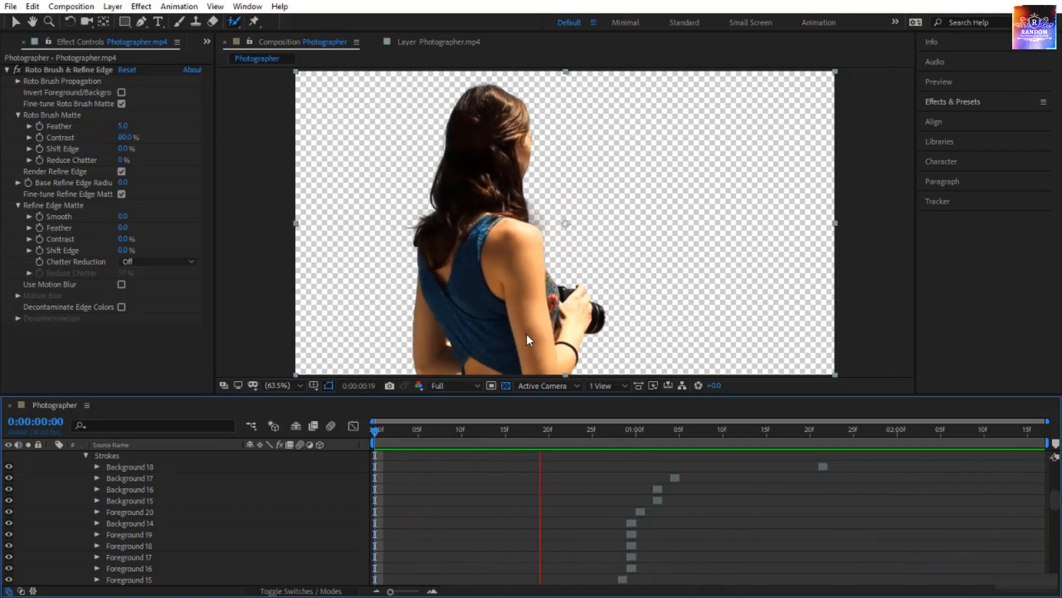
click(377, 431)
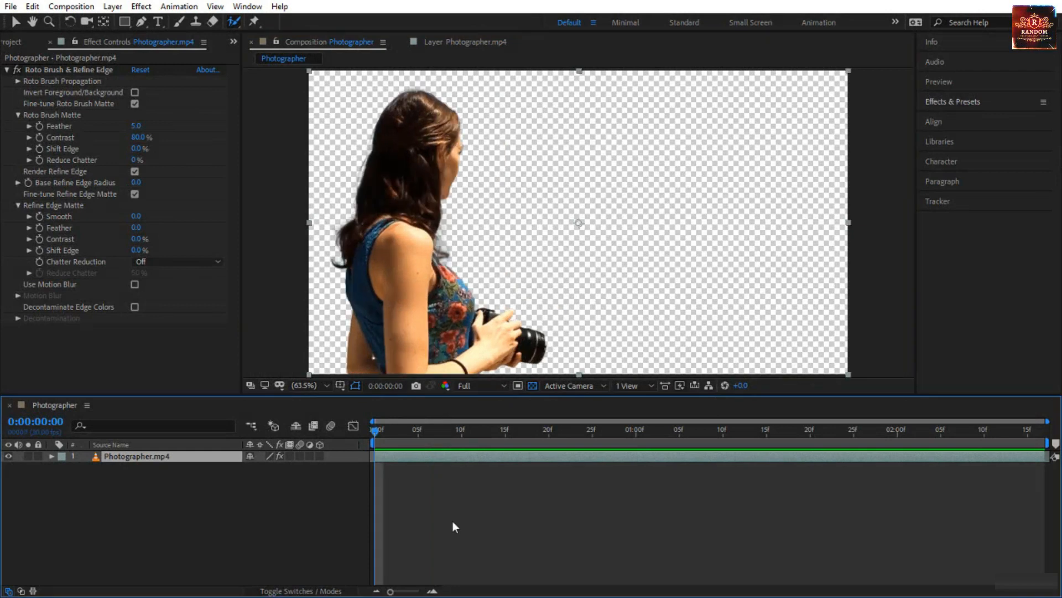
key(space)
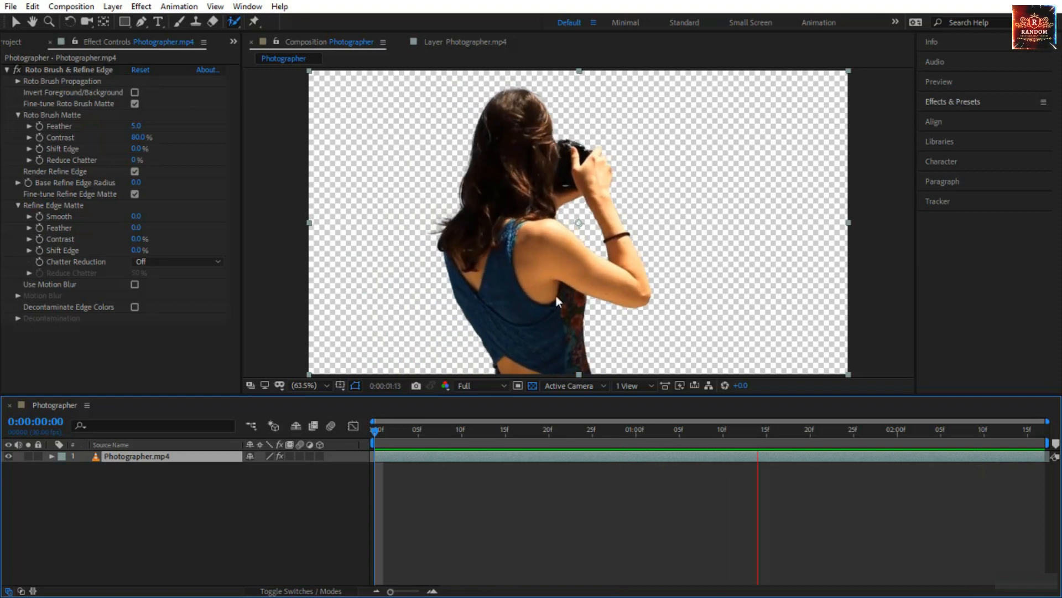
click(378, 429)
drag(381, 434, 481, 449)
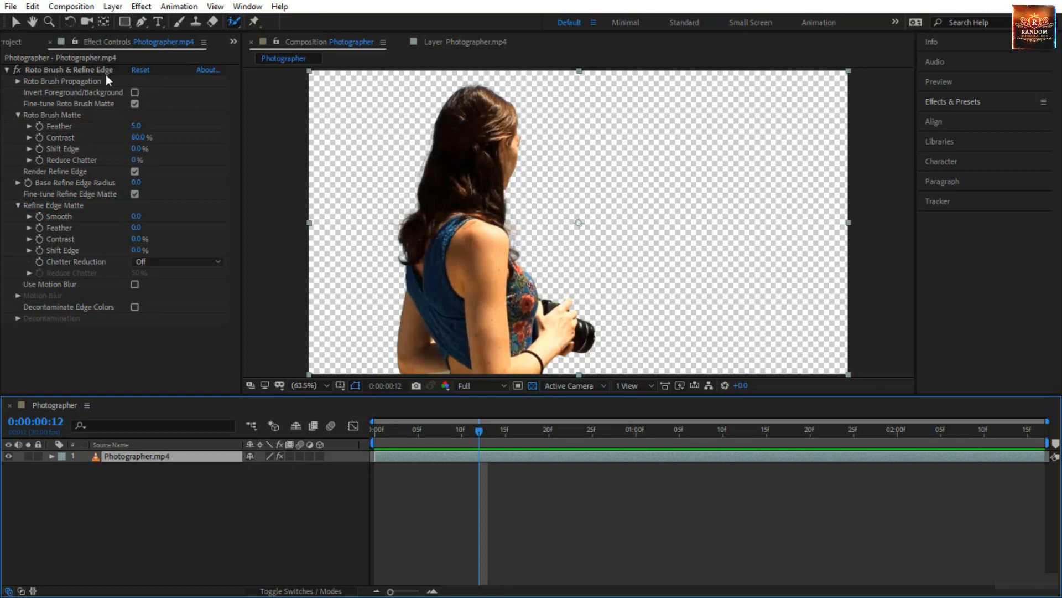
- Add River - 14205.mp4 to the composition as the background layer below Photographer.mp4
click(200, 510)
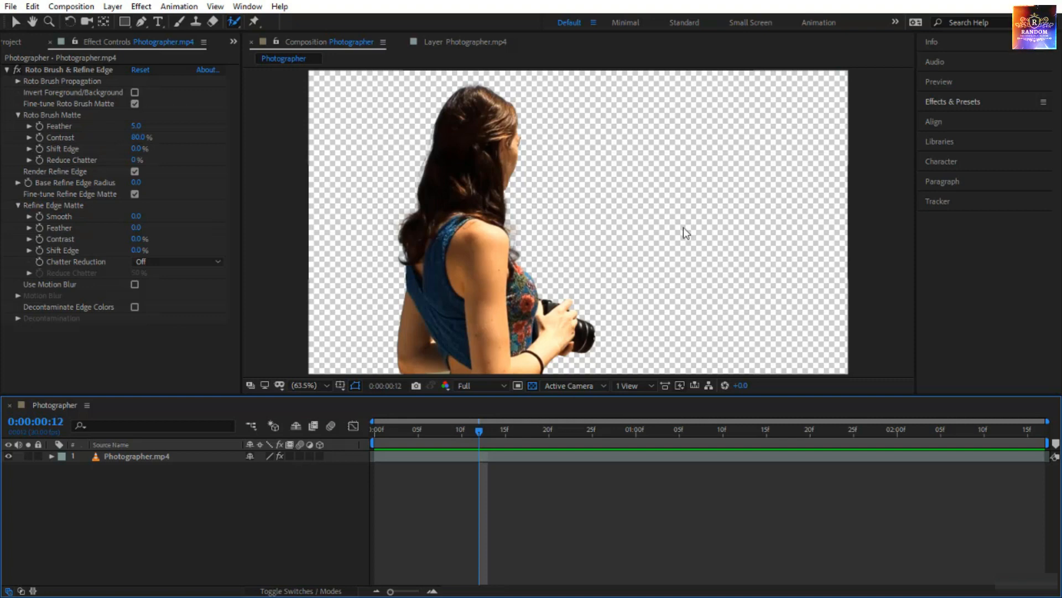
click(11, 42)
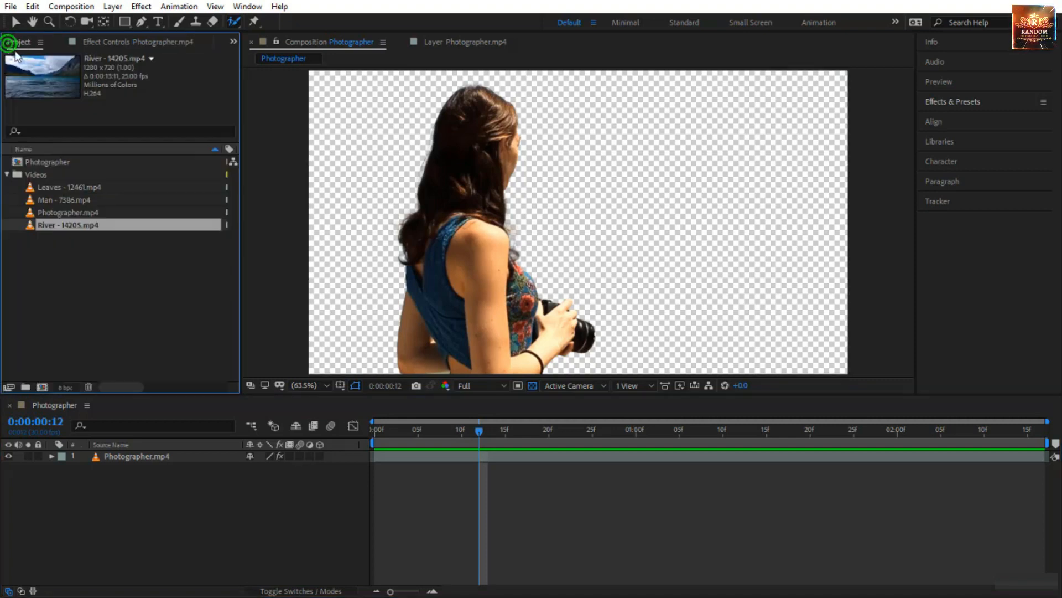
click(66, 250)
click(76, 225)
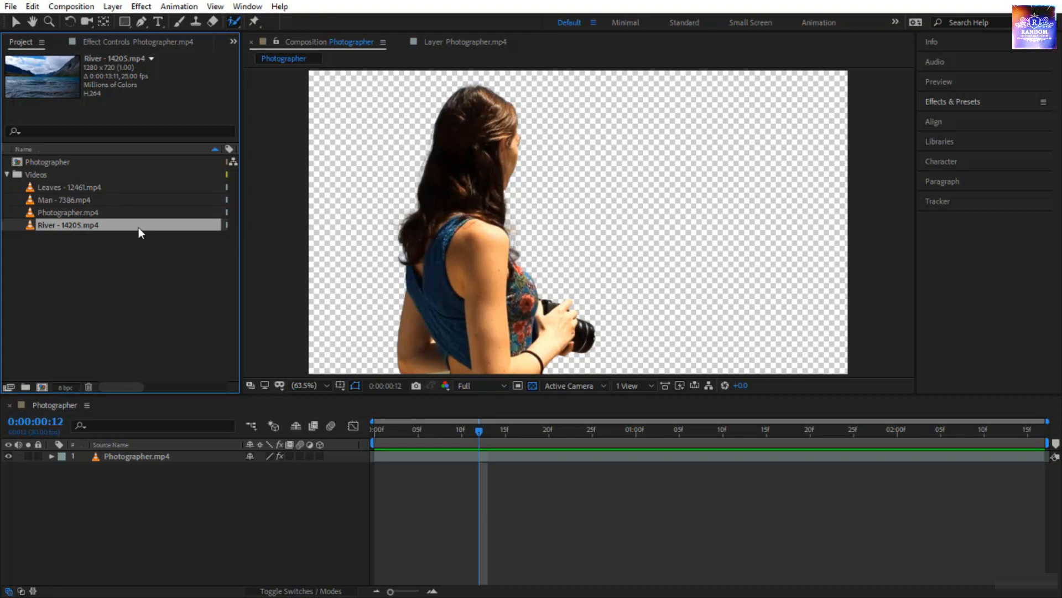
drag(139, 227, 171, 479)
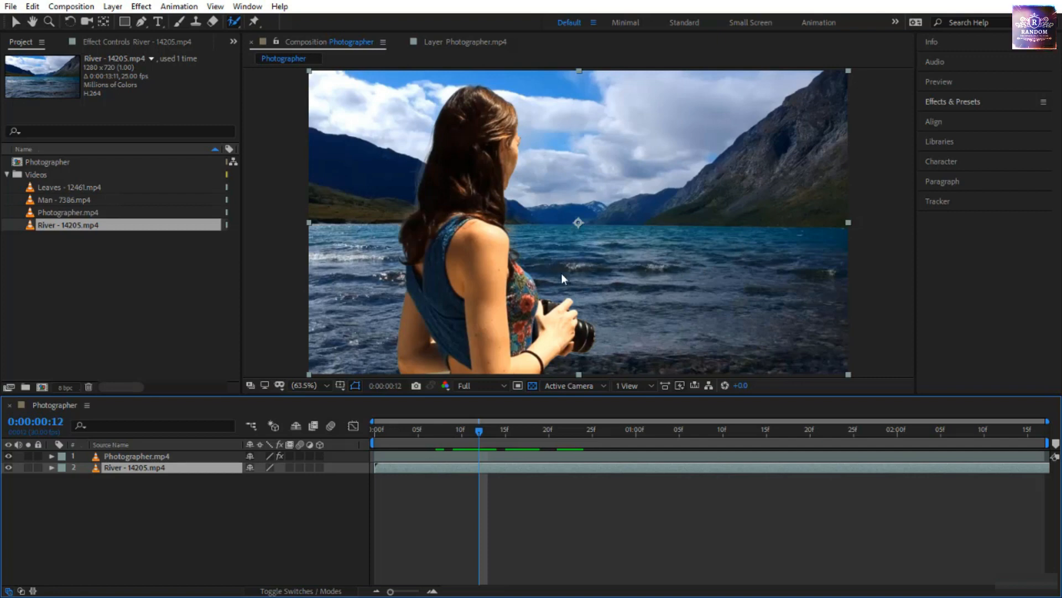
- Show the effect settings of Photographer.mp4 and examine the cutout edge around the hand and camera at 0:00:00:18
click(152, 45)
click(138, 456)
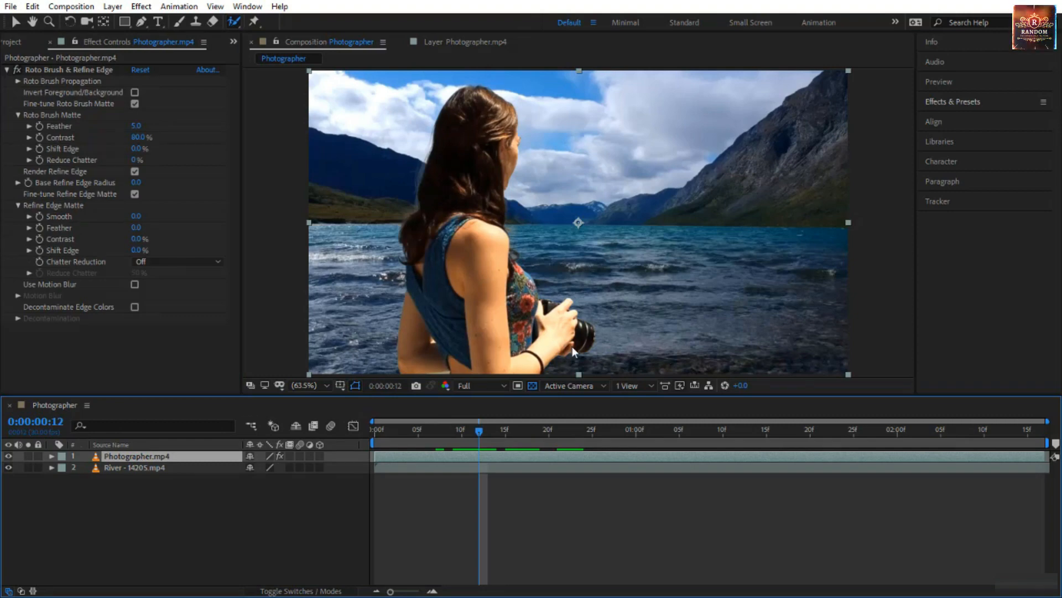
drag(483, 431, 532, 447)
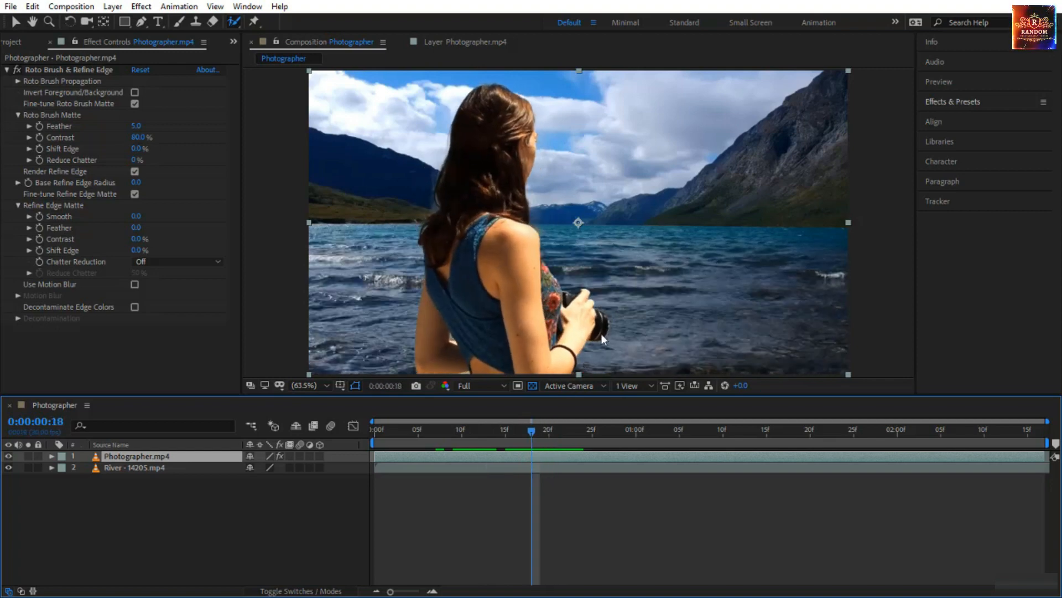
scroll(601, 334, up, 6)
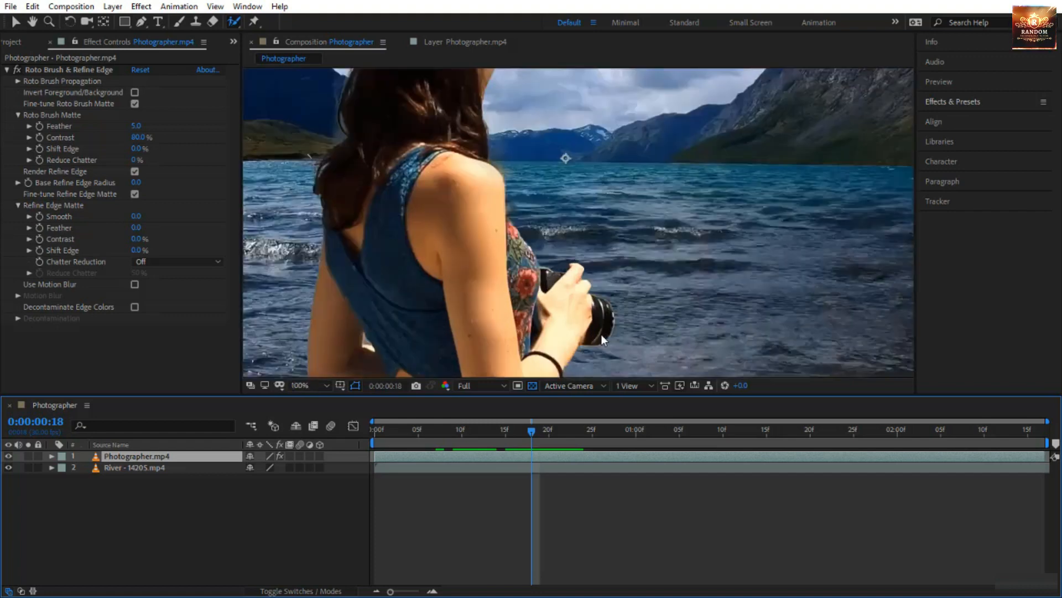
scroll(600, 335, down, 2)
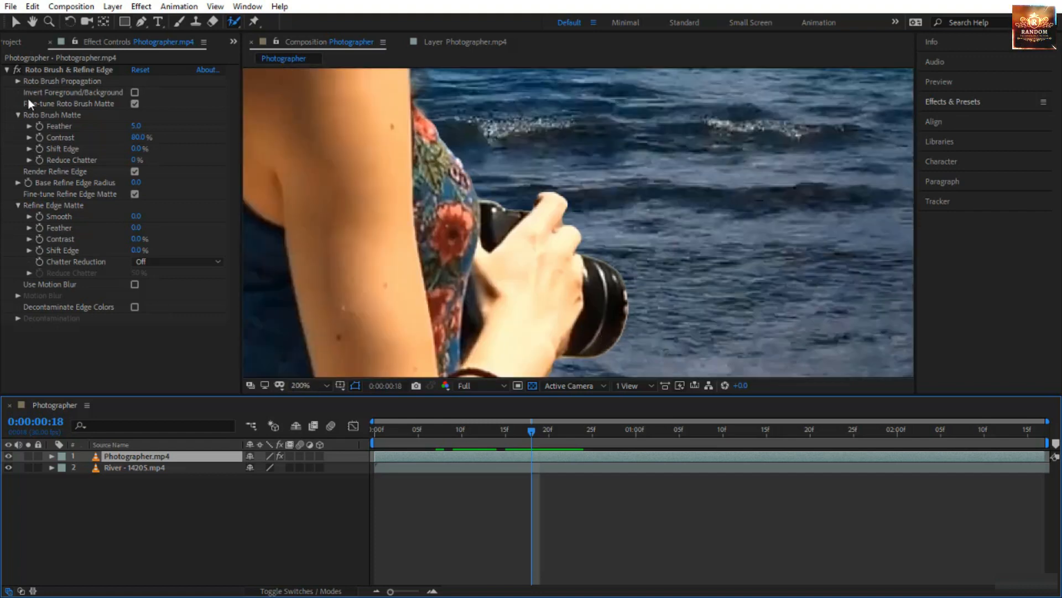
- Look through the Roto Brush Propagation settings and the Edge Detection options with the Photographer.mp4 layer open
click(19, 114)
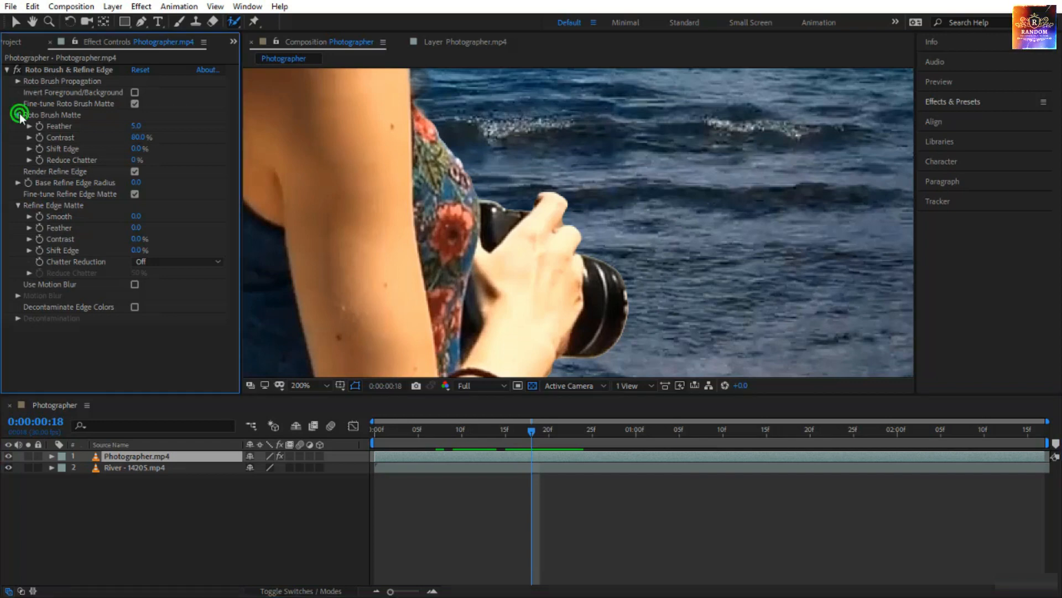
click(18, 160)
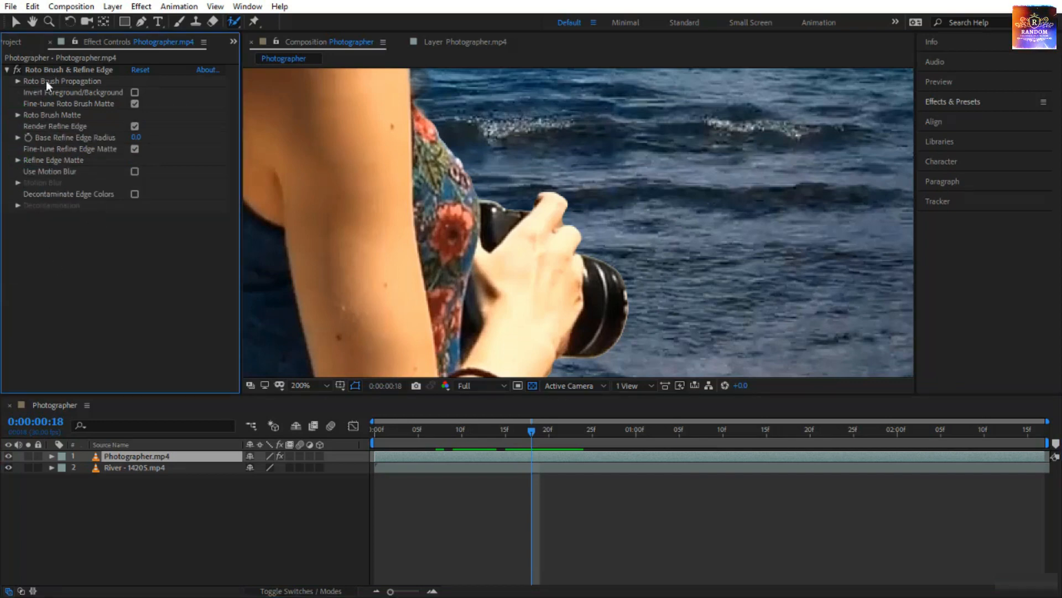
click(18, 82)
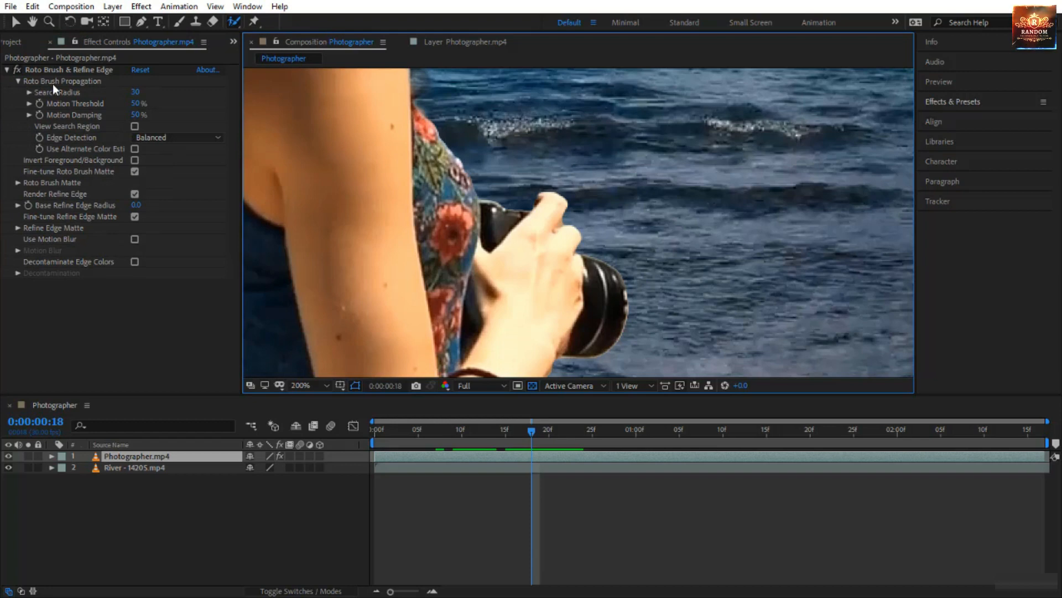
click(477, 41)
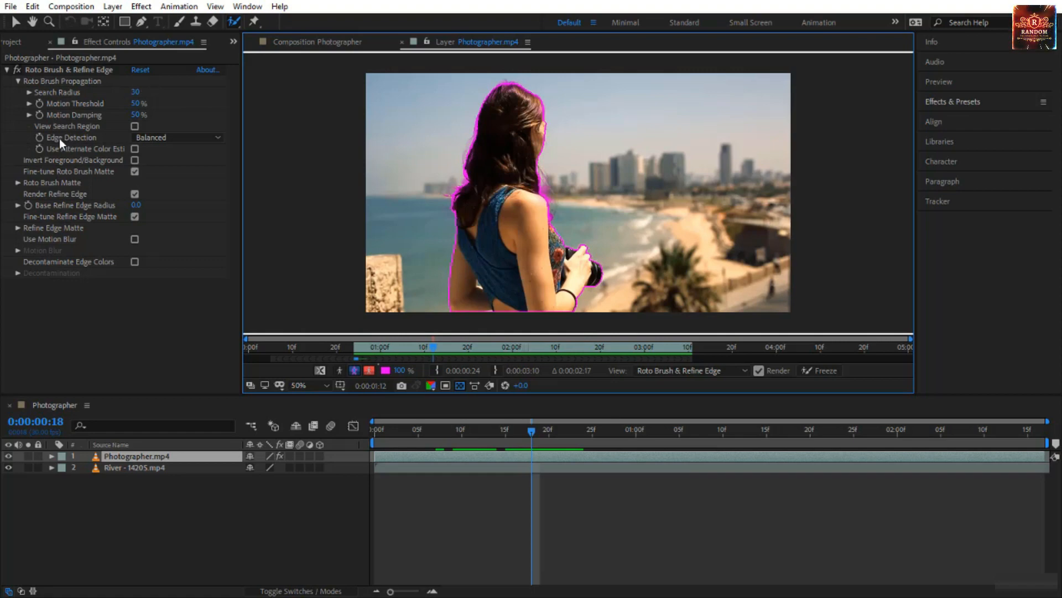
click(152, 140)
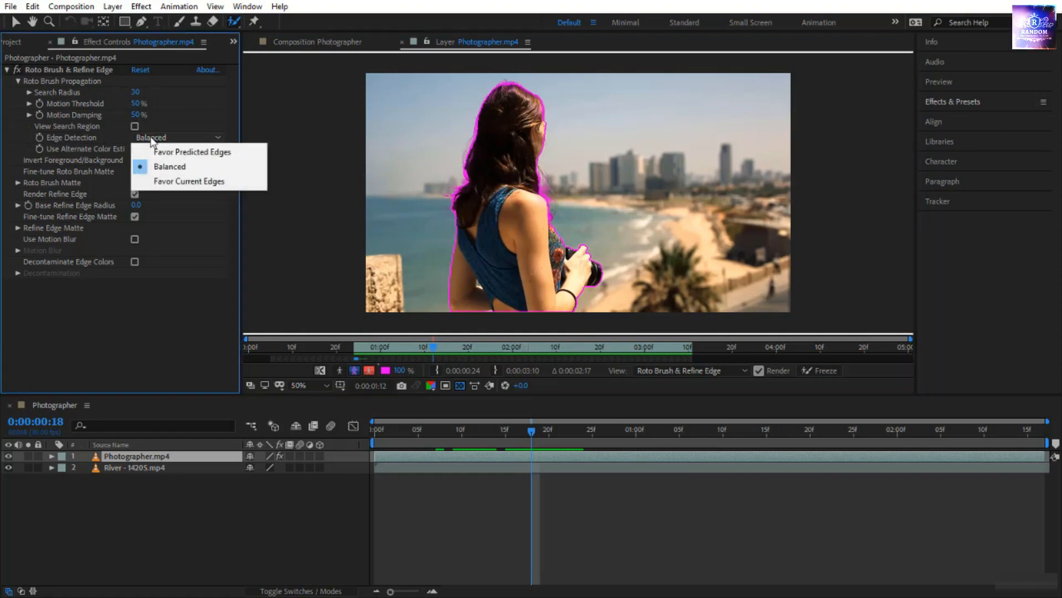
click(194, 98)
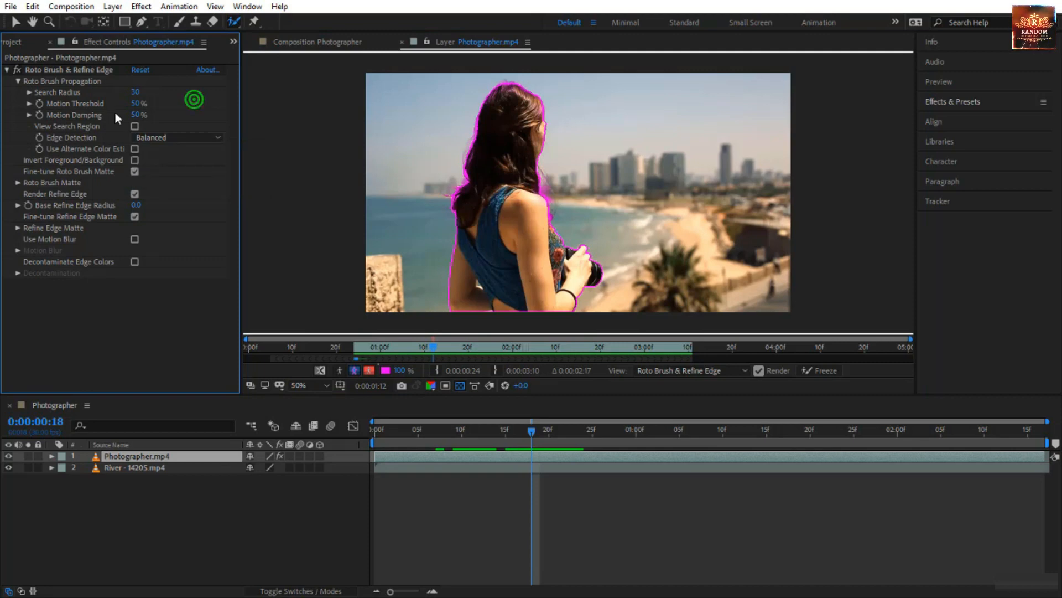
click(19, 81)
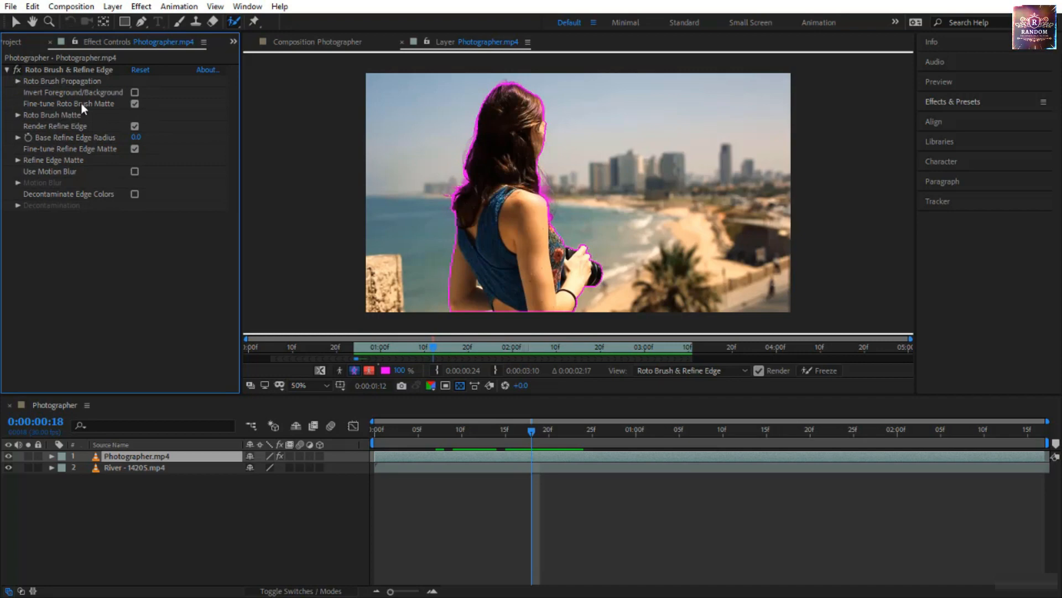
- Try Shift Edge of the Roto Brush Matte at 100% and -100% in the alpha view, and reset it to 0%
click(343, 370)
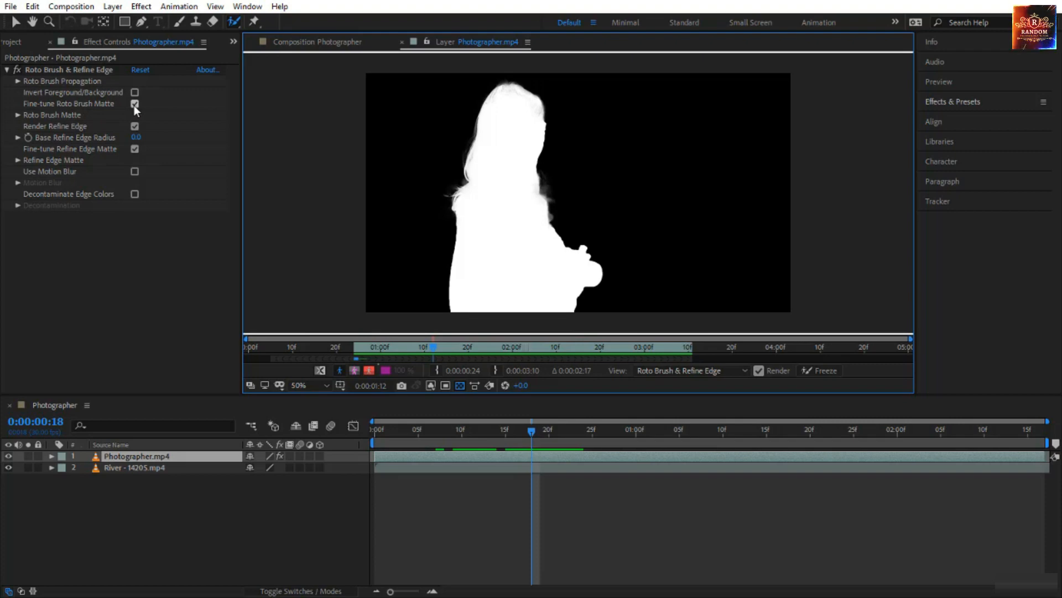
click(68, 115)
click(16, 116)
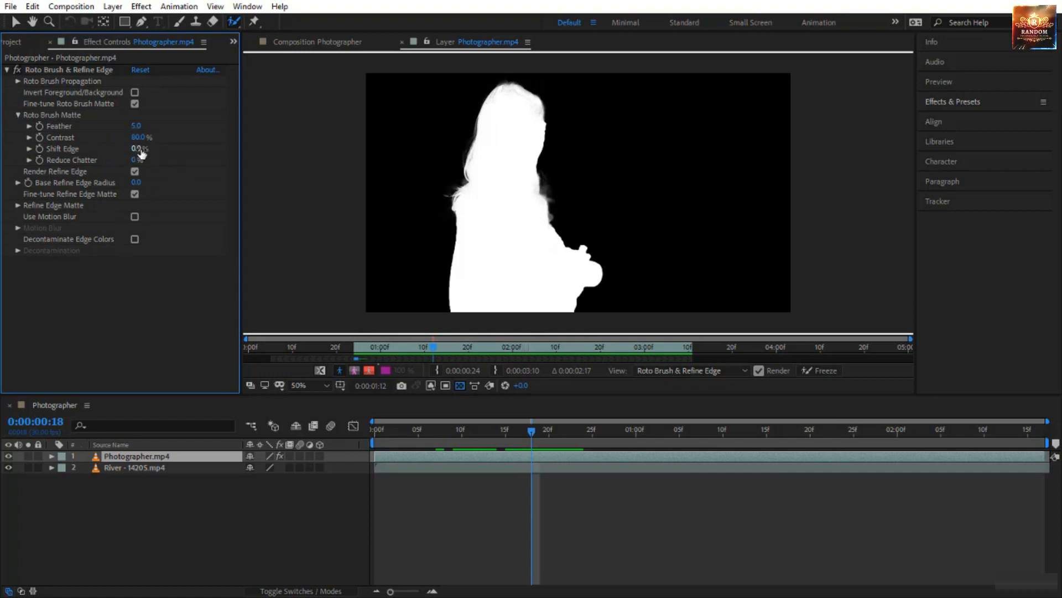
drag(141, 152, 249, 160)
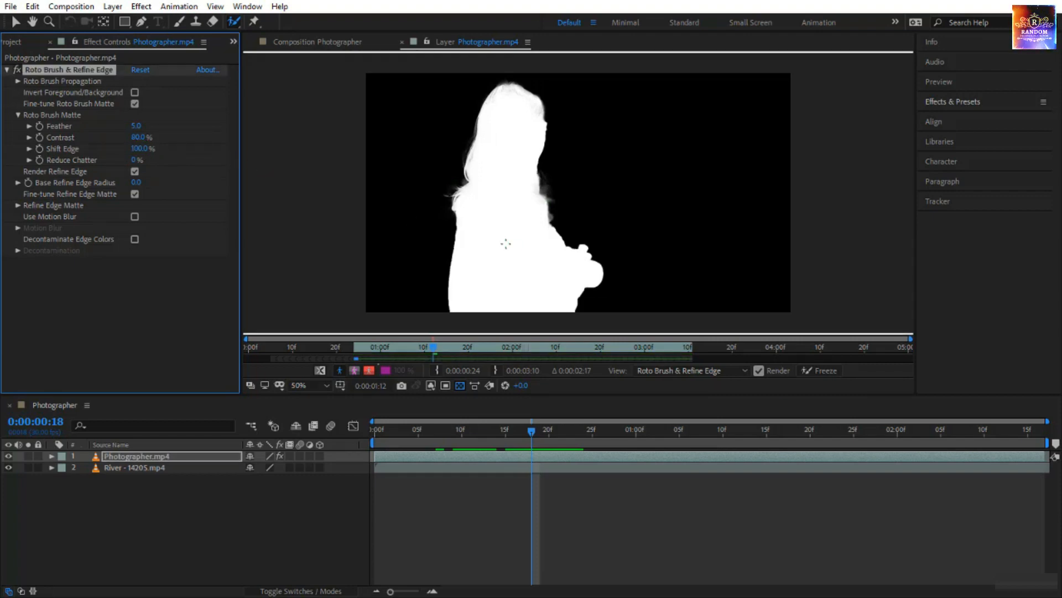
drag(141, 152, 17, 154)
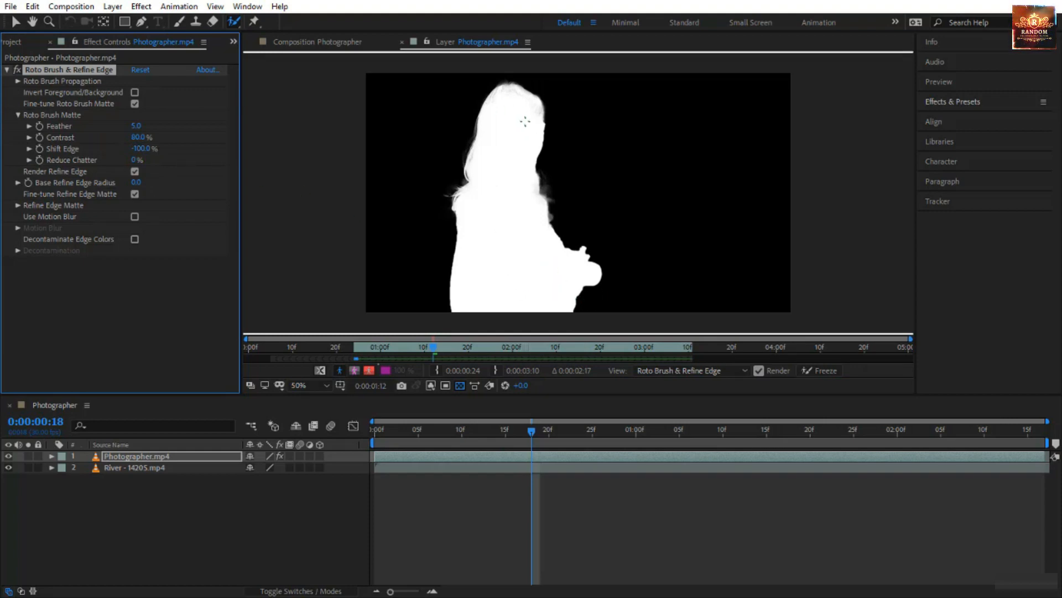
click(144, 150)
text(0)
key(Return)
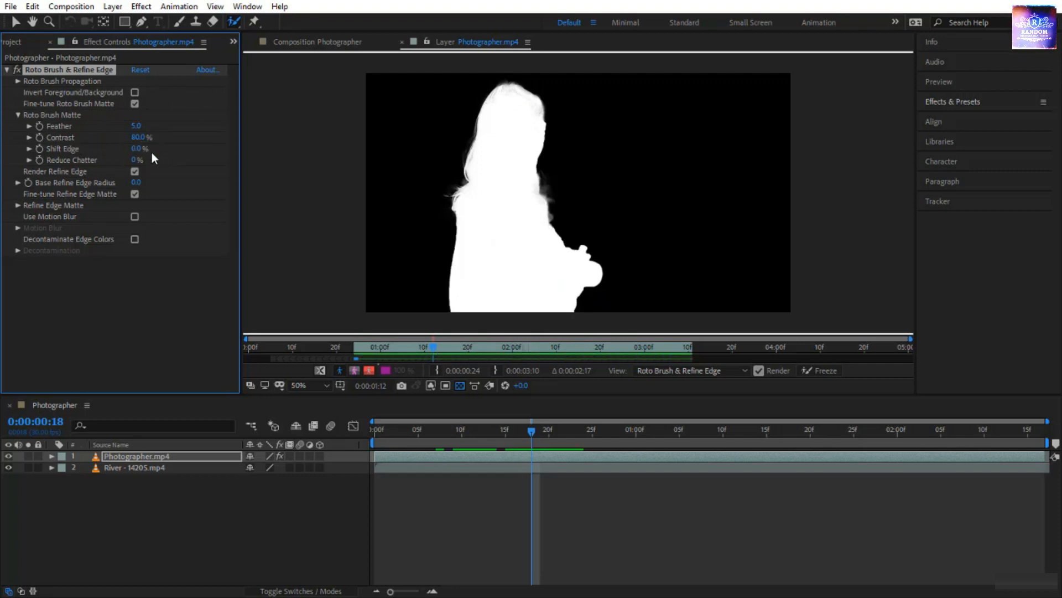
- Turn Fine-tune Roto Brush Matte off and back on to compare the alpha matte
click(134, 126)
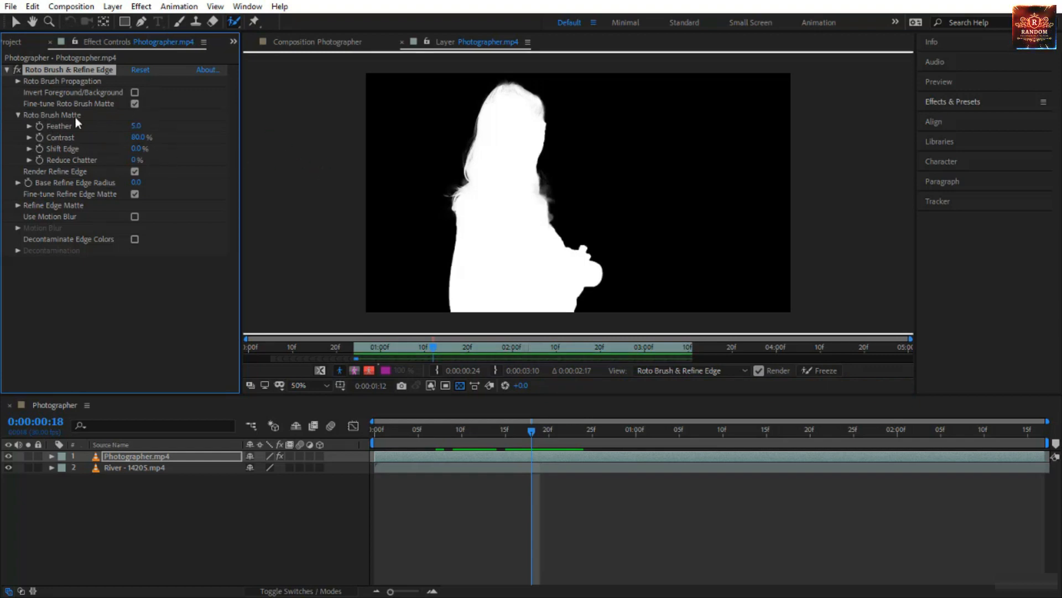
click(135, 105)
click(135, 105)
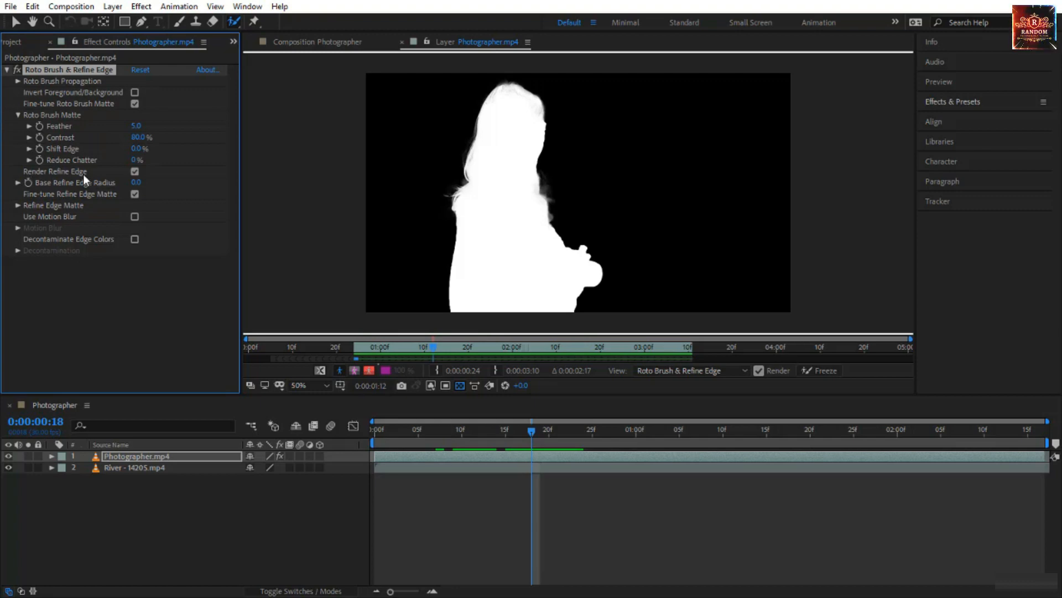
- Turn Render Refine Edge off to compare the hair edges in the alpha and boundary views, and turn it back on
click(321, 368)
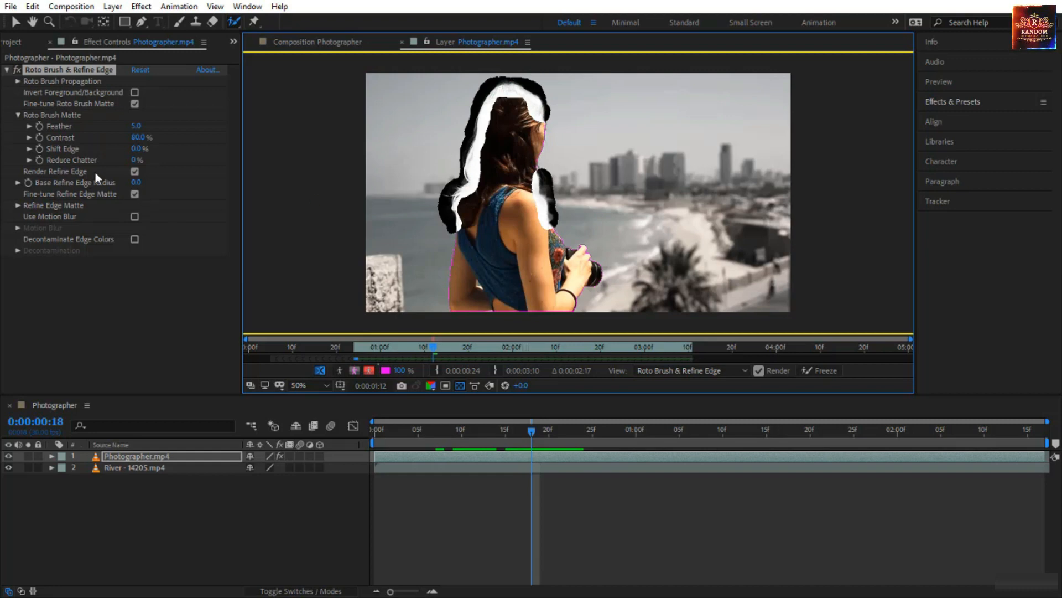
click(135, 171)
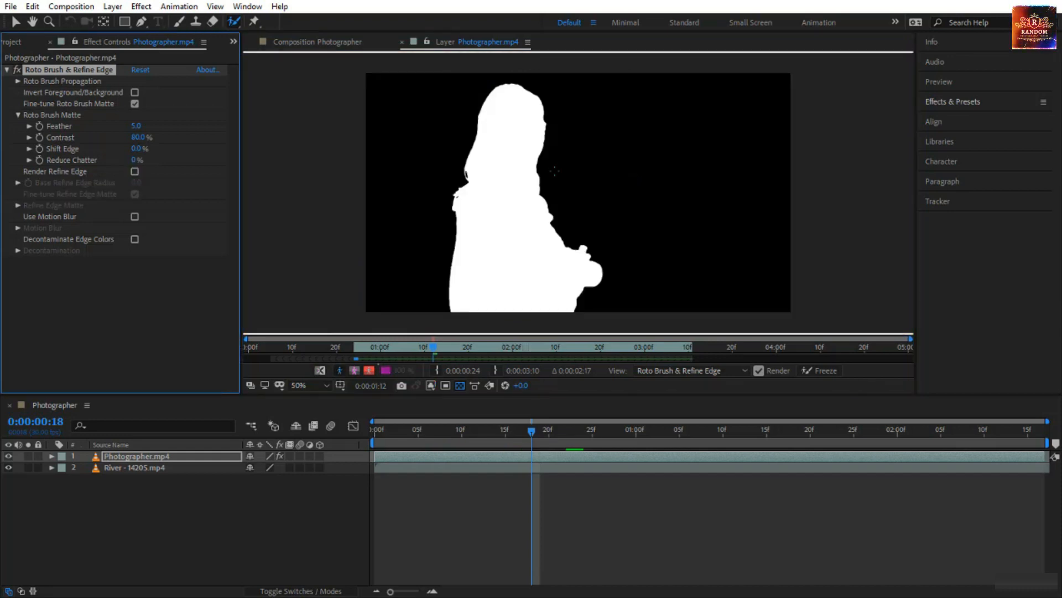
click(355, 370)
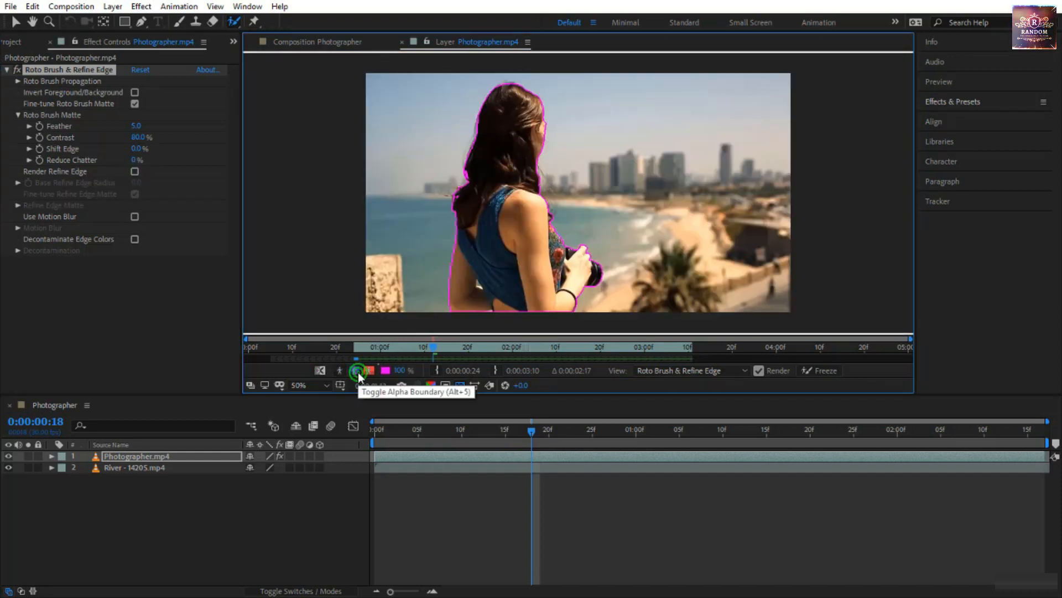
click(321, 371)
click(321, 371)
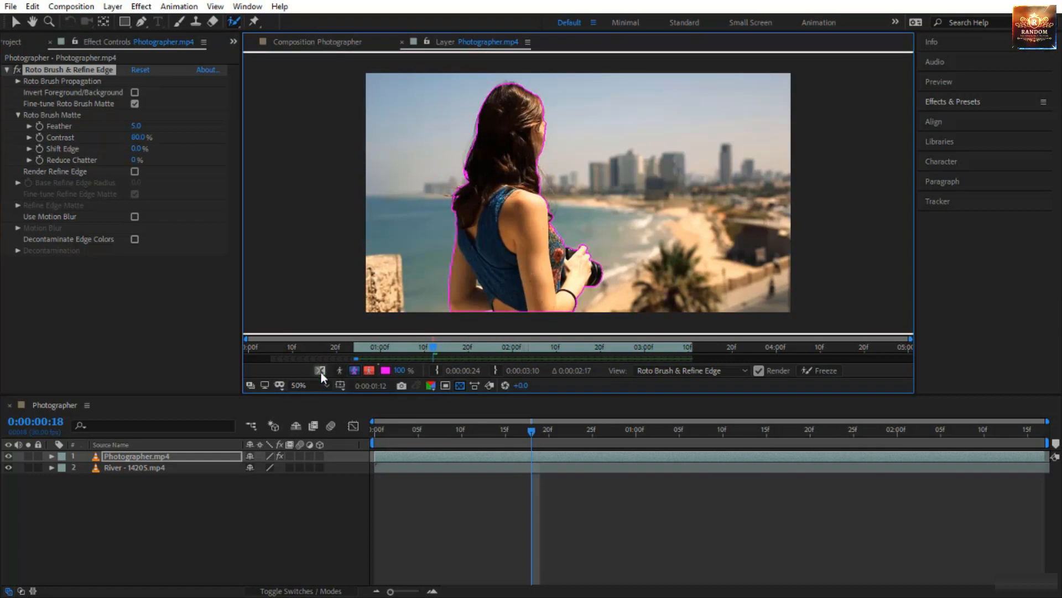
click(134, 171)
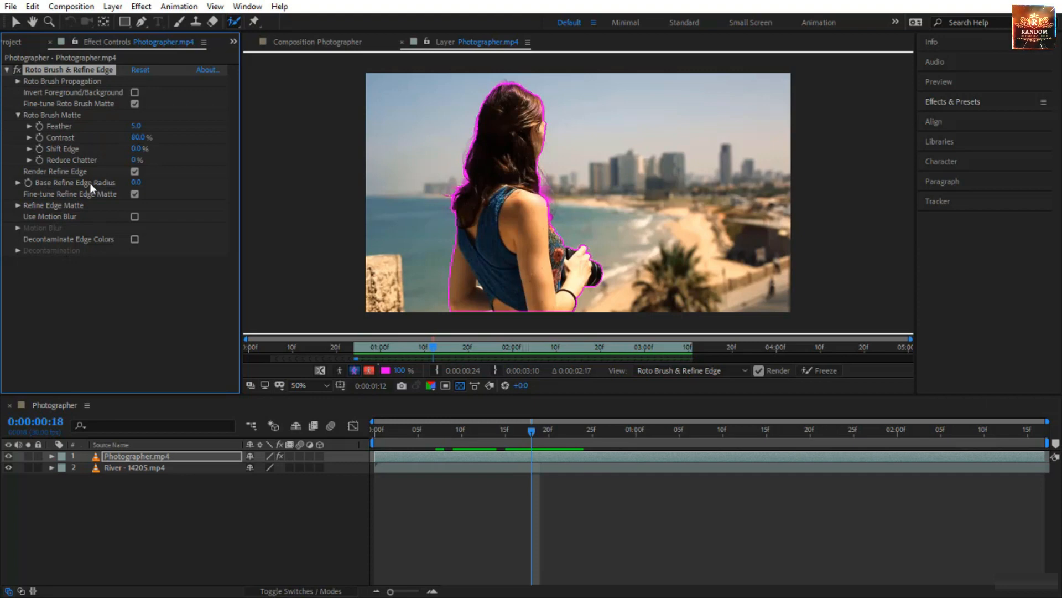
- Try a Base Refine Edge Radius of 9.2 in the Refine Edge X-ray, check it at 0:00:00:12, and reset it to 0
click(323, 370)
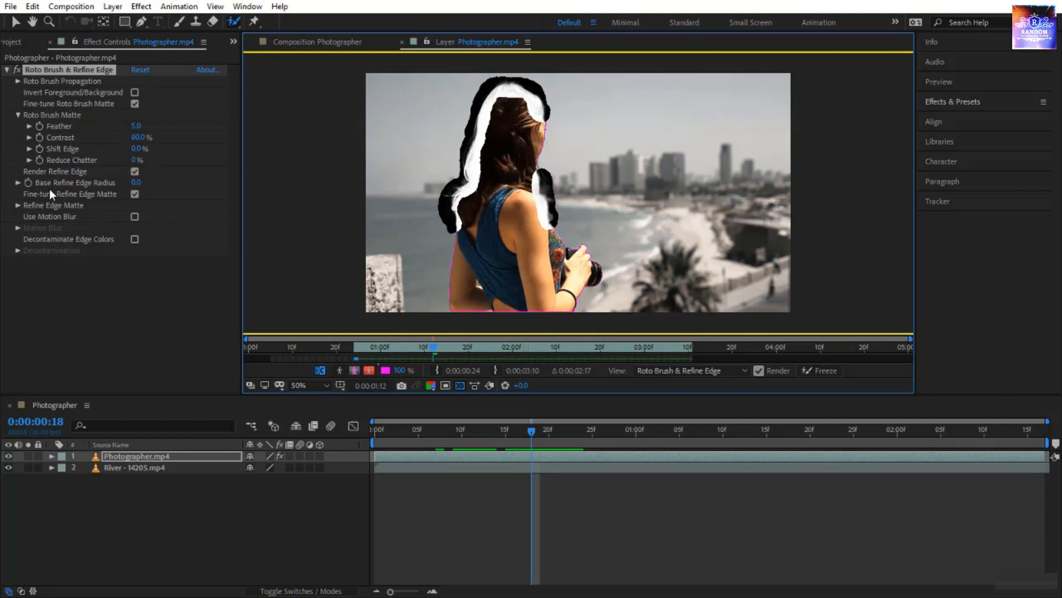
drag(135, 182, 202, 182)
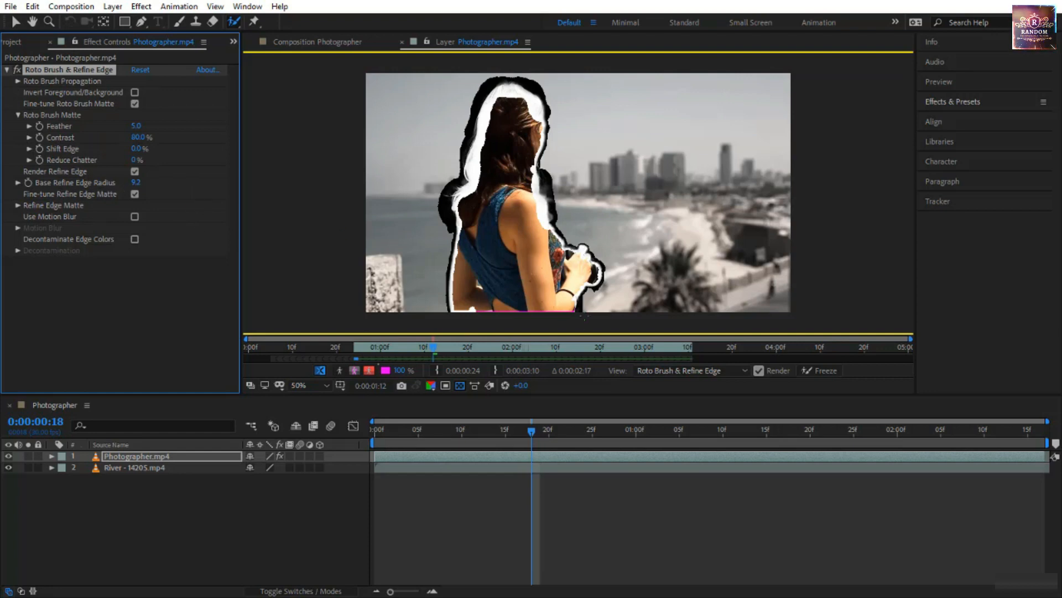
click(549, 430)
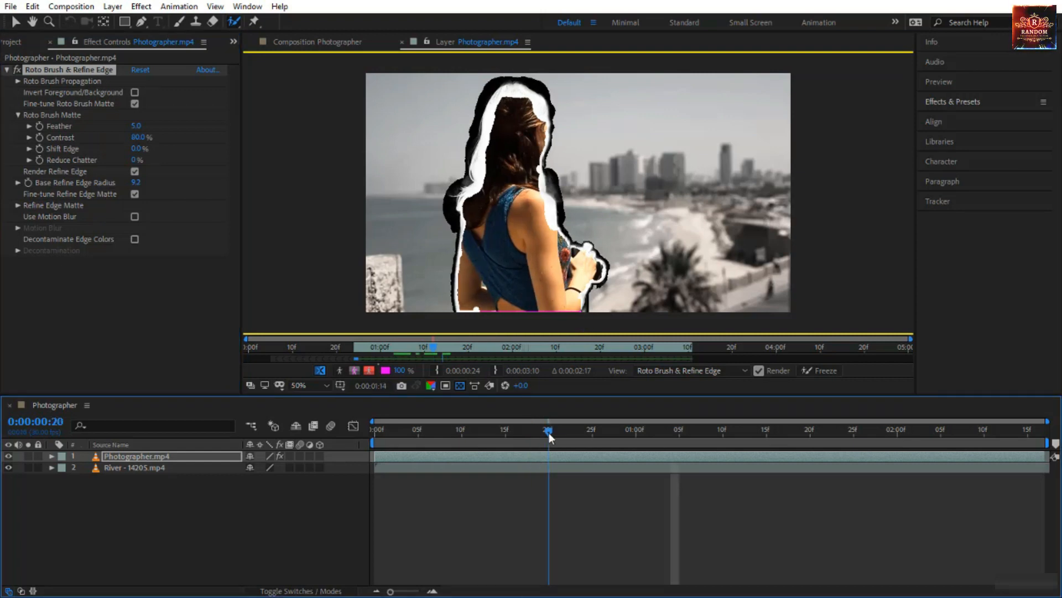
drag(549, 433, 479, 434)
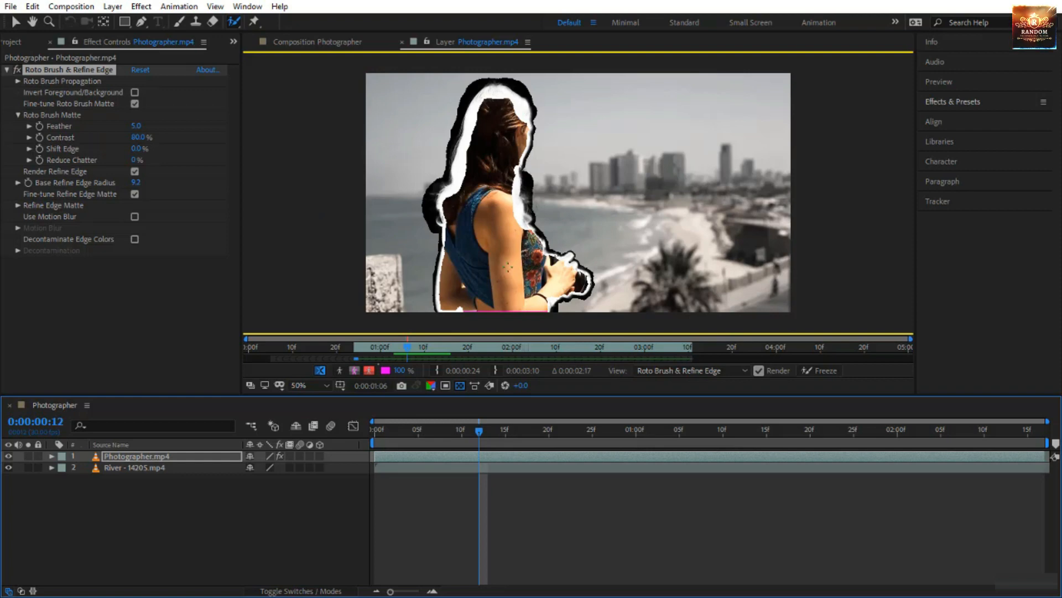
click(137, 183)
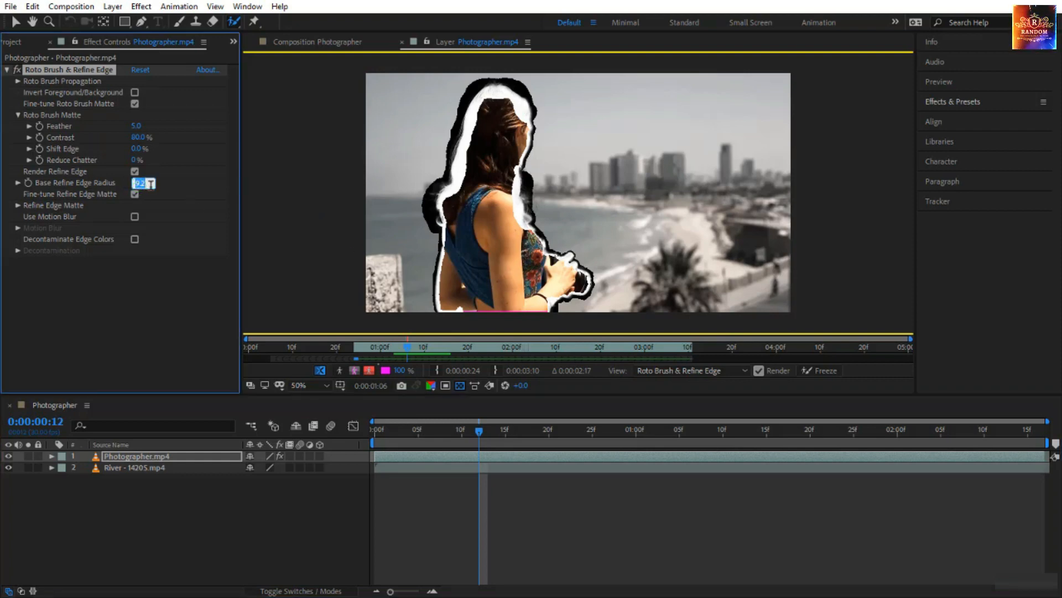
text(0)
key(Return)
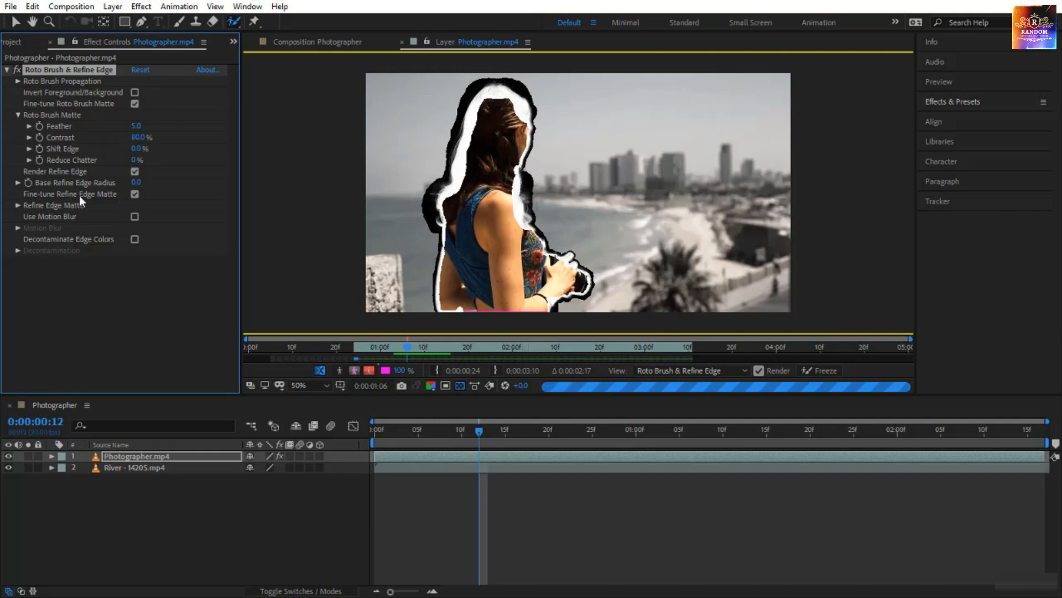
- Set Shift Edge of the Roto Brush Matte to -46% in the Photographer composition, judging the edge around the hand and camera
click(16, 206)
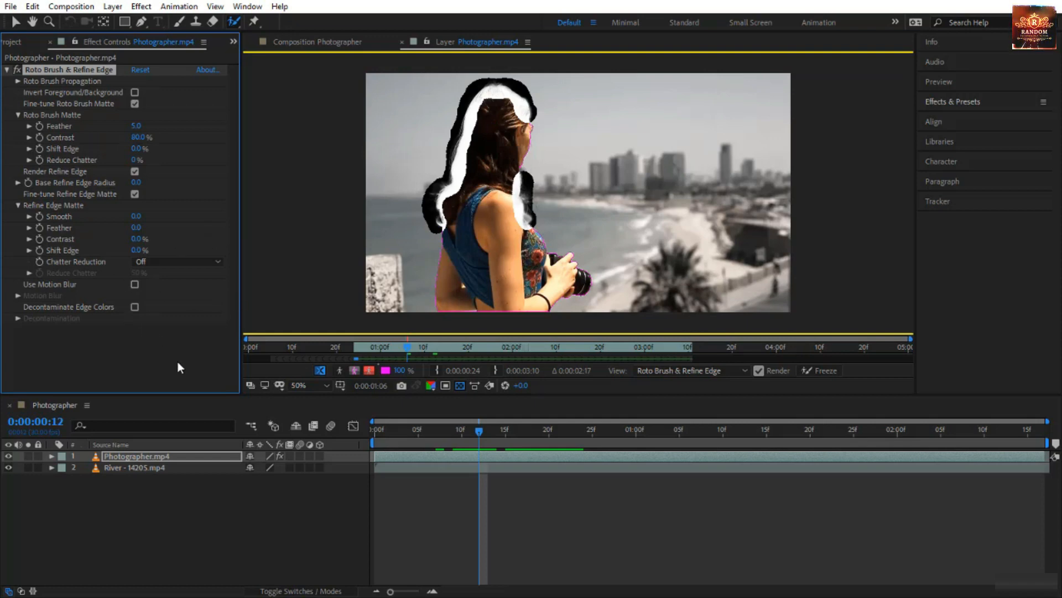
click(332, 42)
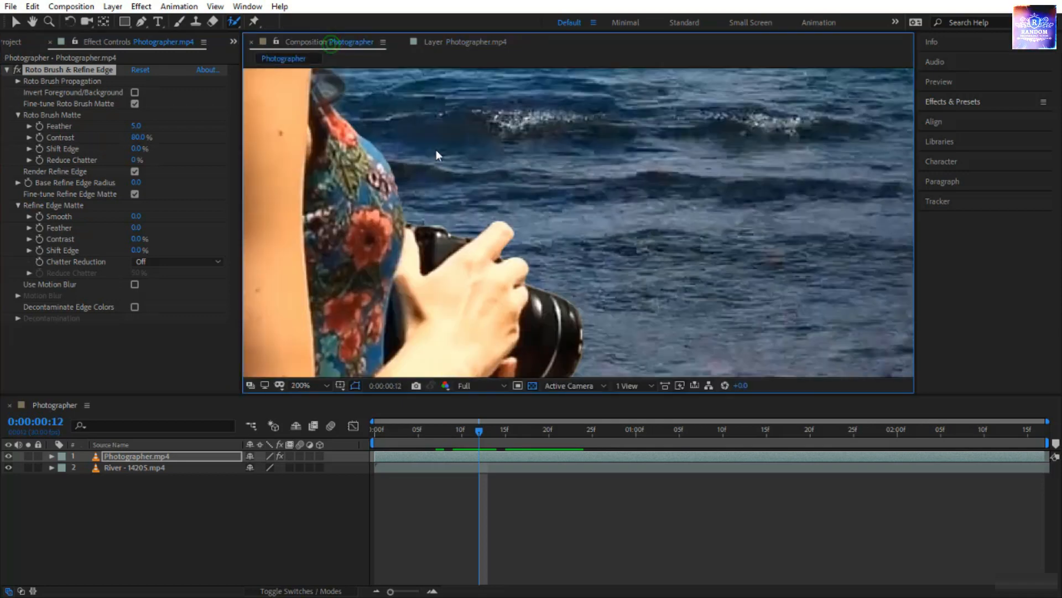
key(h)
drag(491, 329, 507, 216)
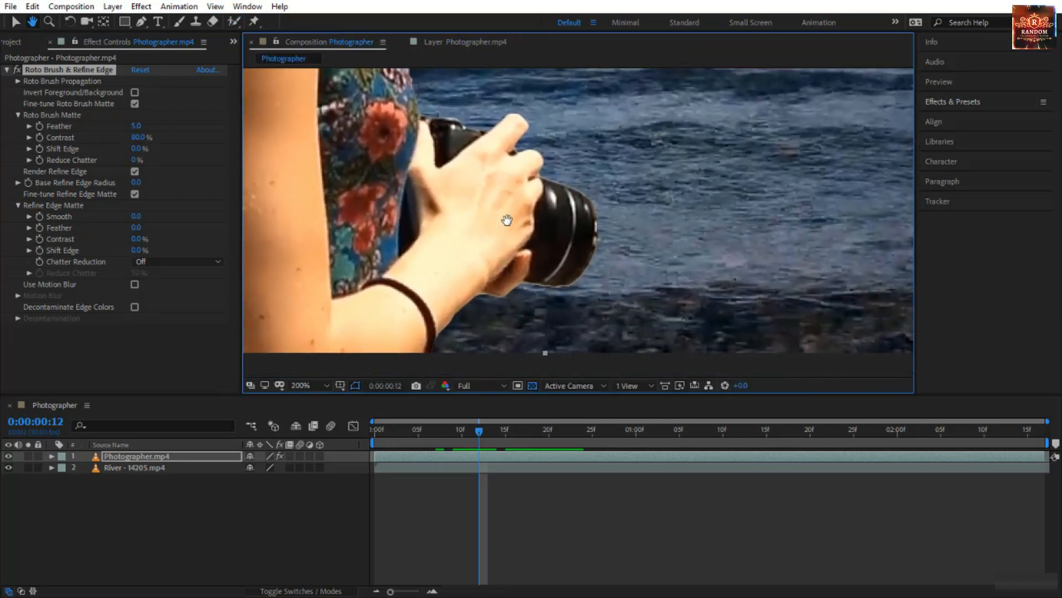
key(alt+w)
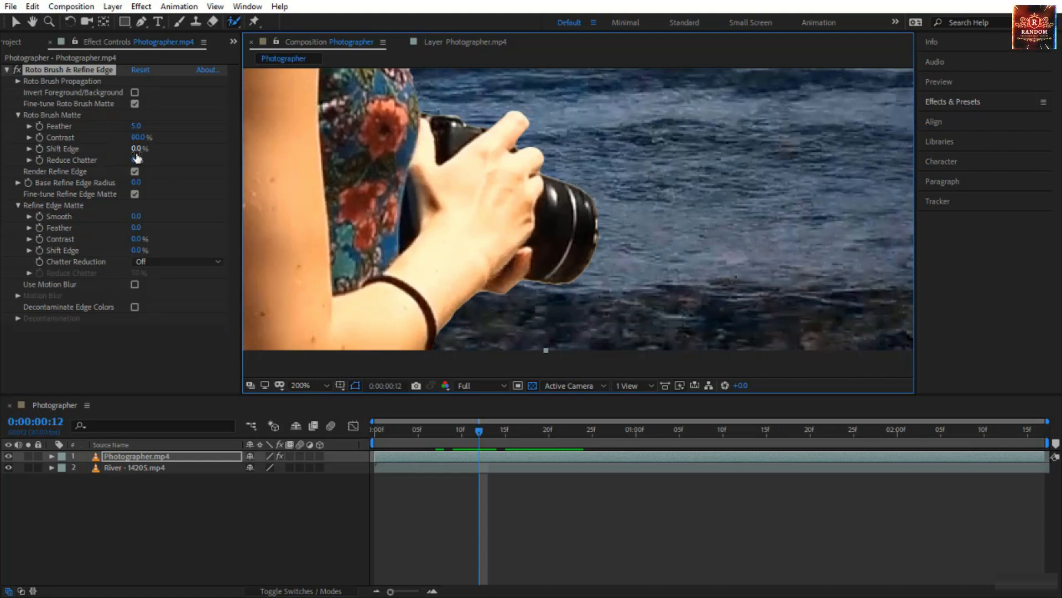
drag(138, 149, 102, 153)
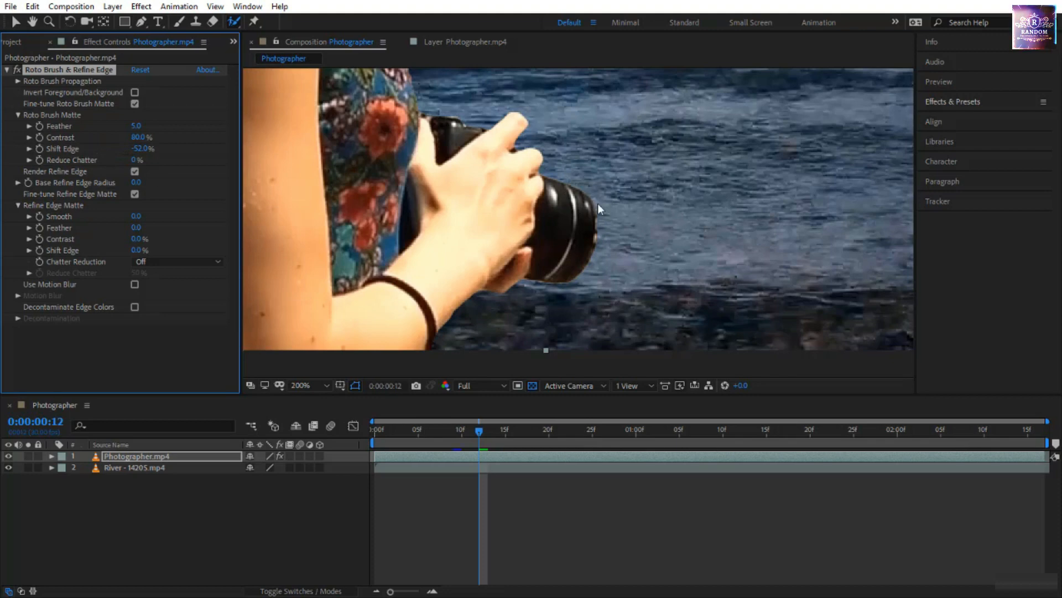
drag(142, 149, 146, 150)
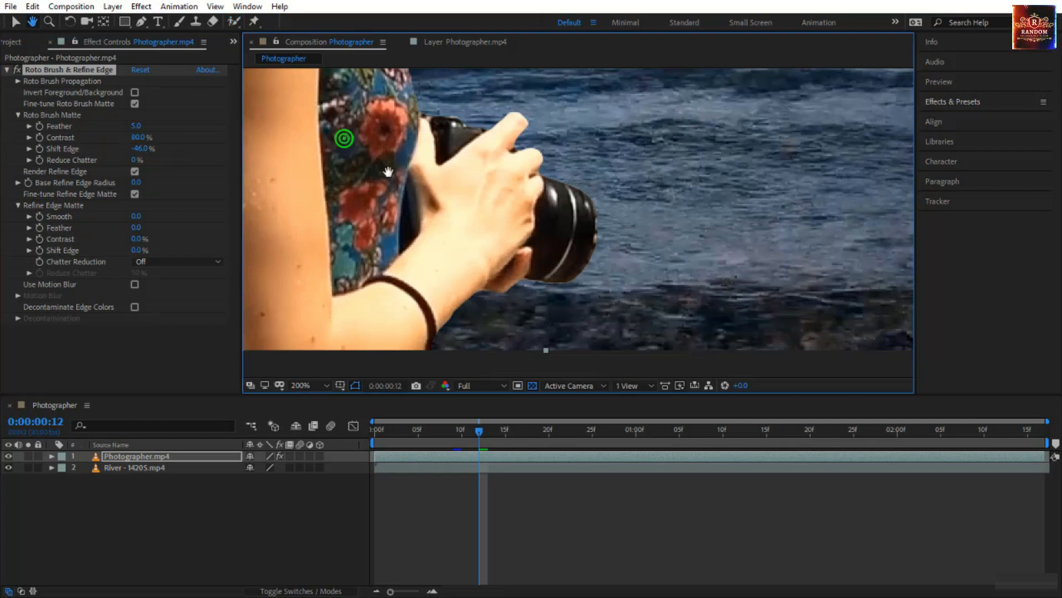
- Examine the woman's hair and face edges against the river background, and return to viewing the whole frame
drag(343, 74, 500, 278)
mouse_move(425, 232)
mouse_down()
mouse_move(543, 322)
mouse_move(573, 279)
mouse_move(541, 292)
mouse_move(481, 244)
mouse_move(469, 147)
mouse_up()
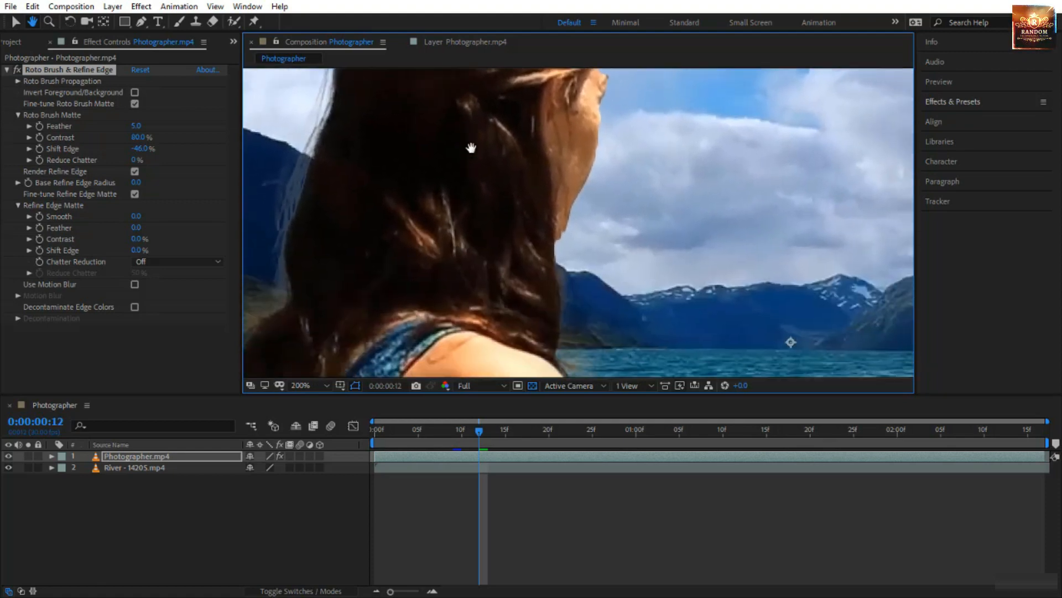
click(317, 384)
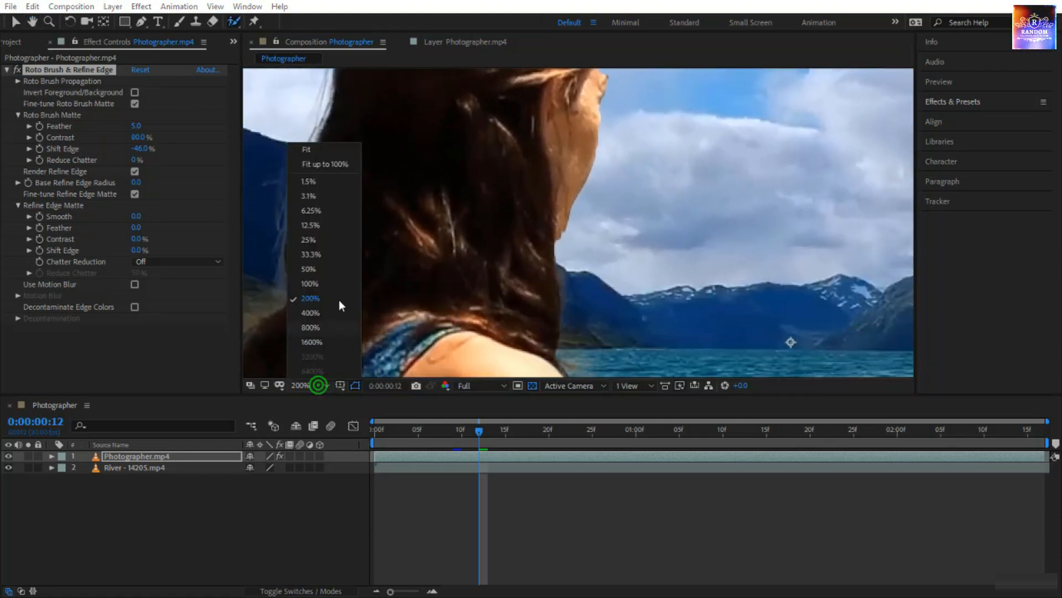
click(341, 165)
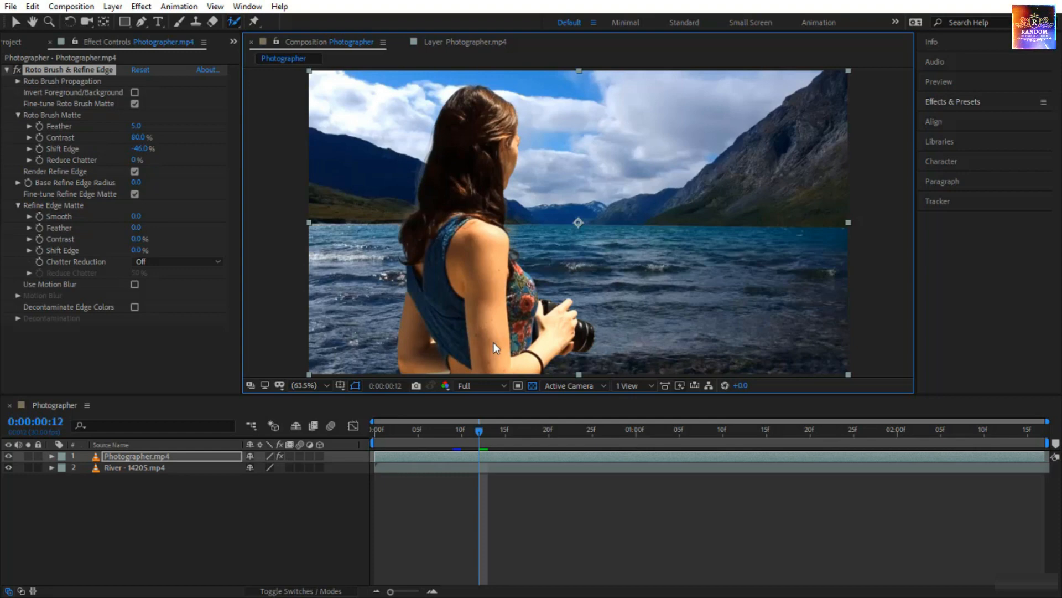
click(254, 564)
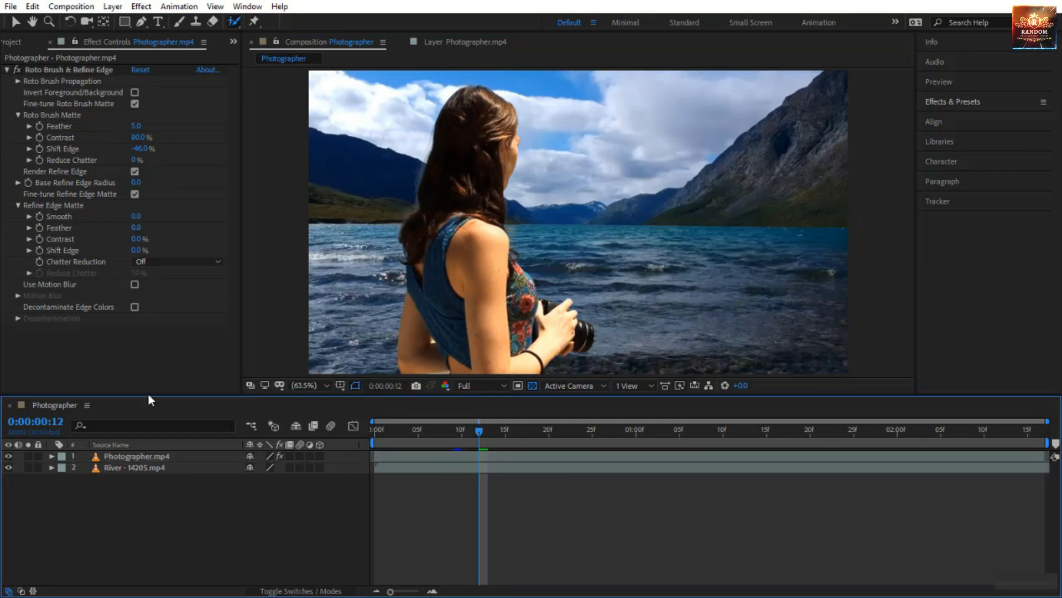
- Pre-compose the Photographer.mp4 layer as "Photographer Roto", moving all attributes into the new composition, and check its Roto Brush effect there
click(158, 455)
right_click(159, 455)
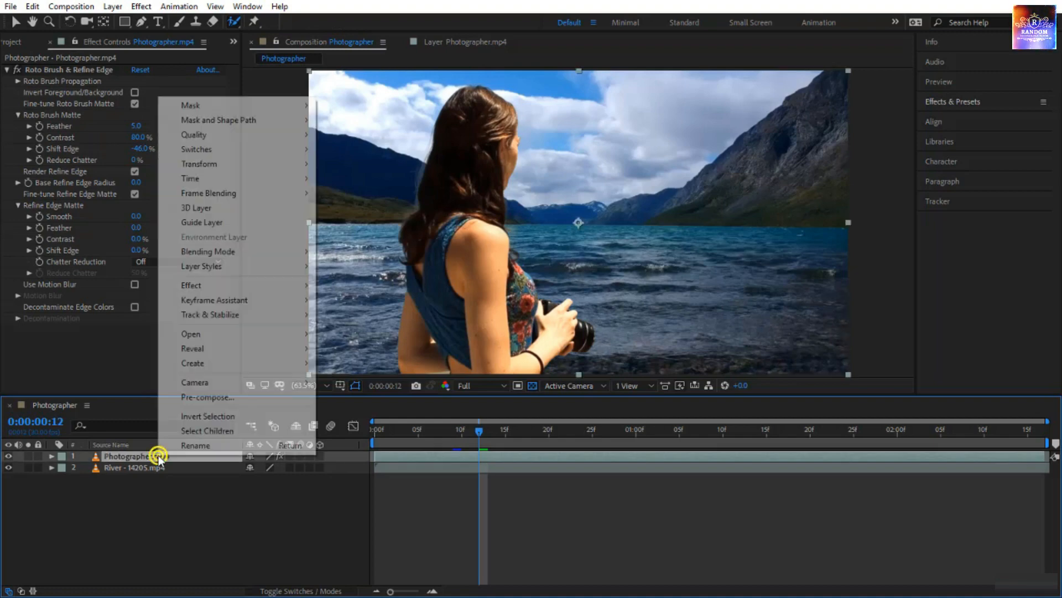
click(189, 397)
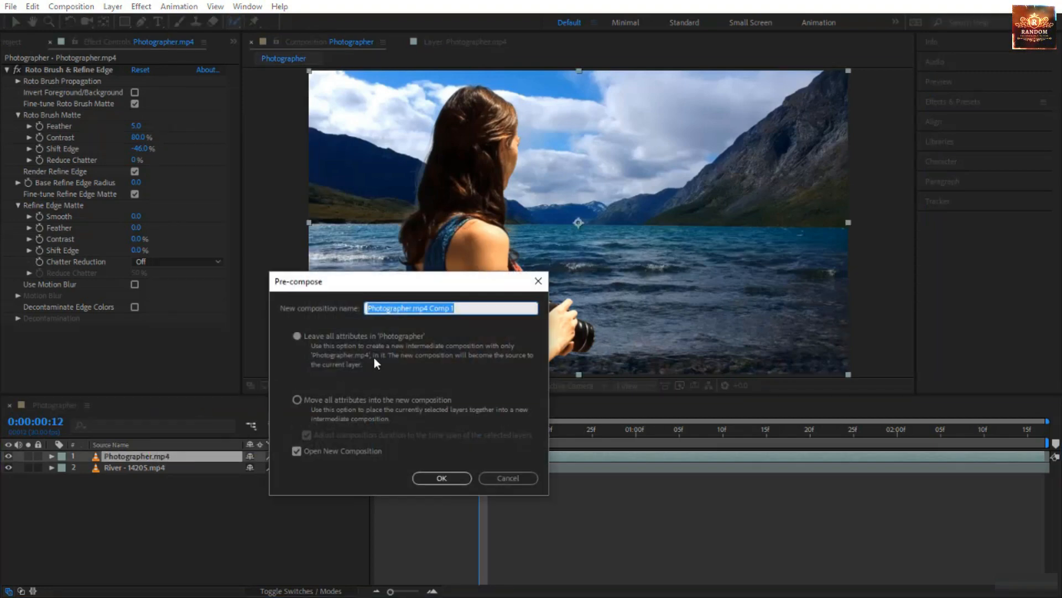
drag(412, 308, 522, 314)
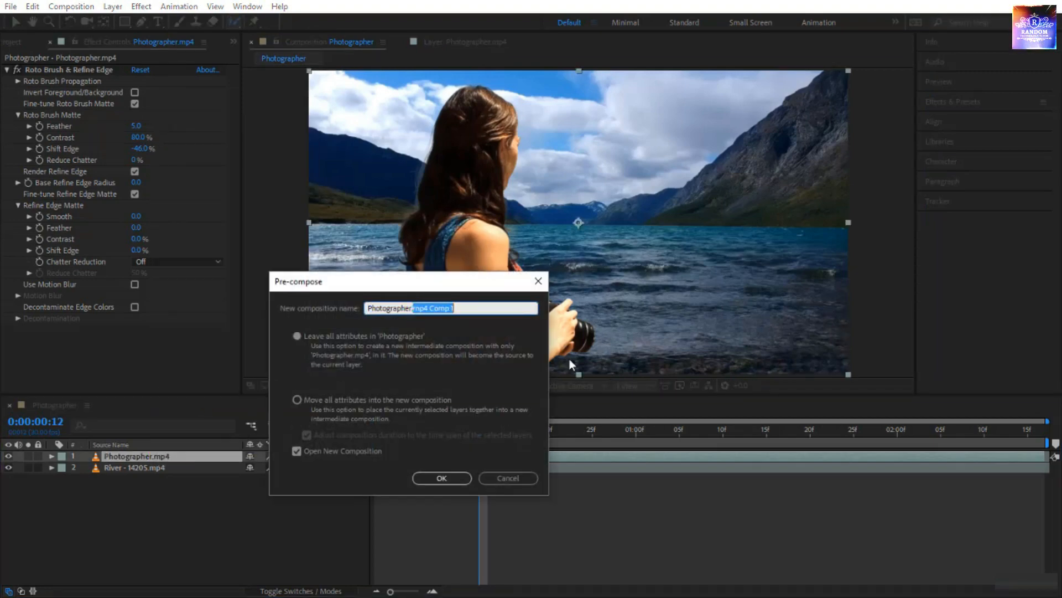
key(BackSpace)
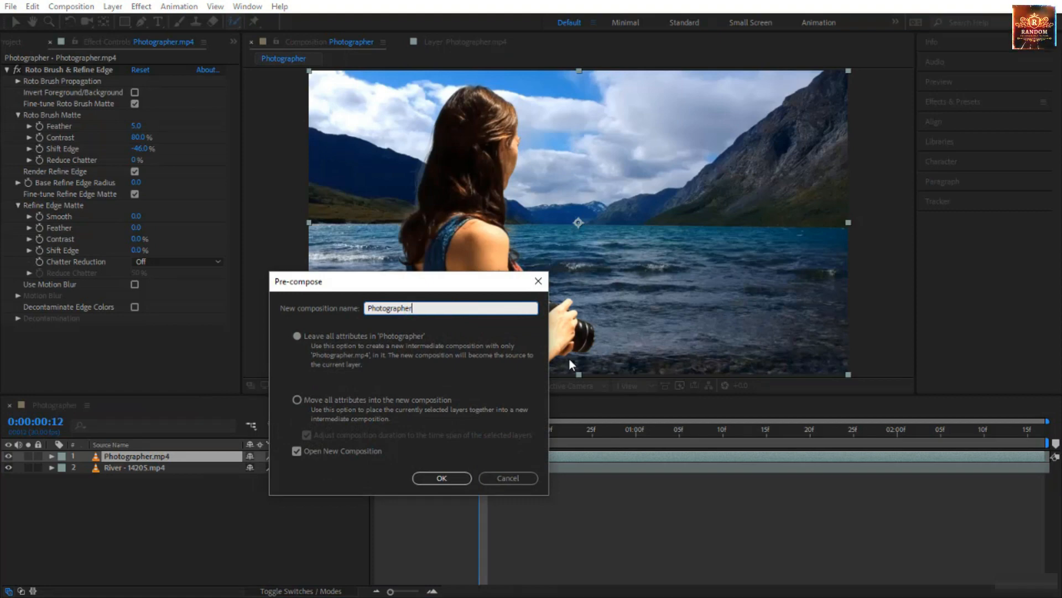
text(Roto)
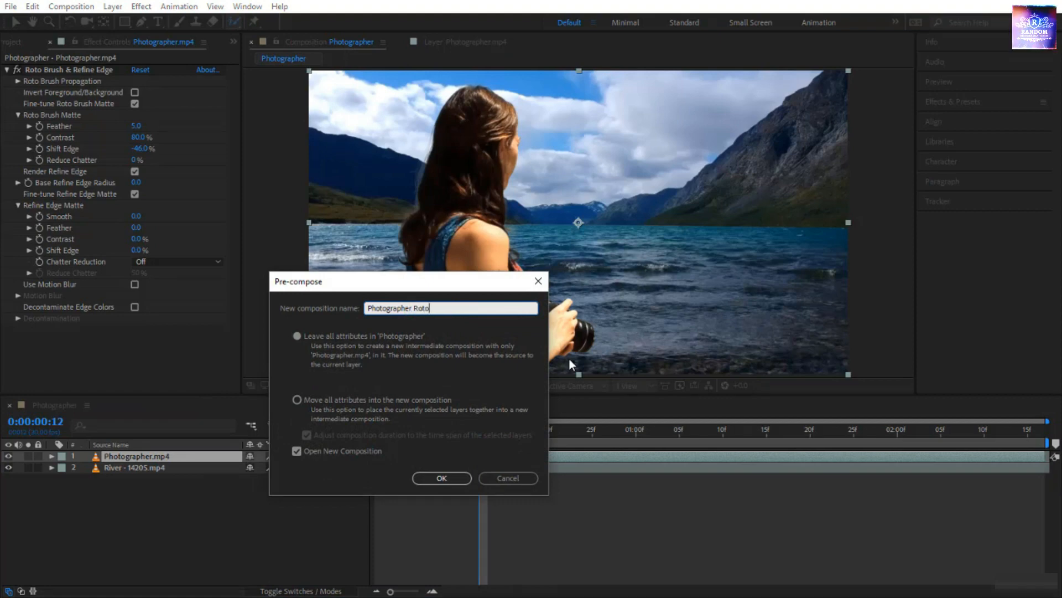
click(336, 399)
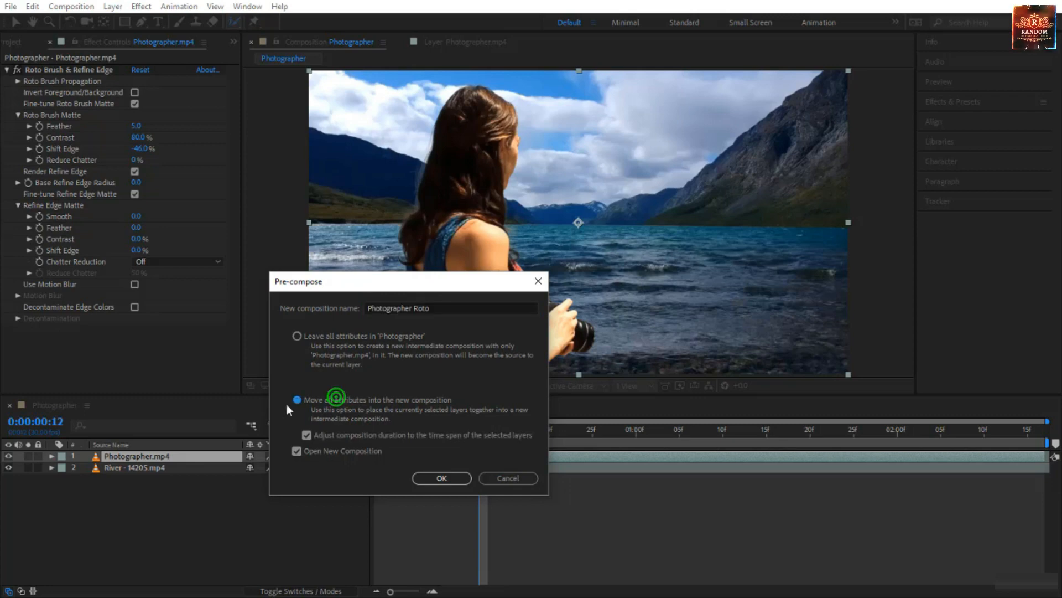
click(451, 471)
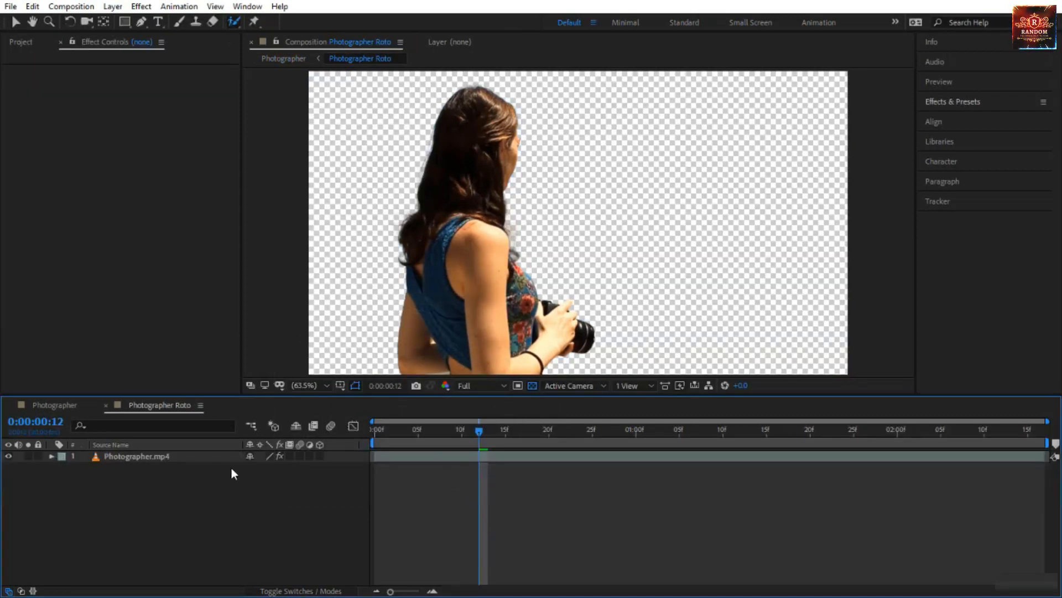
click(150, 457)
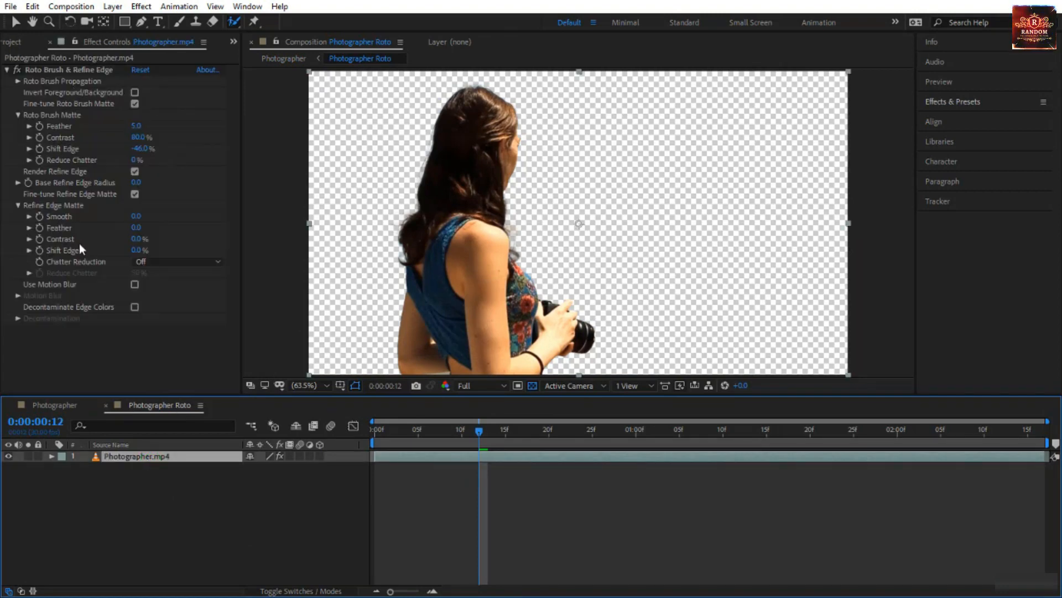
- Find the Curves effect and apply it to the Photographer Roto layer in the Photographer composition
click(52, 405)
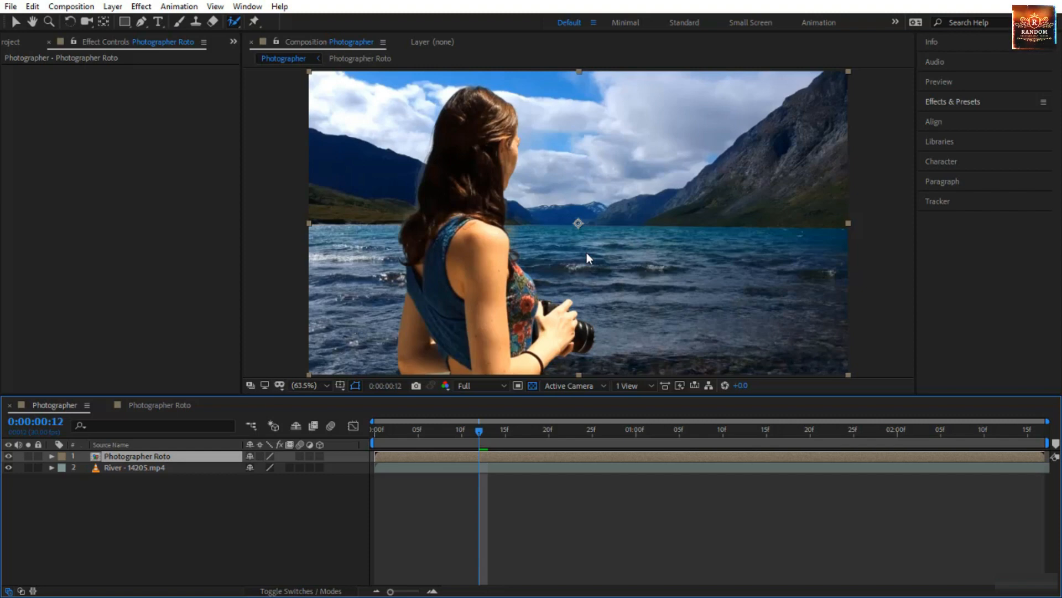
click(968, 102)
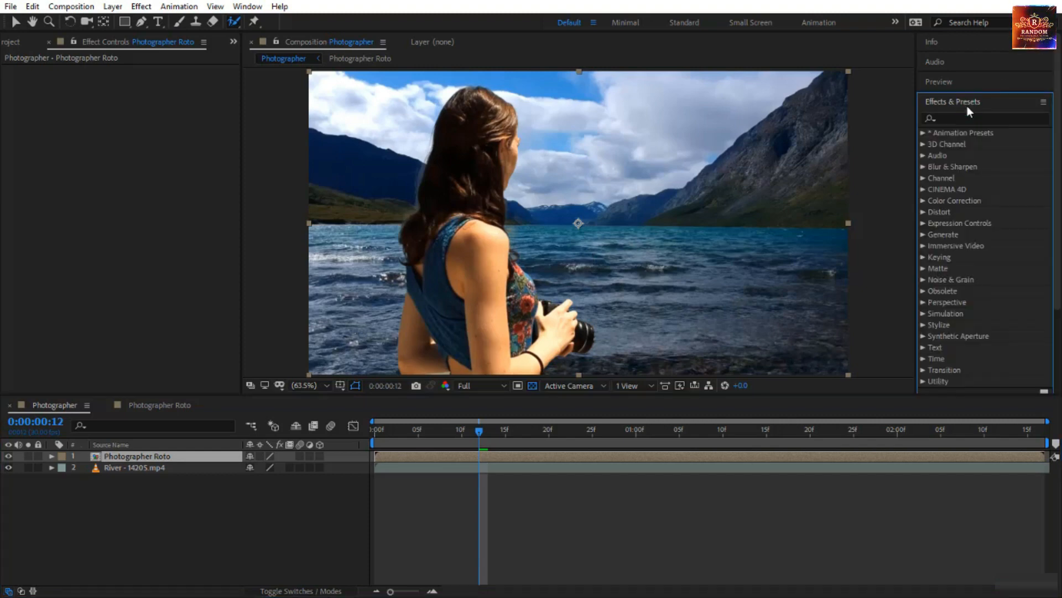
click(964, 118)
text(c)
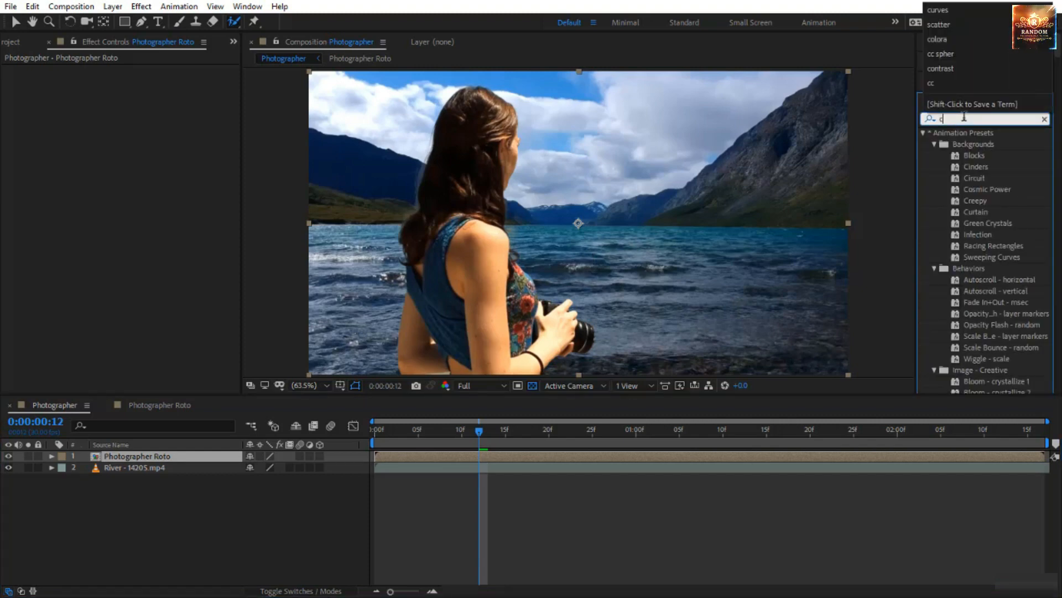
text(urves)
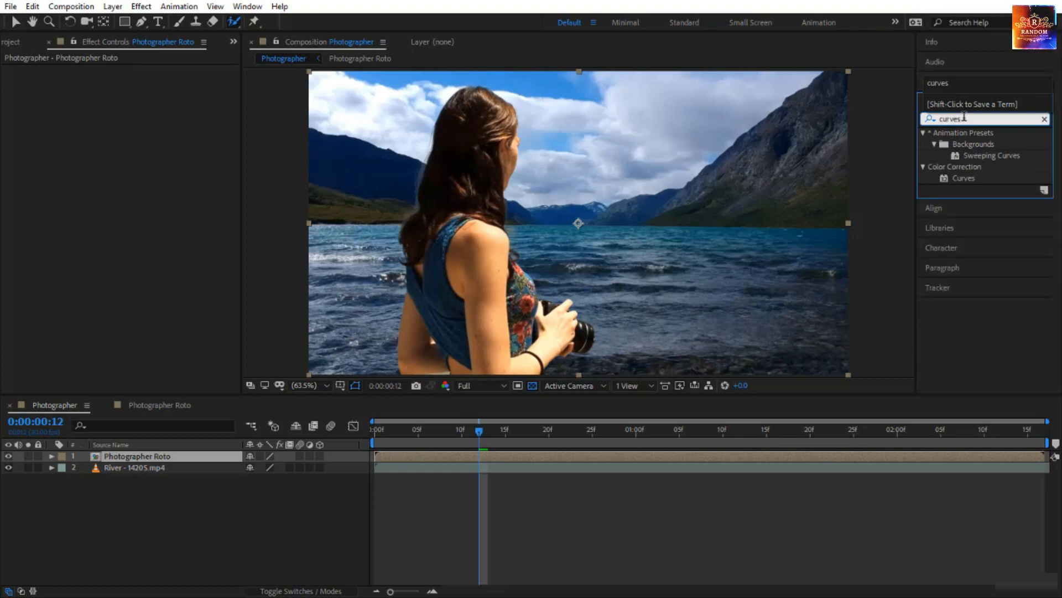
drag(964, 178, 218, 459)
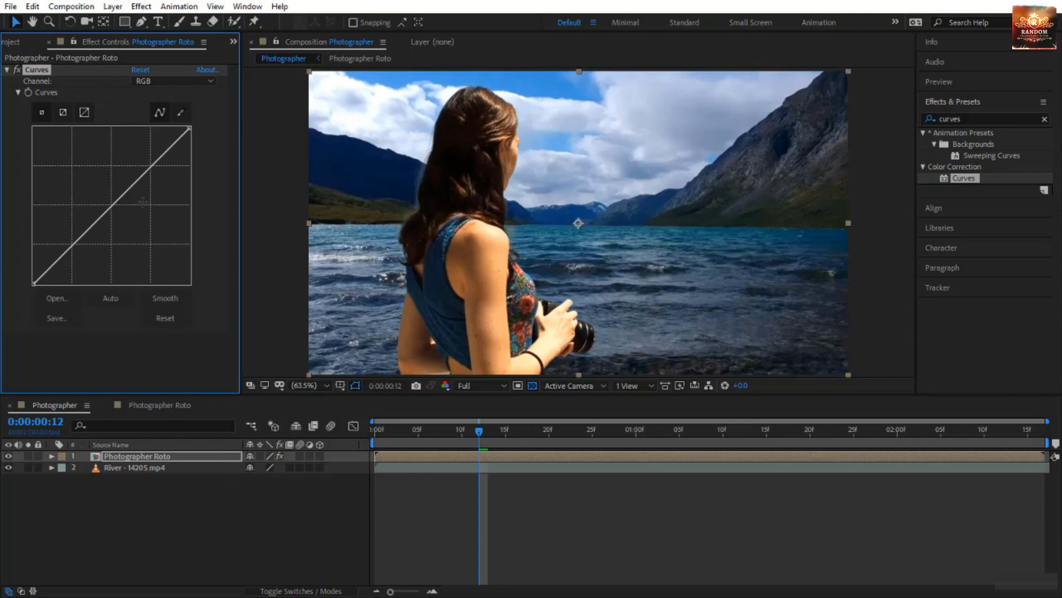
- Raise the midtones of the Blue curve clearly and those of the Green curve slightly on the Photographer Roto layer
click(177, 83)
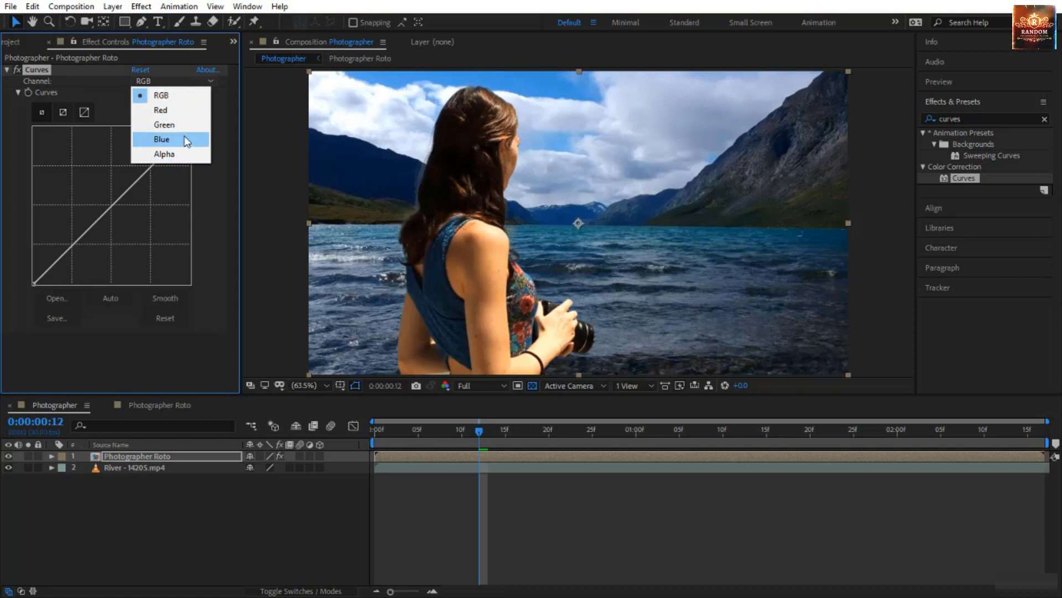
click(185, 140)
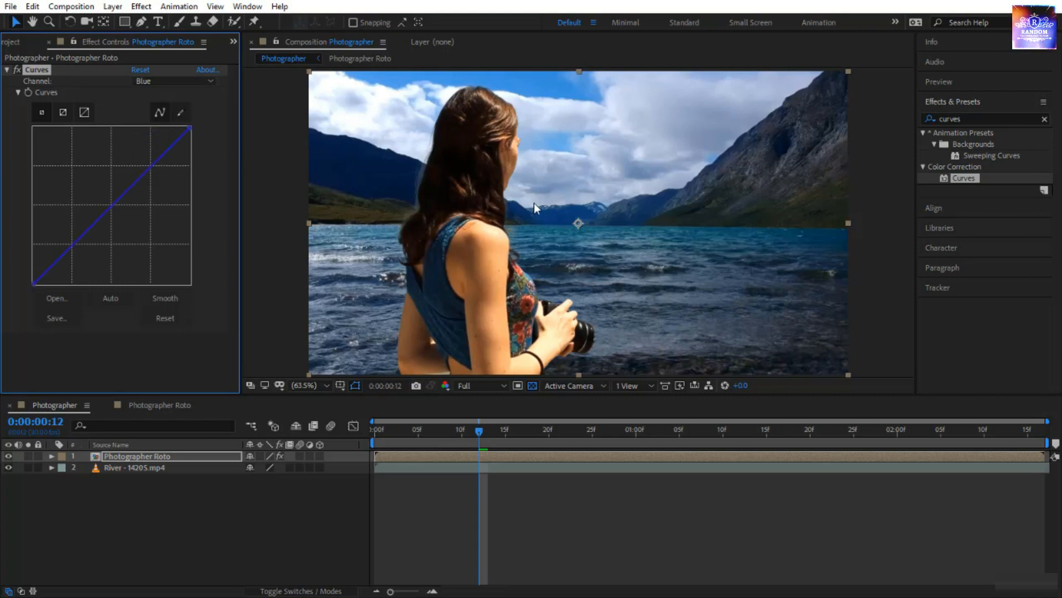
drag(111, 206, 98, 185)
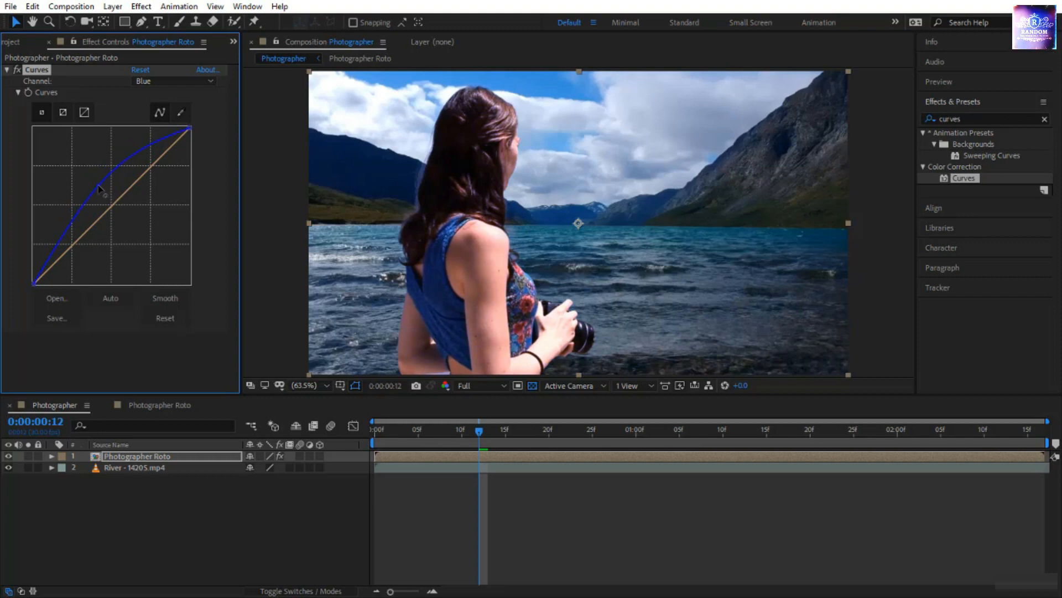
click(176, 80)
click(190, 126)
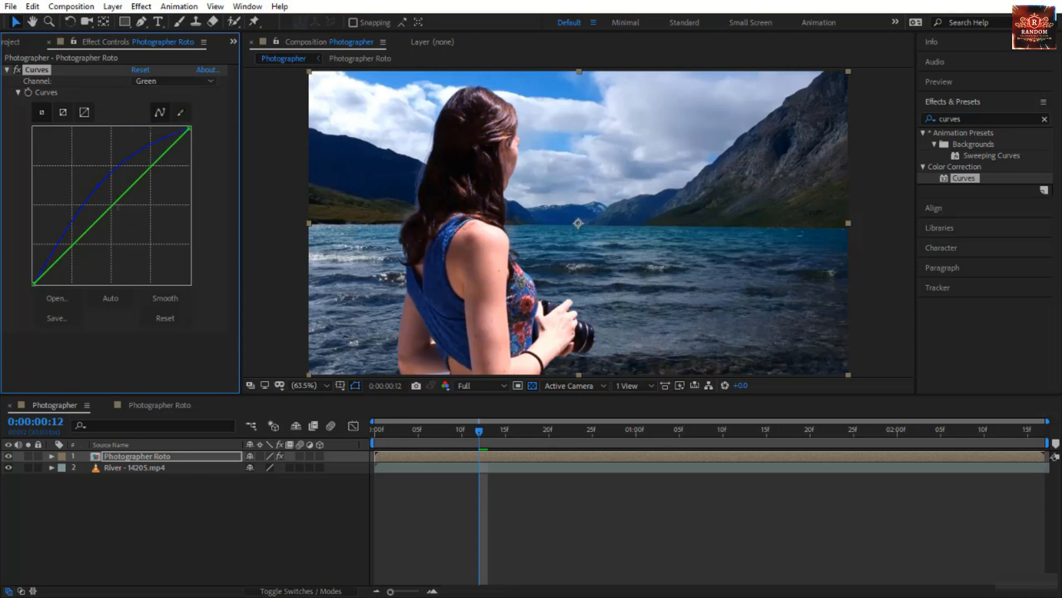
drag(116, 203, 112, 198)
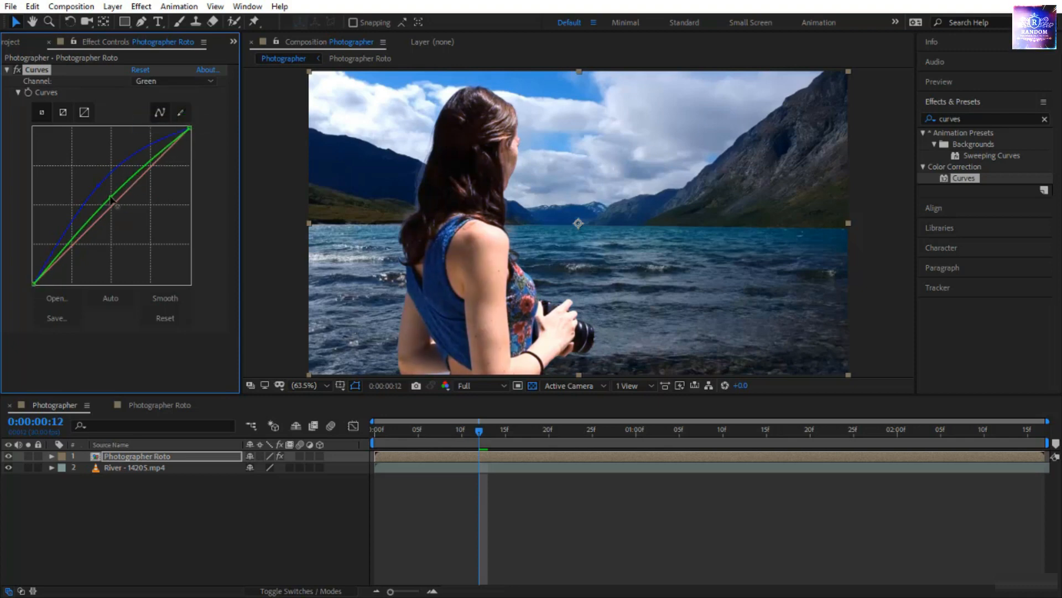
- Lower the midtones of the Red curve to cool the woman's colours toward the river background
click(191, 81)
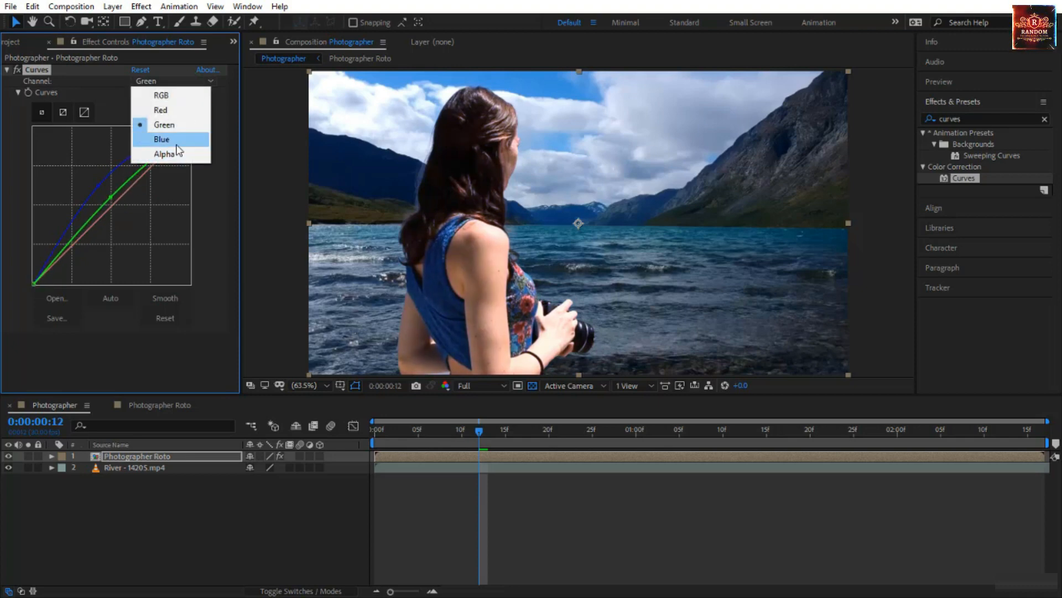
click(183, 111)
drag(114, 202, 124, 215)
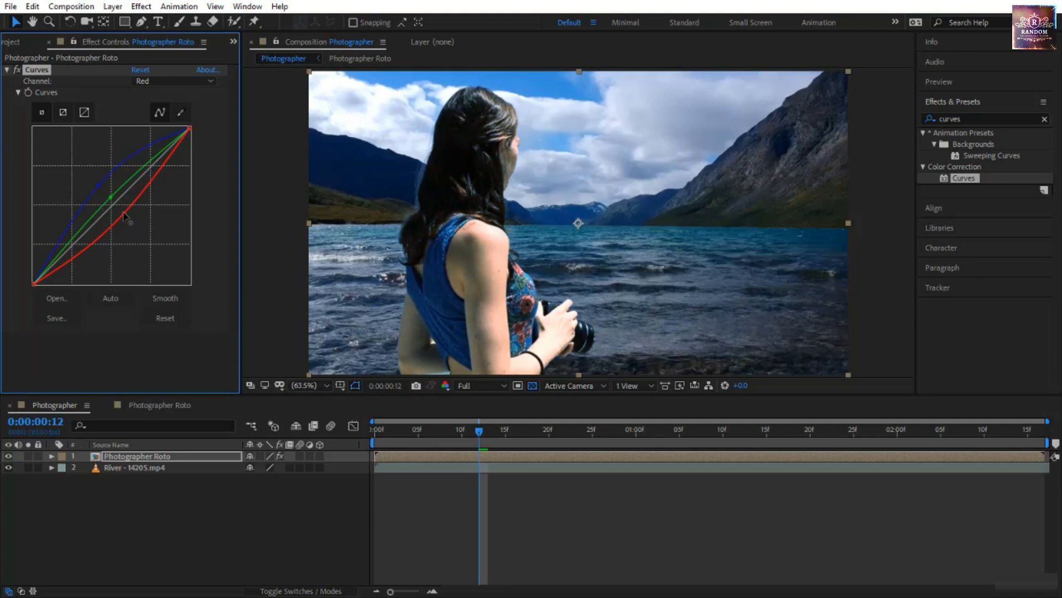
- Set the Scale of the Photographer Roto layer to 75%
click(190, 492)
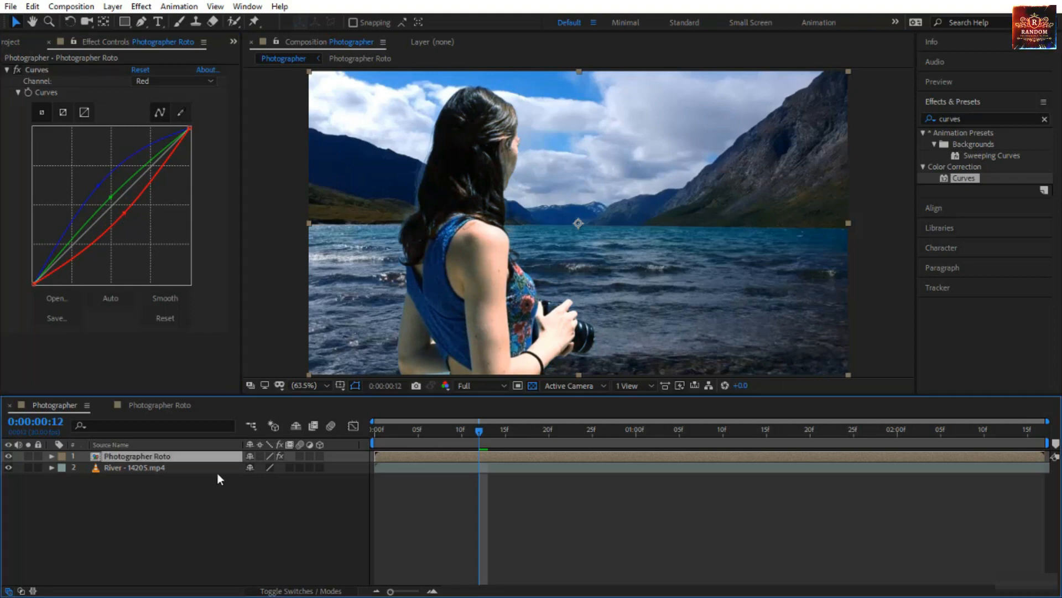
key(s)
click(271, 467)
text(75)
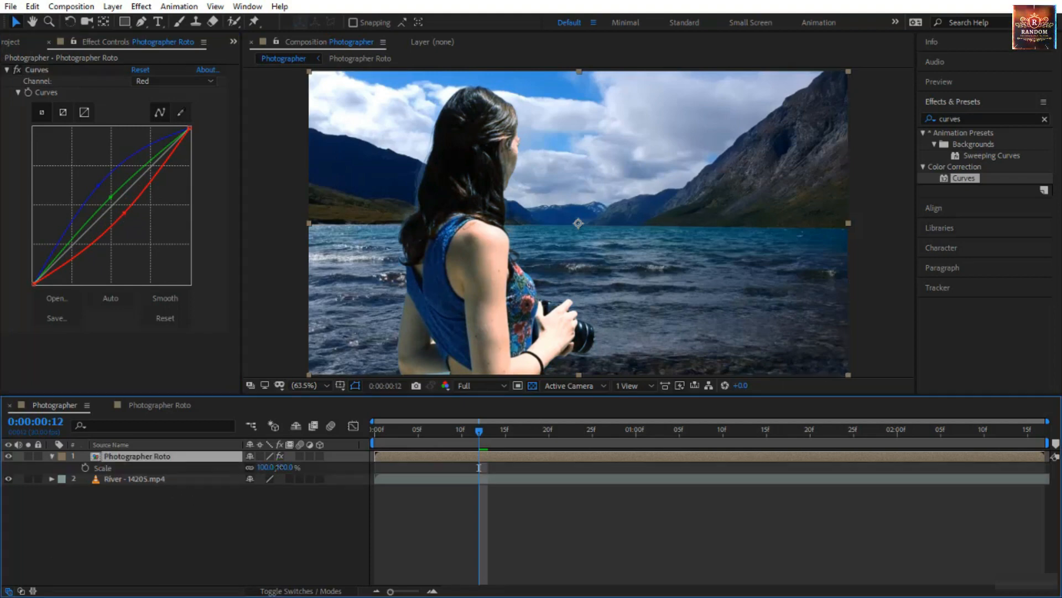
key(Return)
- Move the woman toward the frame's lower-left corner so her cut-off waist meets the bottom edge, and preview from the start
click(573, 226)
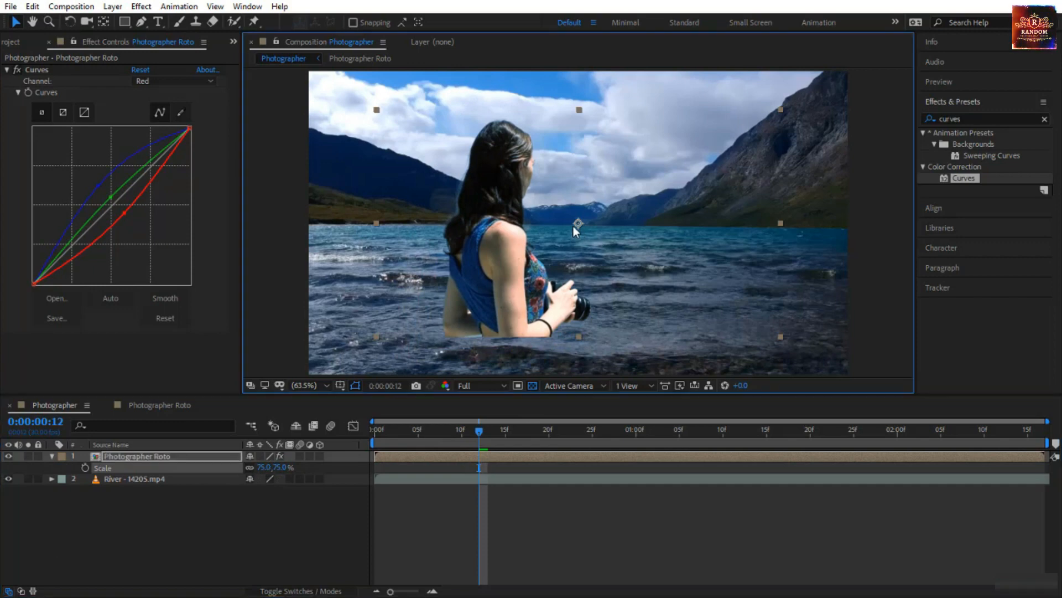
drag(578, 218, 508, 271)
drag(446, 432, 310, 445)
key(space)
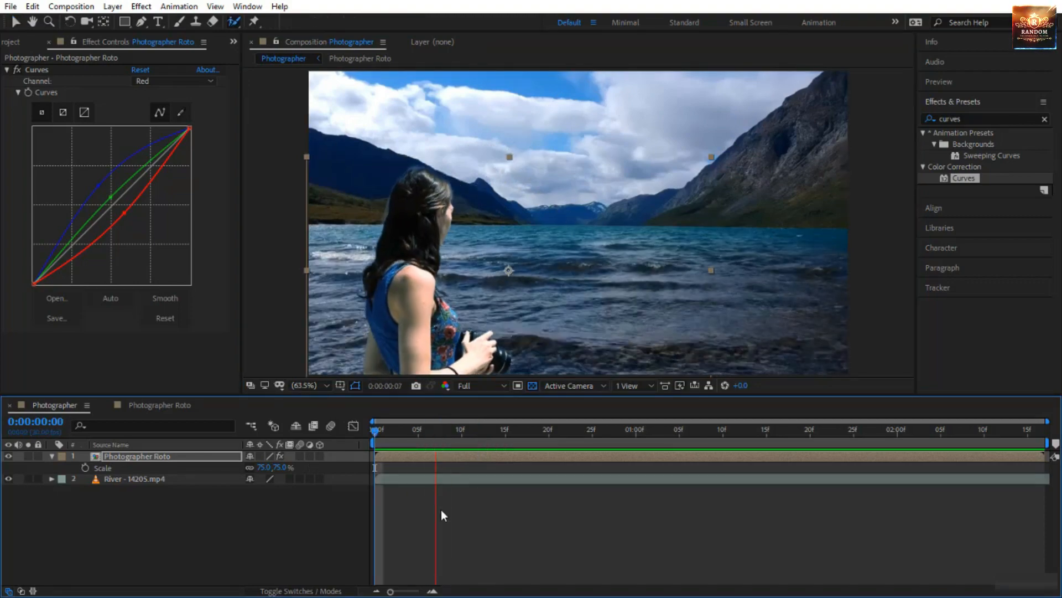
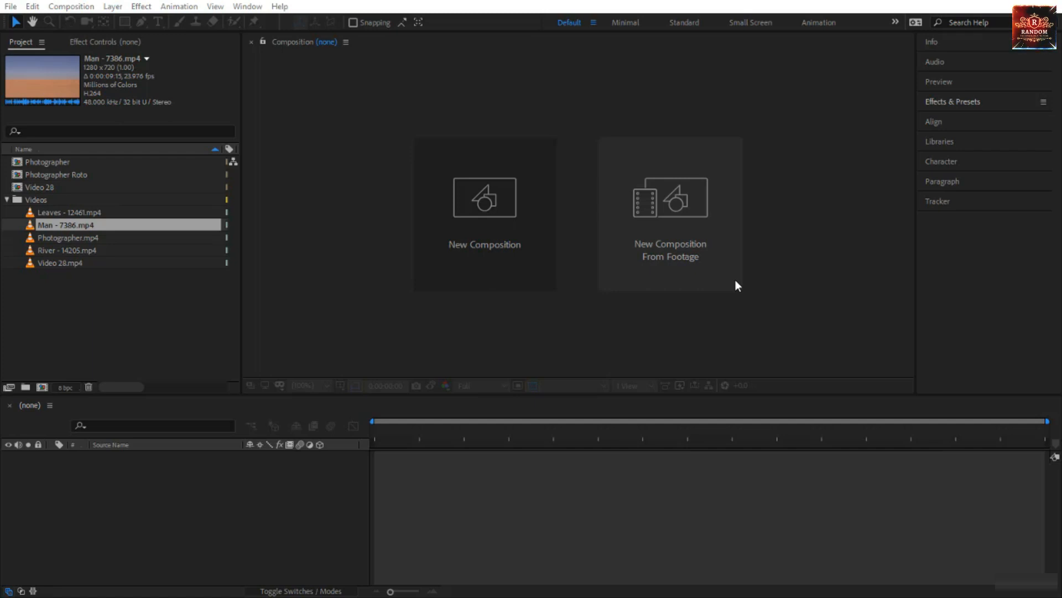
- Open the Man - 7386.mp4 footage for trimming and set its In point at 0:00:01:00
click(148, 321)
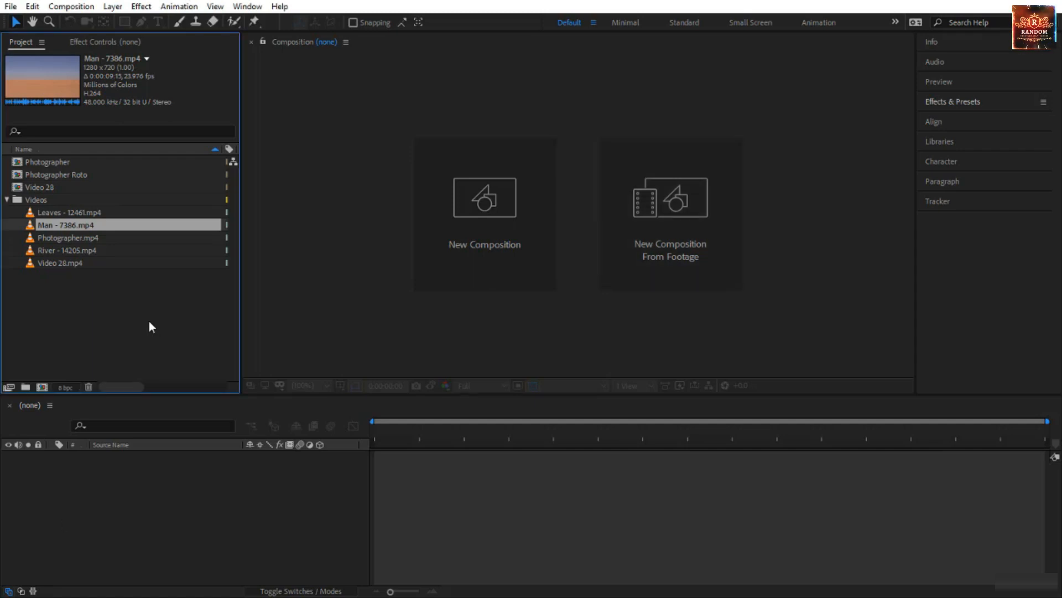
double_click(92, 227)
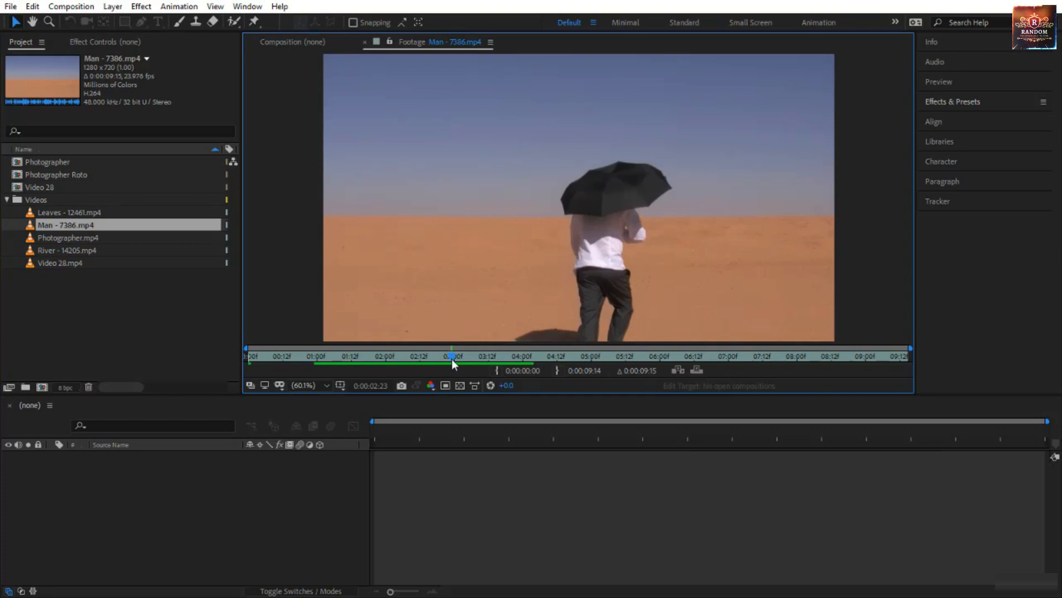
drag(452, 359, 316, 363)
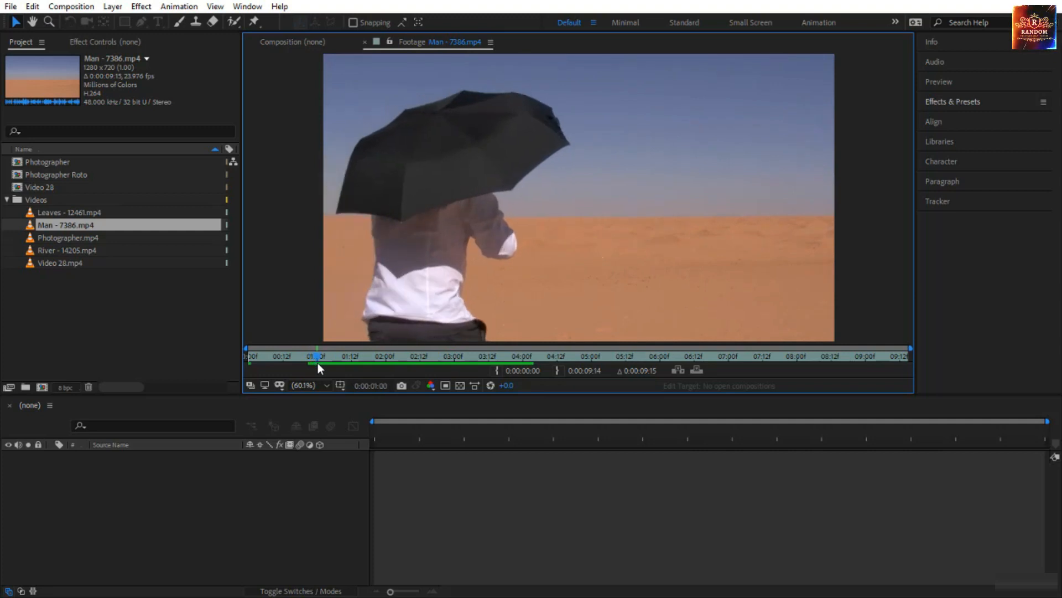
click(497, 370)
- Scrub through the man's walk and set the Out point of the Man - 7386.mp4 footage at 0:00:02:08
drag(317, 356, 640, 371)
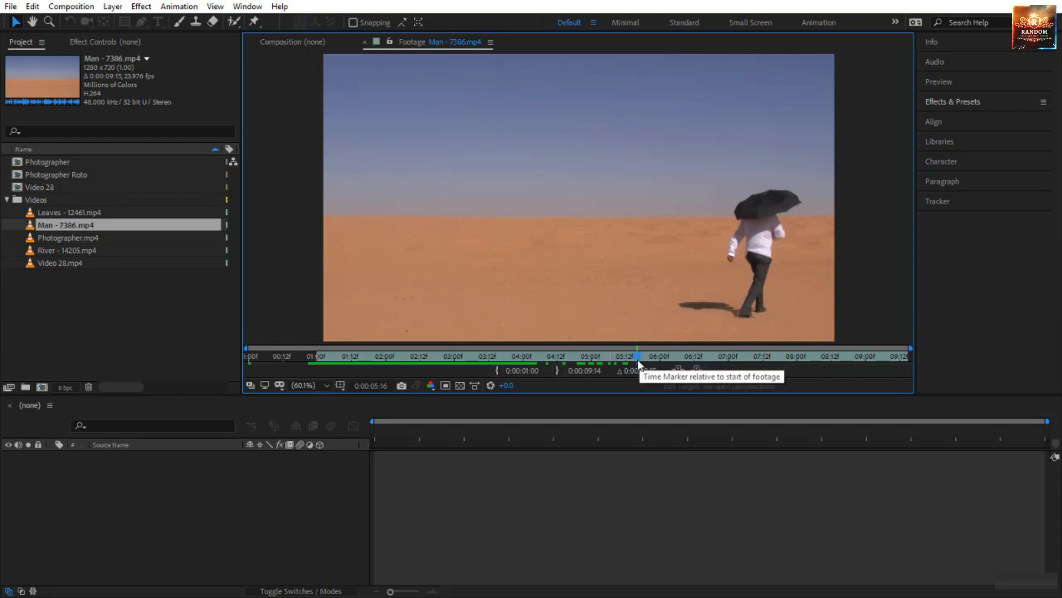
drag(634, 360, 408, 387)
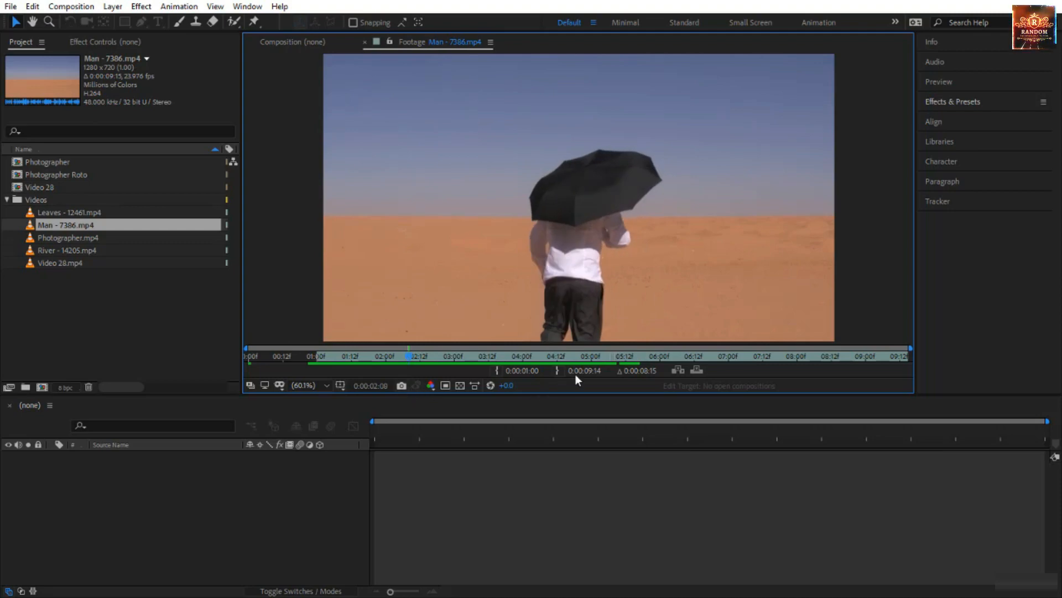
click(557, 370)
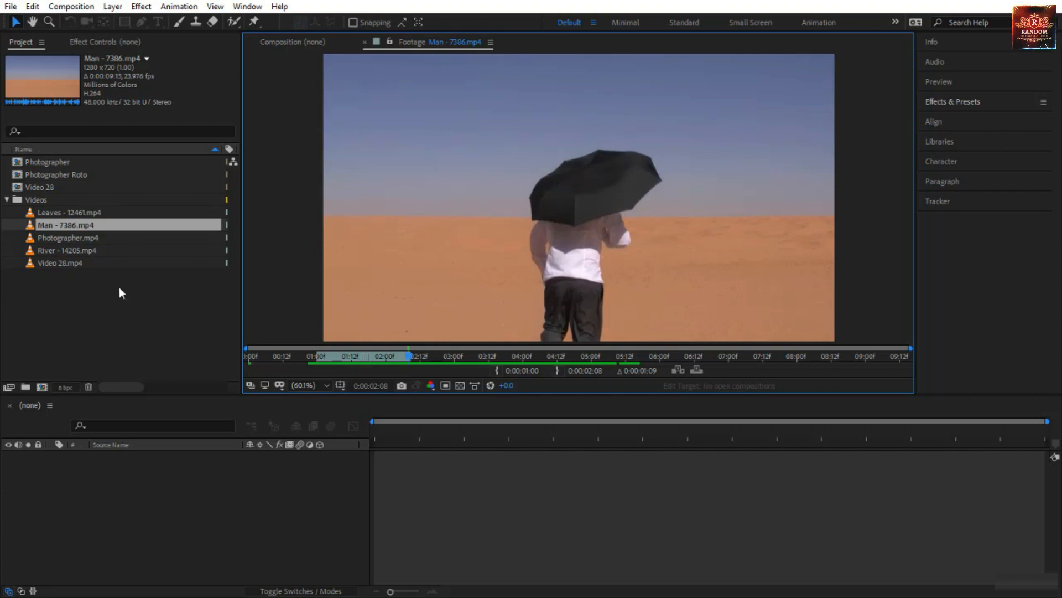
- Create a composition from the trimmed Man - 7386.mp4 footage and move the composition out of the Videos folder to the project root
drag(104, 225, 114, 464)
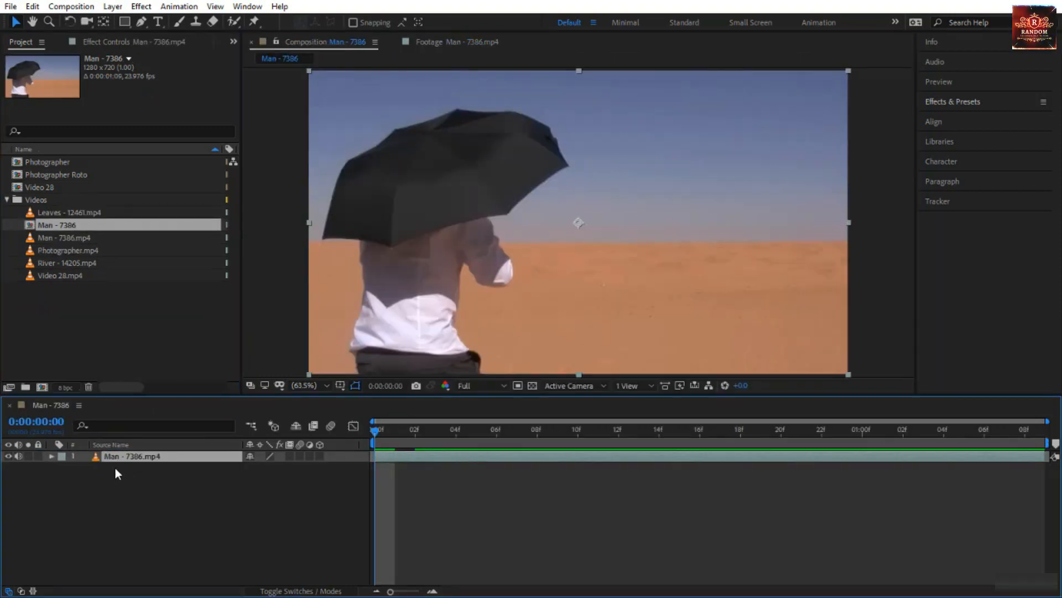
double_click(188, 454)
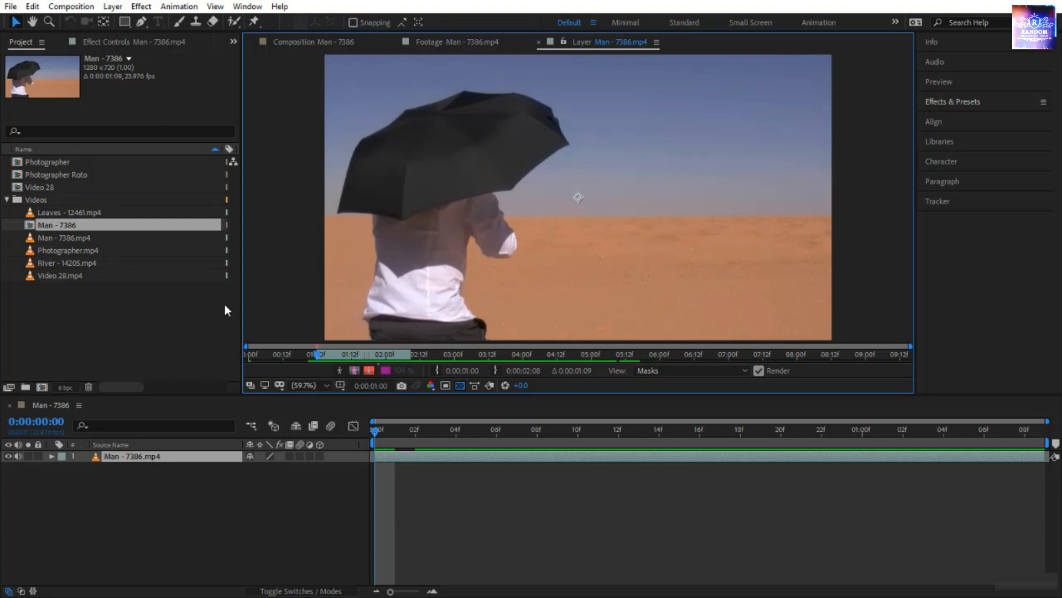
drag(138, 227, 121, 301)
- Open the Leaves - 12461.mp4 footage and trim it with the In point at 0:00:00:49 and the Out point at 0:00:02:00
click(60, 225)
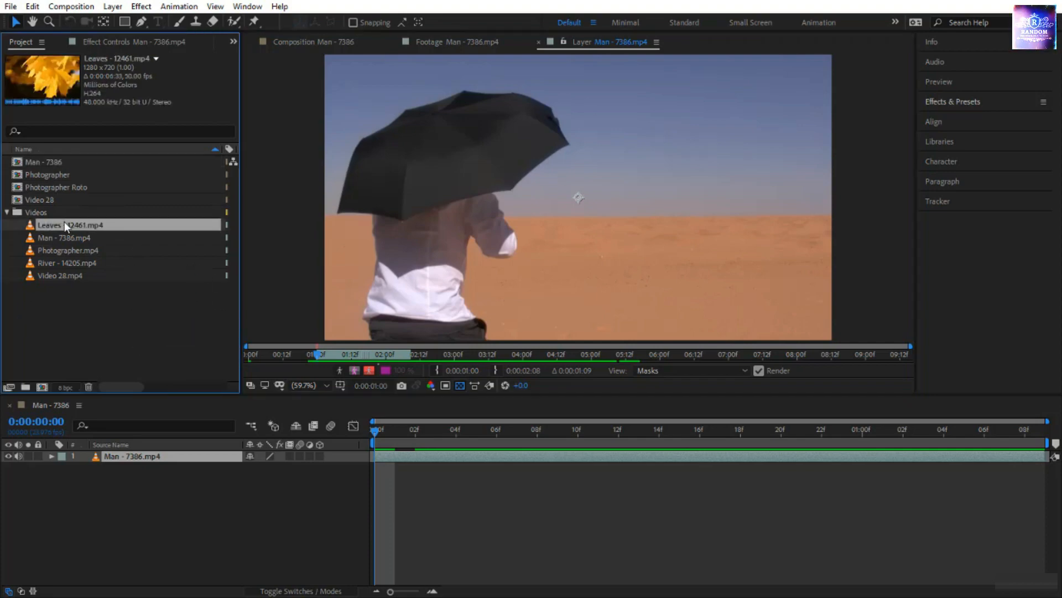
double_click(64, 221)
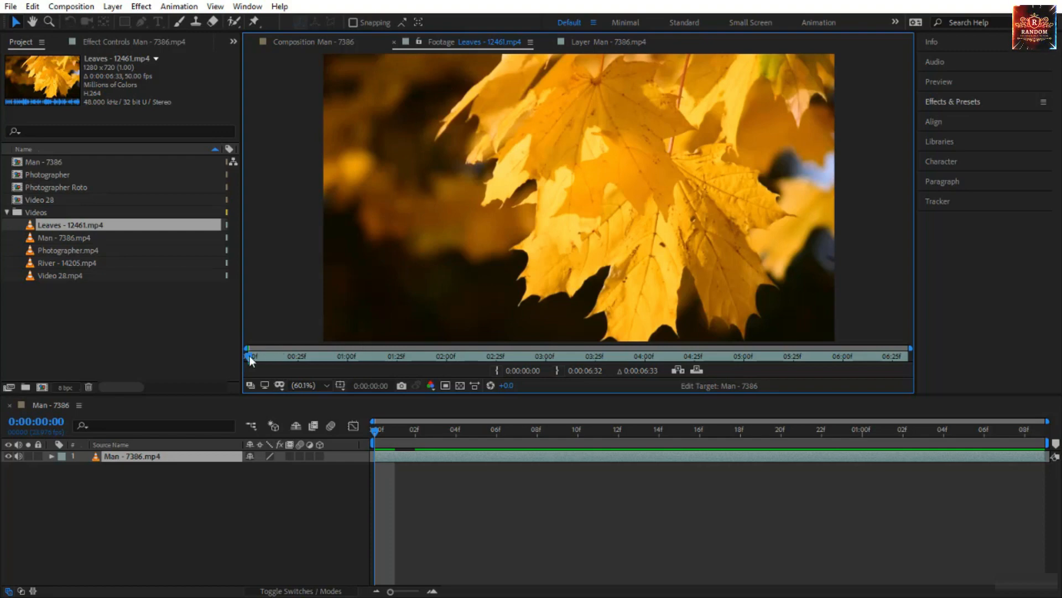
drag(251, 356, 347, 375)
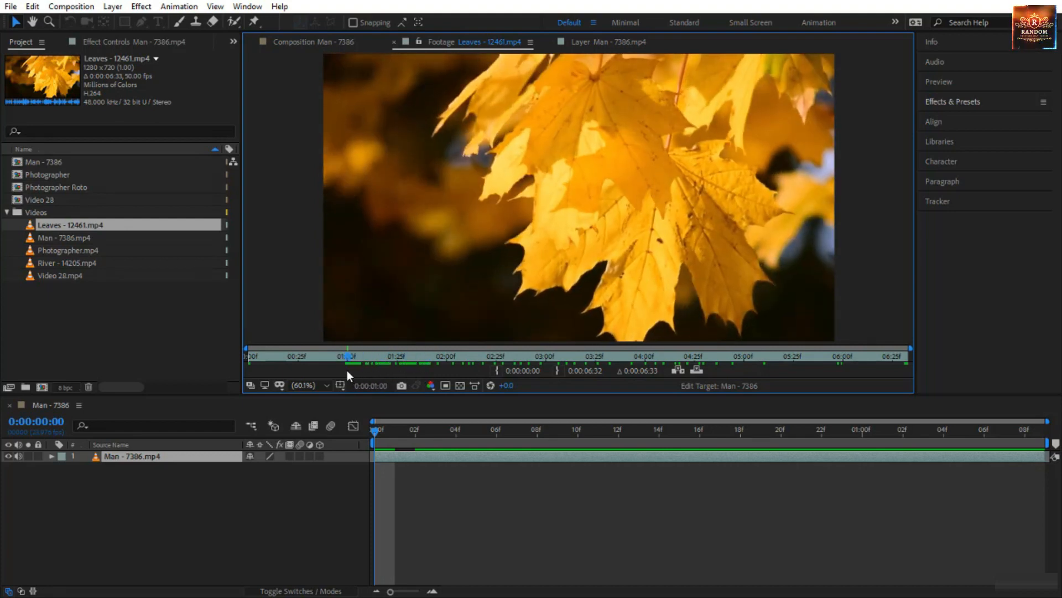
click(500, 371)
drag(347, 357, 449, 357)
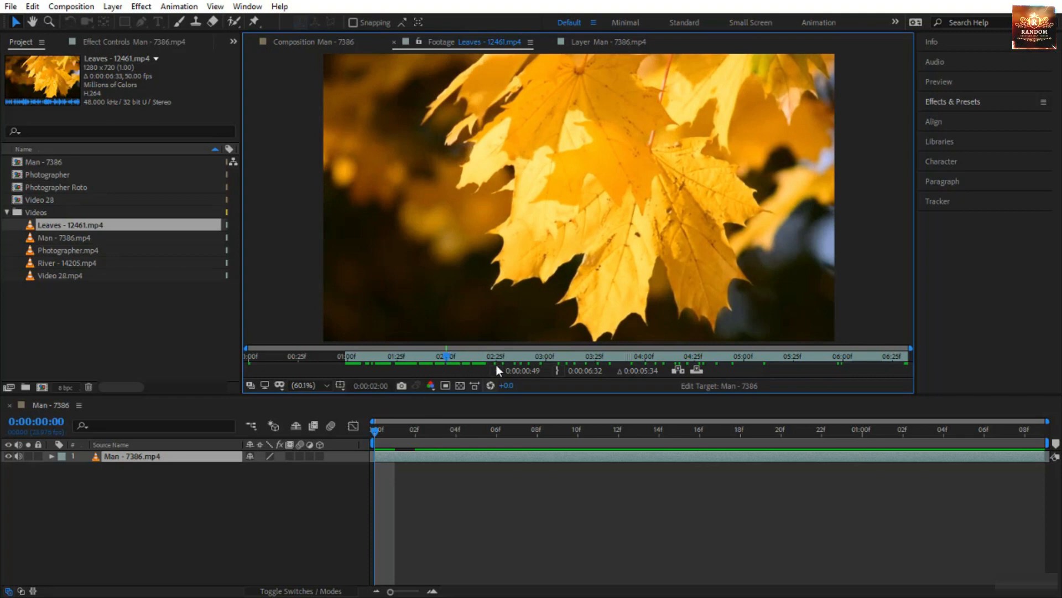
click(560, 369)
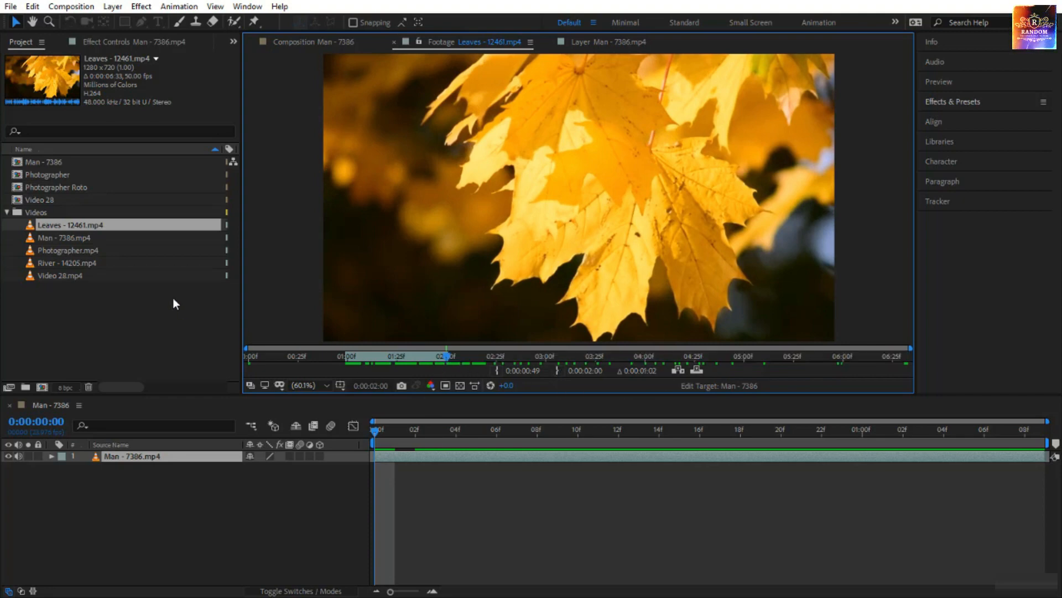
- Create a composition from the trimmed Leaves - 12461.mp4 footage and preview it from the start
drag(86, 226, 49, 389)
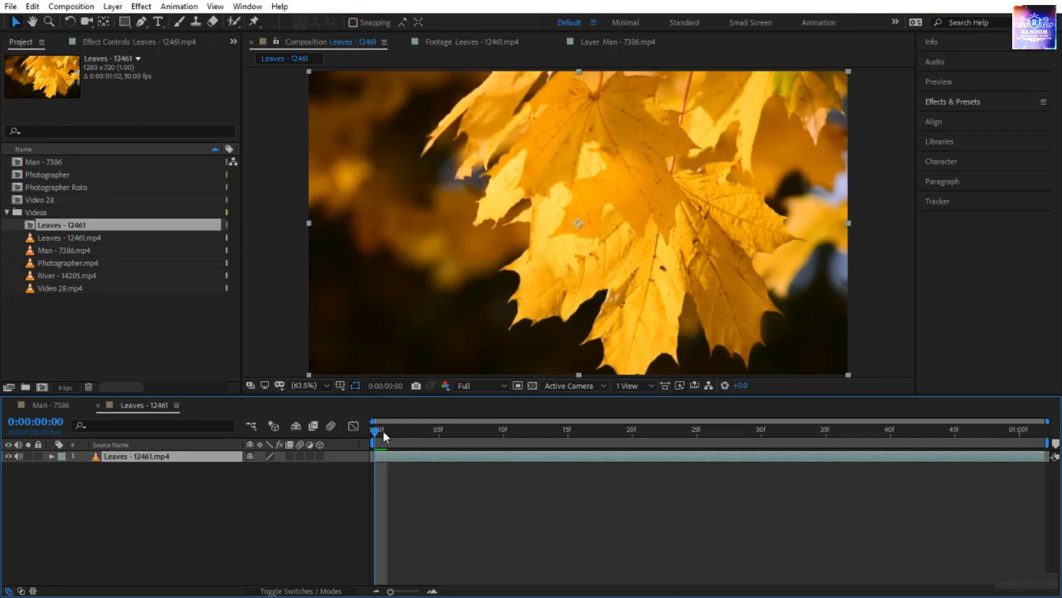
drag(377, 432, 308, 570)
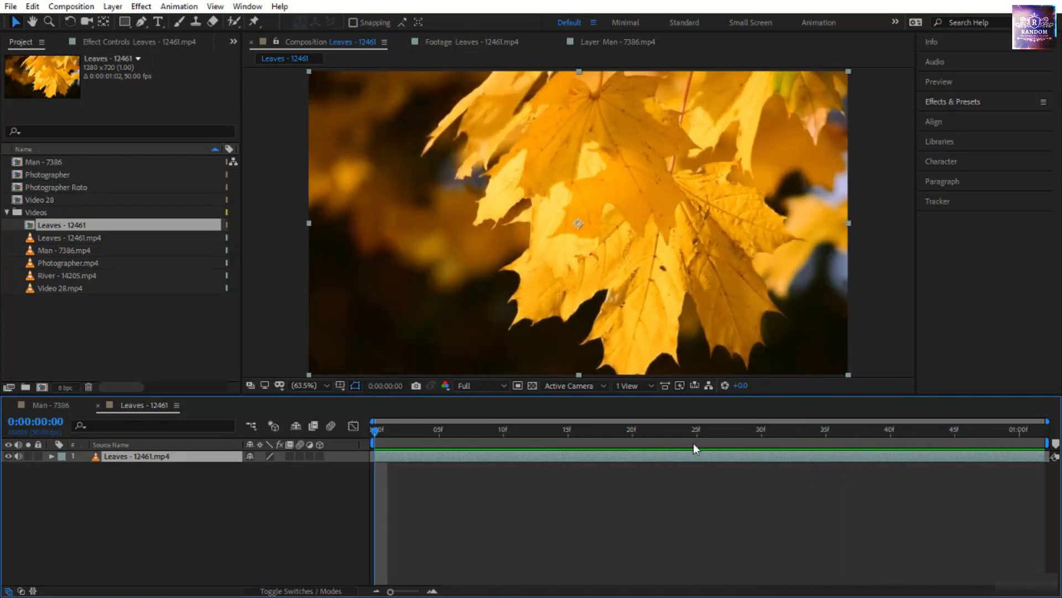